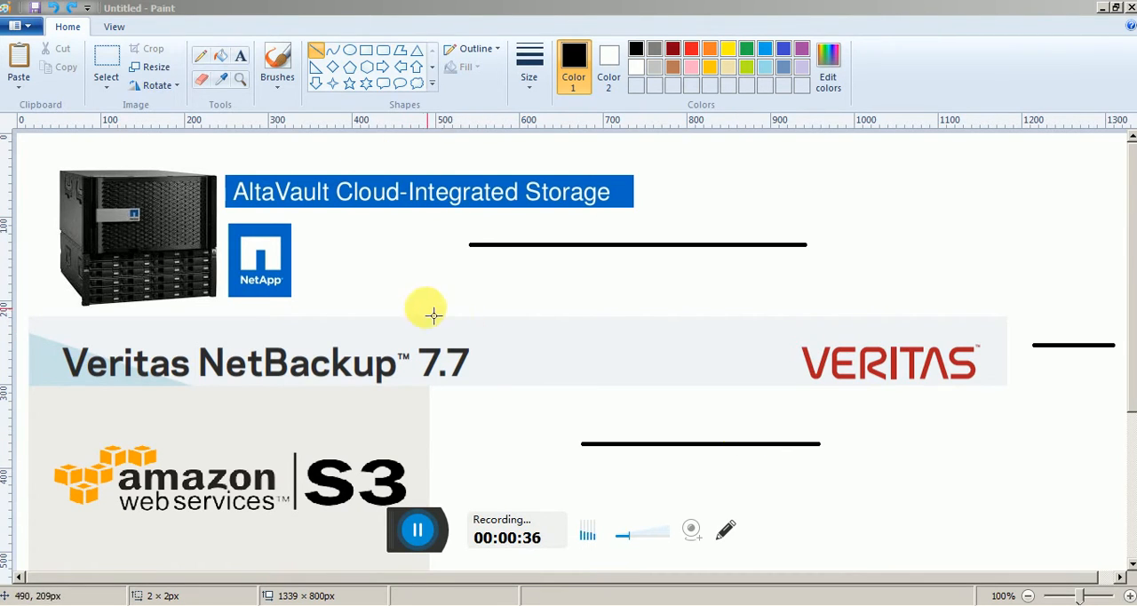
Draw a diagonal line of about 124 × 107 px beneath the AltaVault title and a vertical line about 240 px long from the appliance to the Amazon logo.
left_click_drag(430, 313, 324, 220)
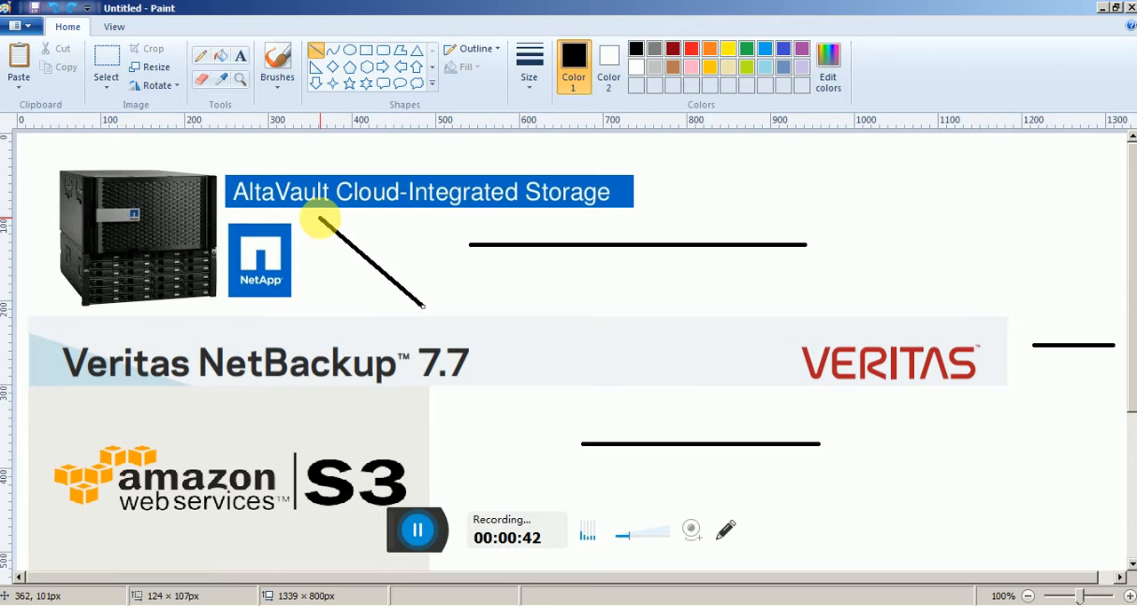
left_click_drag(62, 252, 68, 462)
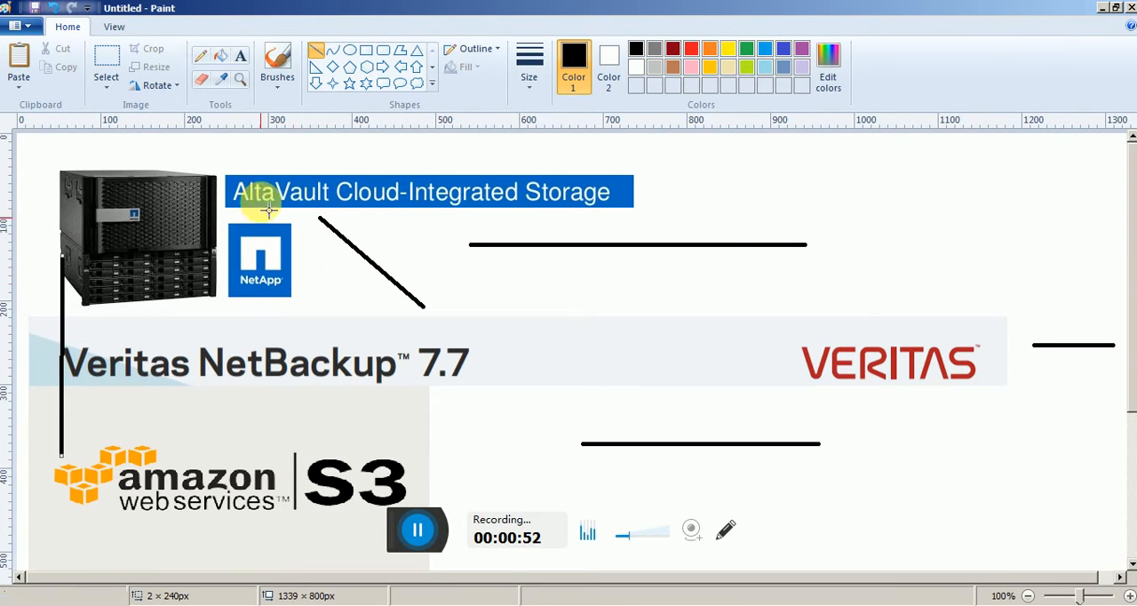
left_click(239, 55)
left_click_drag(720, 178, 1032, 235)
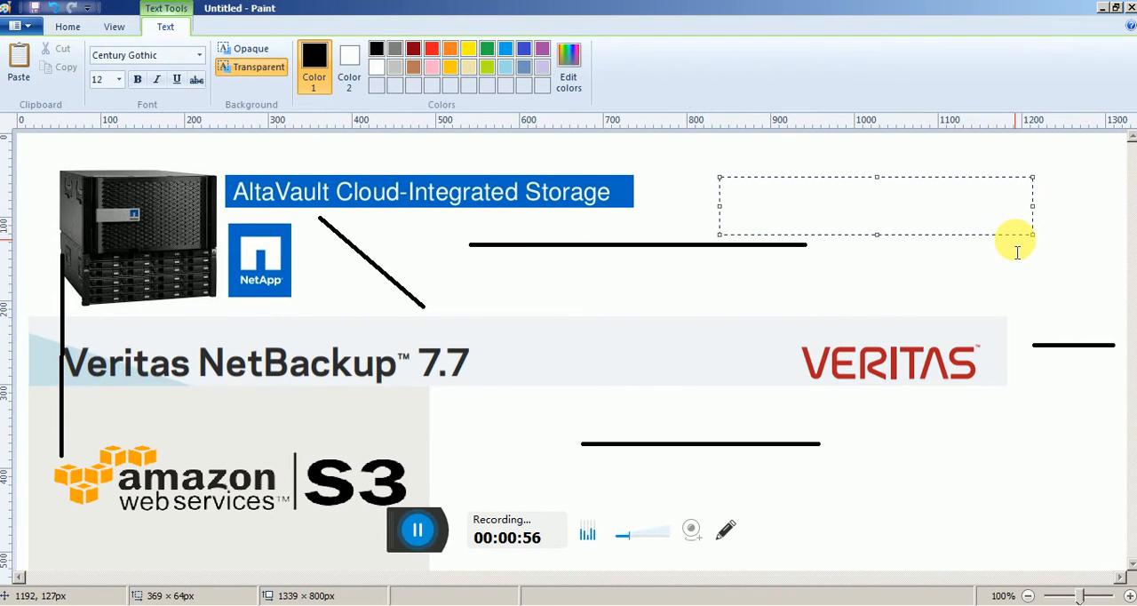
type("EMC ")
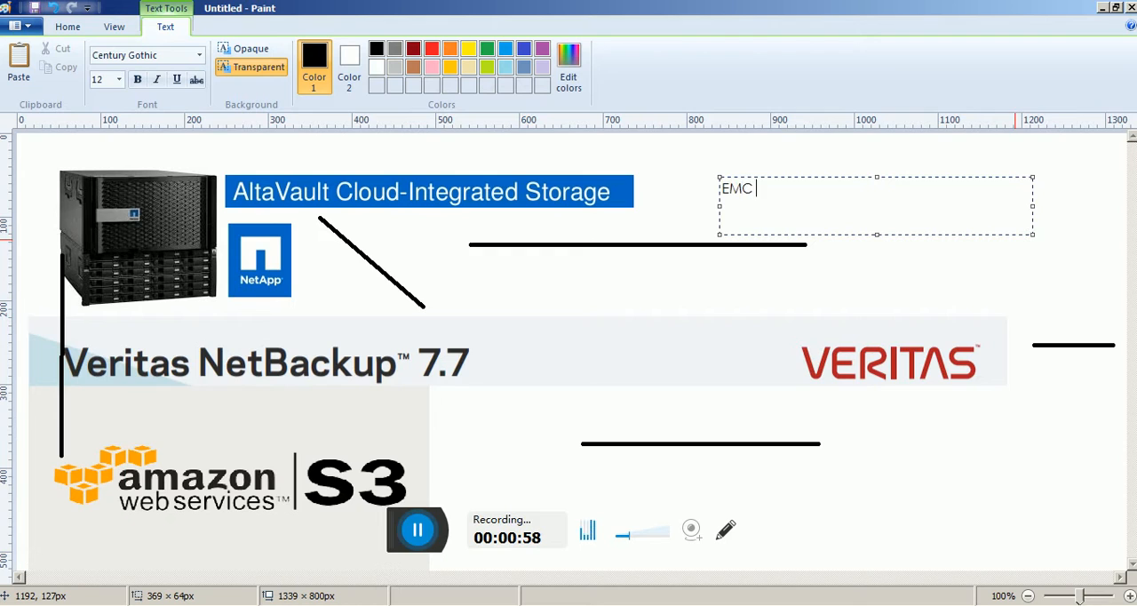
type("CTA")
key("BackSpace")
key("BackSpace")
key("BackSpace")
key("BackSpace")
key("BackSpace")
key("BackSpace")
key("BackSpace")
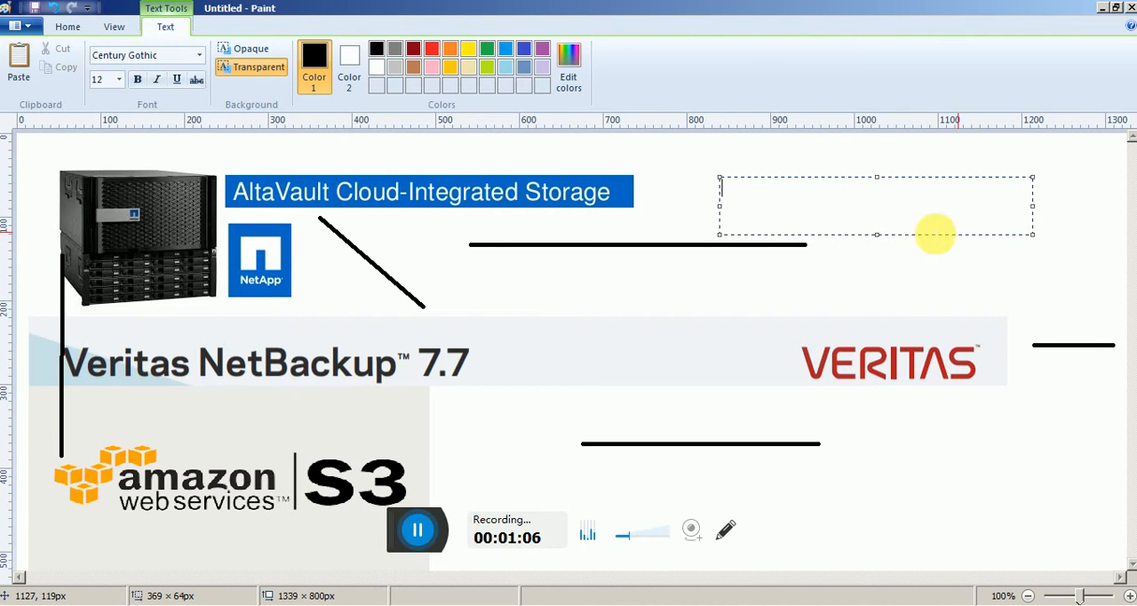
left_click(681, 197)
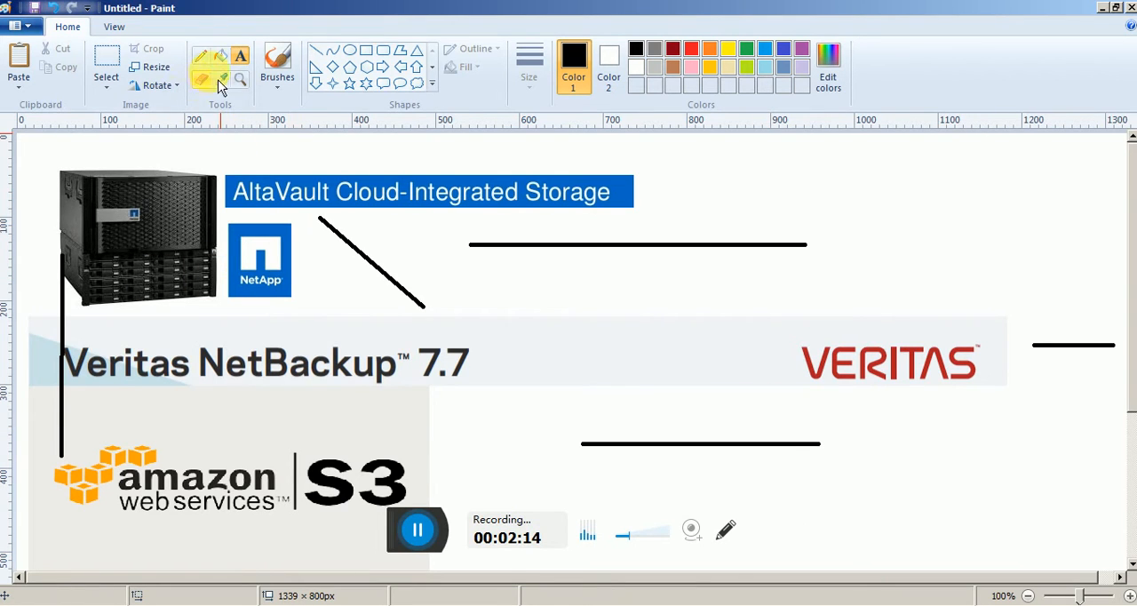
Sketch two short rightward arrows with the Pencil, one above the other, in the blank area above the VERITAS logo.
left_click(200, 56)
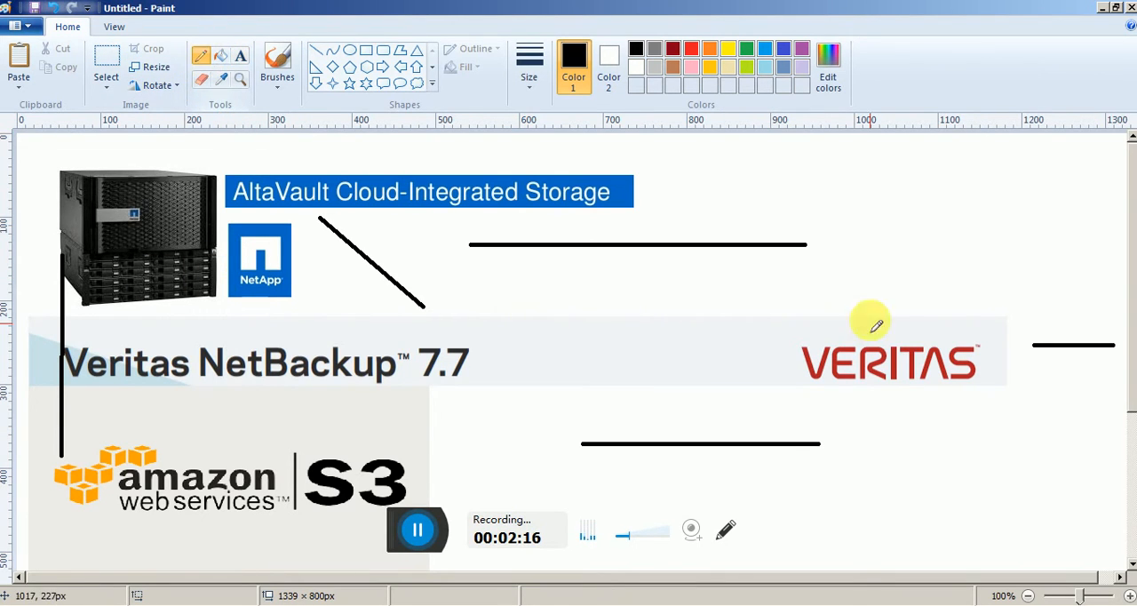
left_click_drag(855, 201, 908, 193)
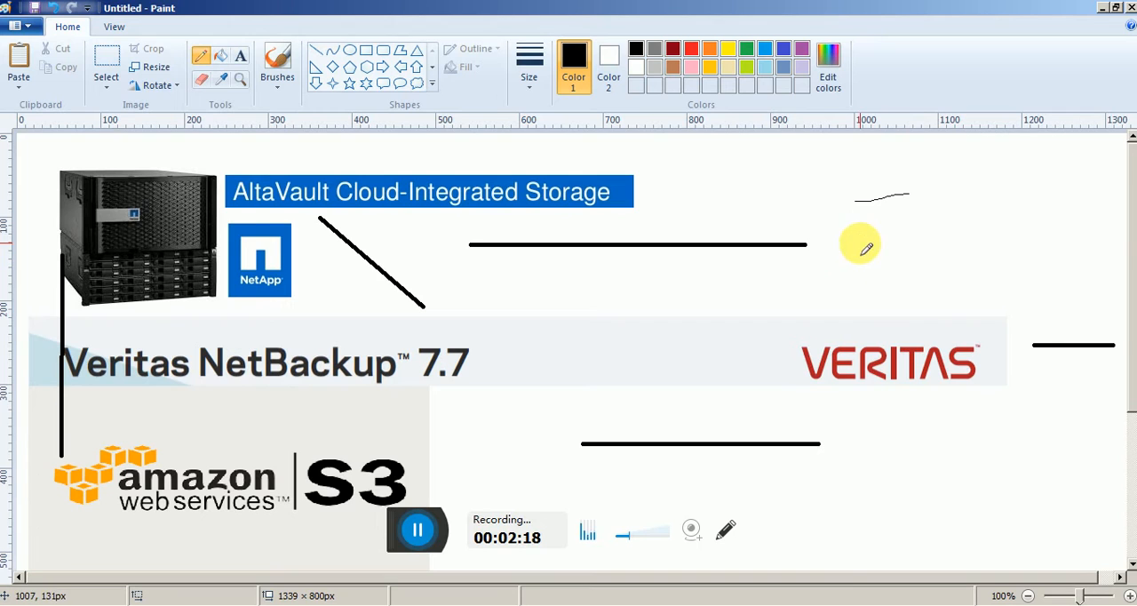
left_click_drag(859, 242, 923, 240)
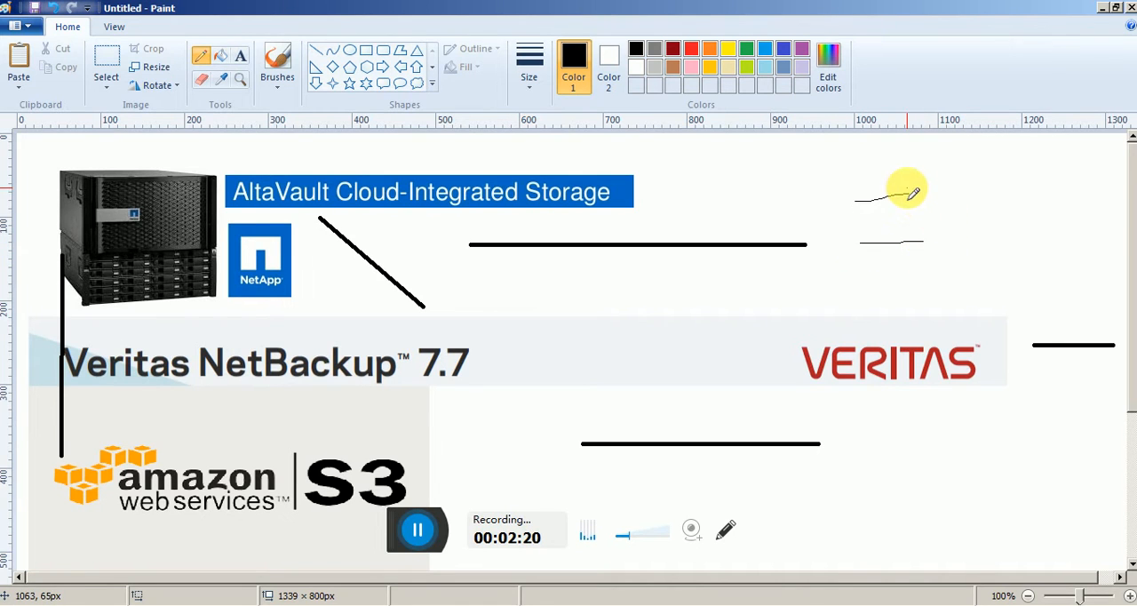
left_click_drag(909, 188, 911, 196)
left_click_drag(918, 236, 920, 246)
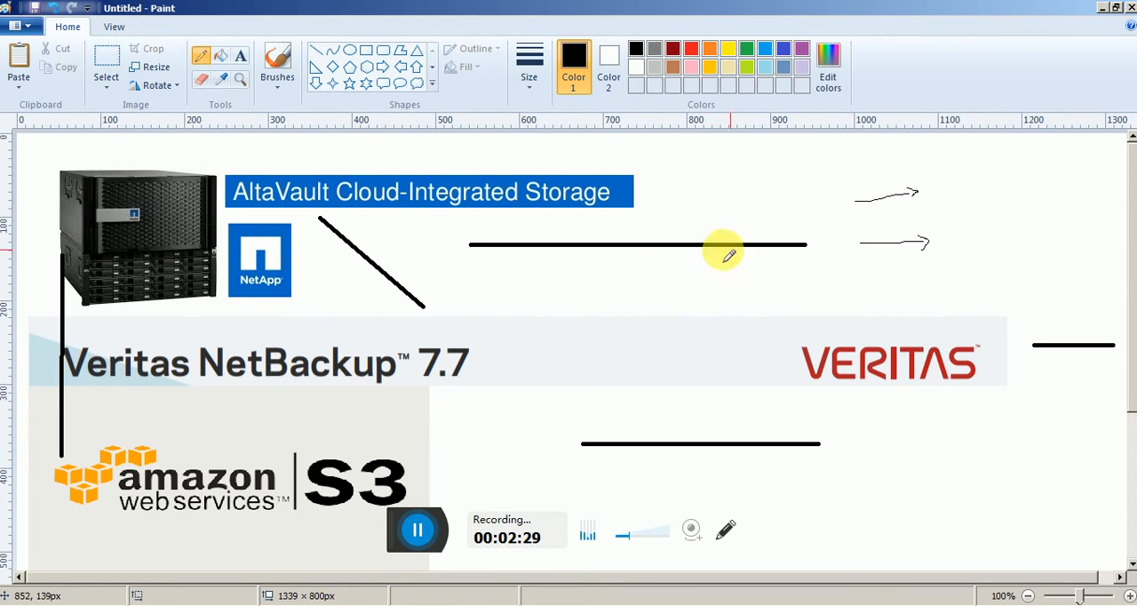
Outline the Amazon S3 logo with the Pencil and sketch data-flow strokes across the NetBackup banner between the logo and the appliance.
mouse_move(426, 464)
left_mouse_down()
mouse_move(92, 436)
mouse_move(49, 488)
mouse_move(227, 538)
mouse_move(377, 525)
mouse_move(429, 469)
left_mouse_up()
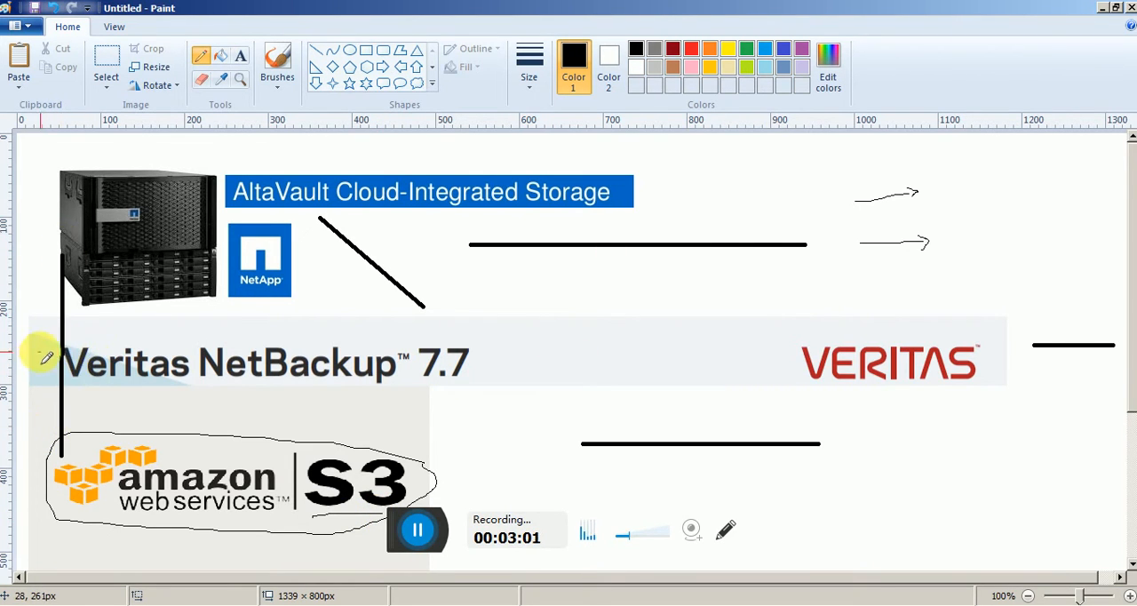
left_click_drag(40, 353, 223, 421)
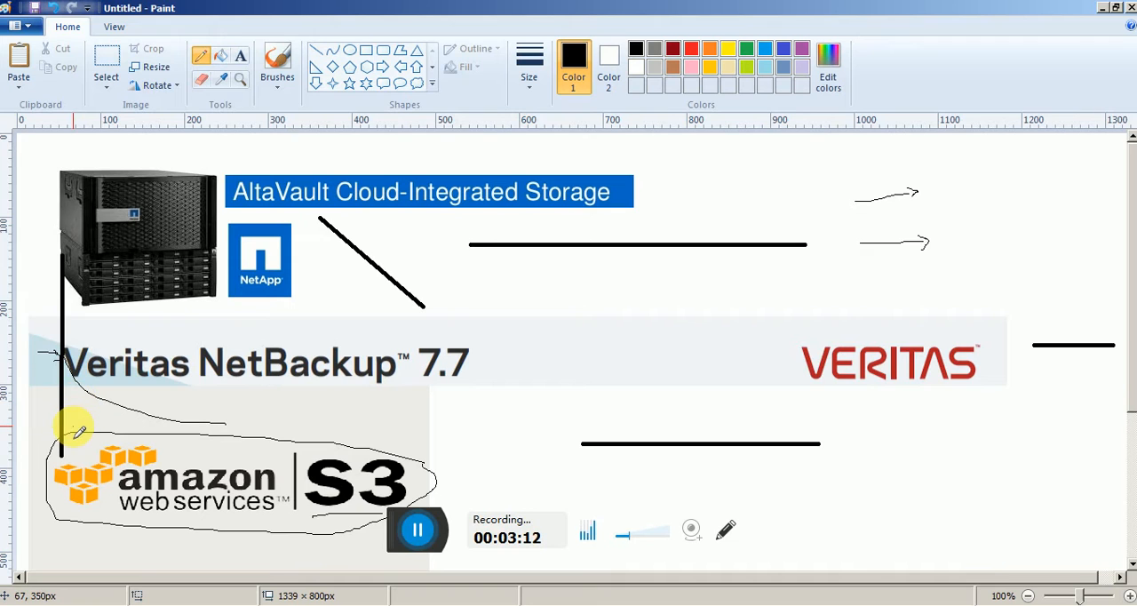
left_click_drag(77, 426, 83, 325)
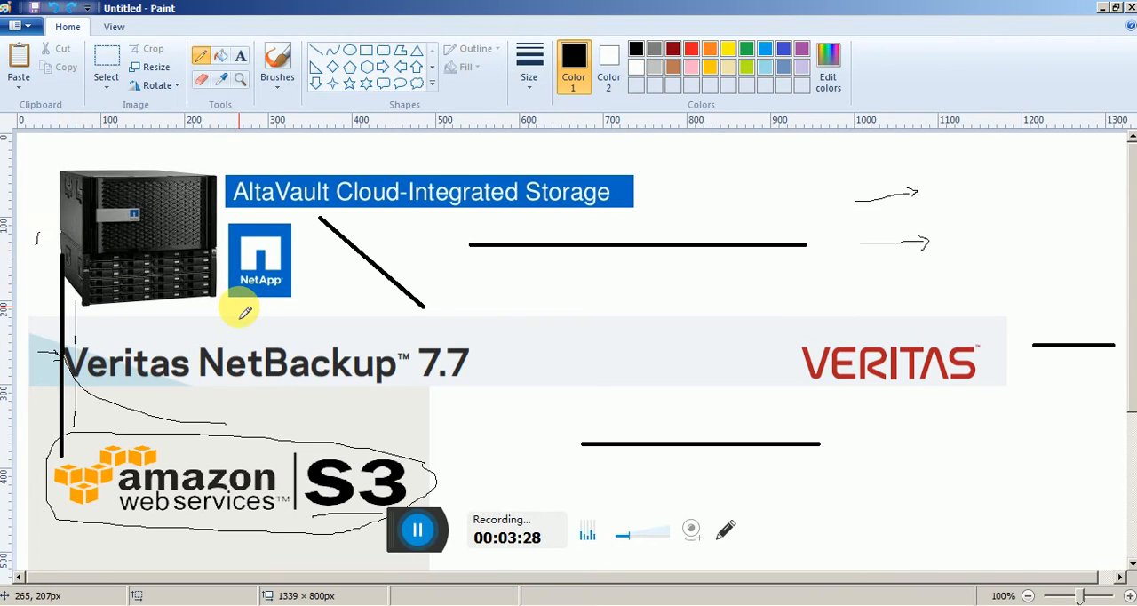
Undo all the pencil marks and black lines so only the product logos and banners remain on the canvas.
key("ctrl+z")
key("ctrl+z")
key("ctrl+z")
key("ctrl+z")
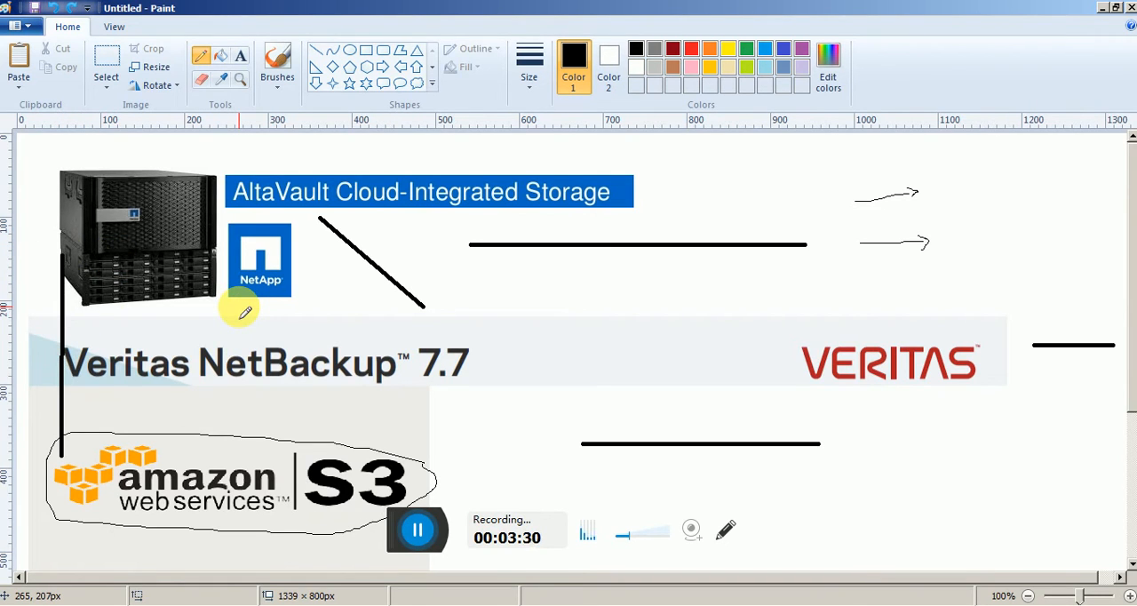
key("ctrl+z")
key("ctrl+z")
key("ctrl+z")
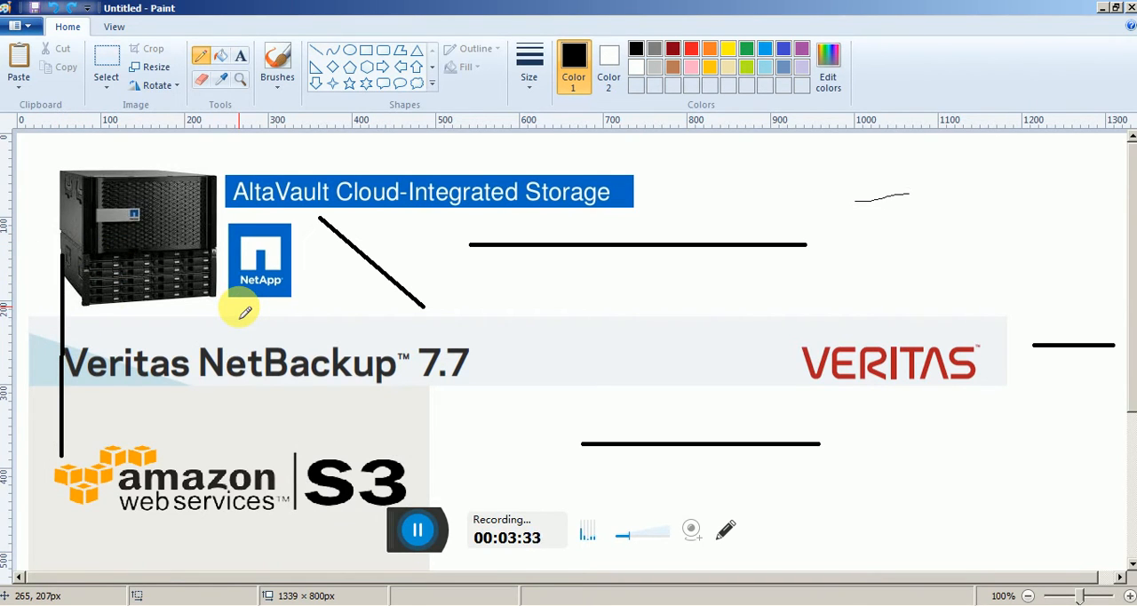
key("ctrl+z")
key("ctrl+z")
key("ctrl+z")
key("ctrl+z")
key("ctrl+z")
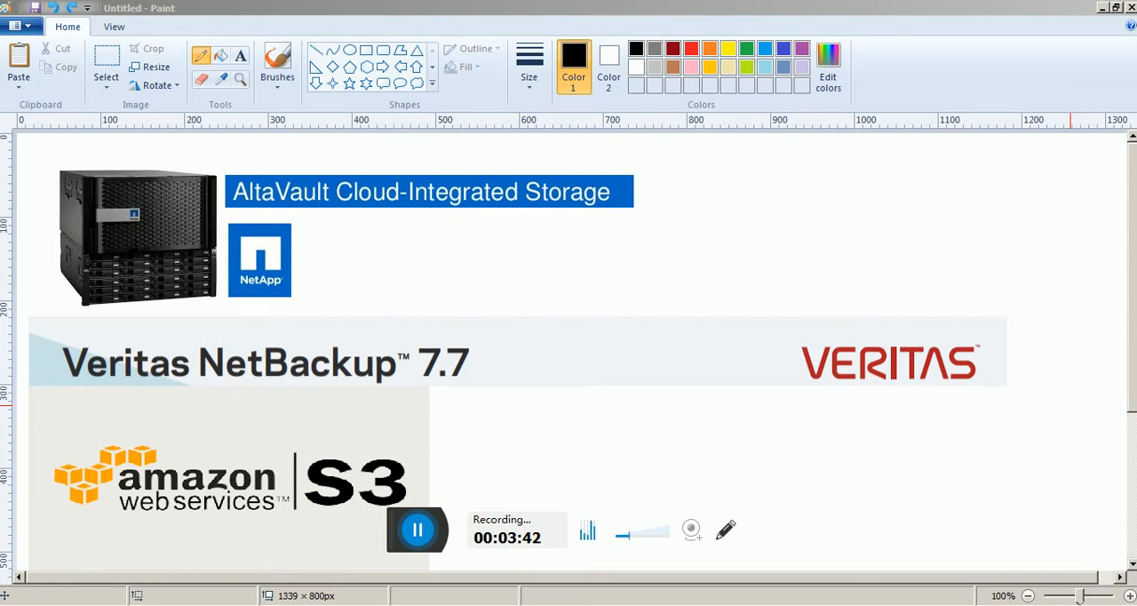
Launch Remote Desktop Connection with the mstsc command and start a connection to 52.201.211.138.
key("super+r")
type("mst")
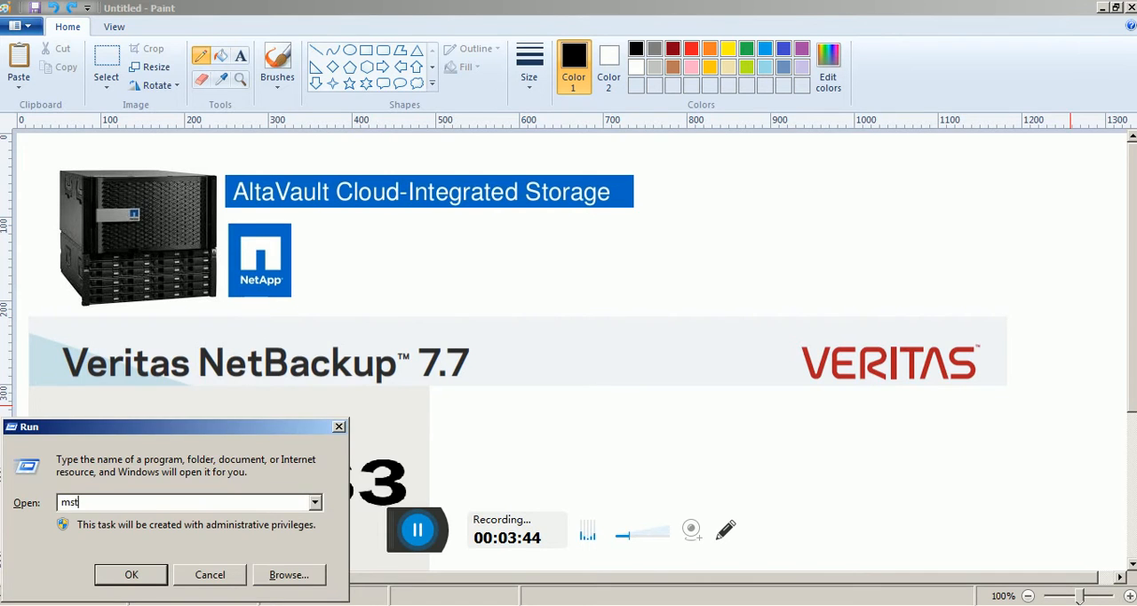
type("sc")
key("Return")
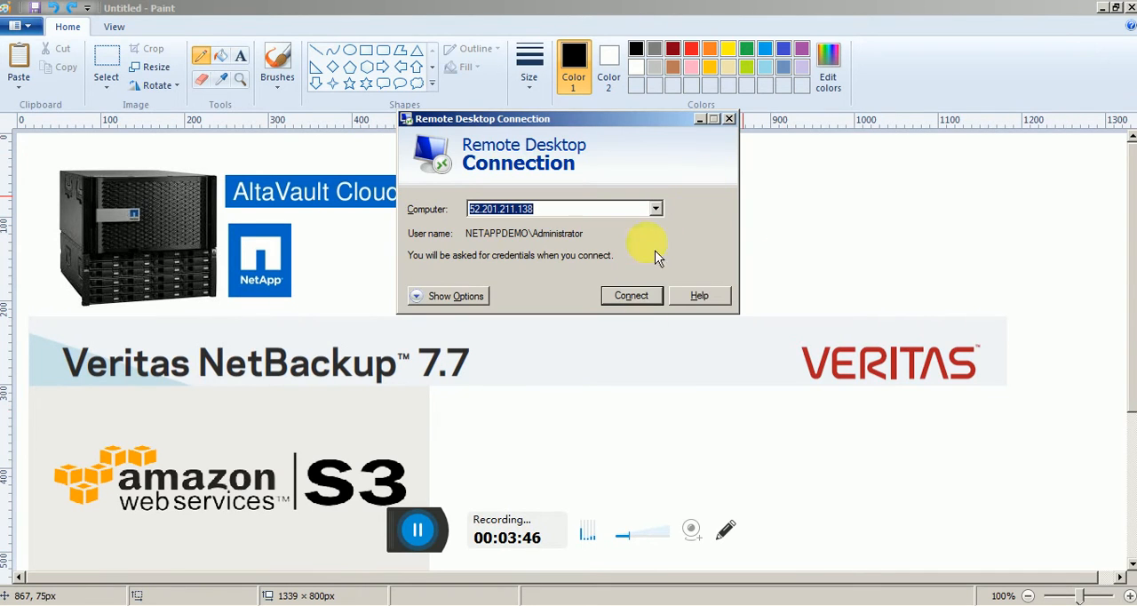
left_click(643, 300)
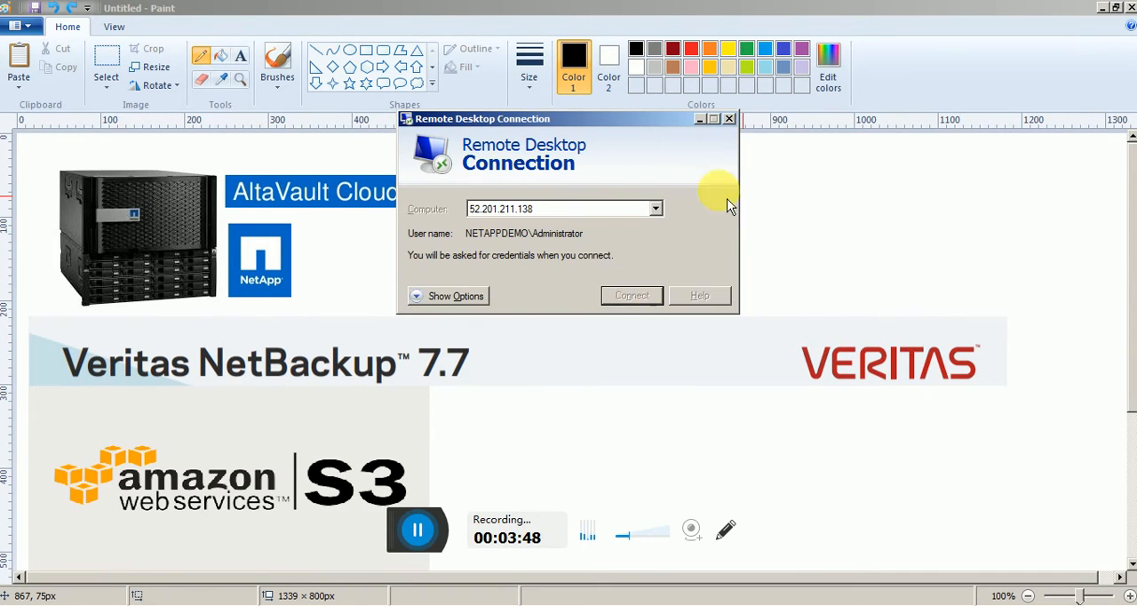
Sign in to the remote server with the administrator account's password and accept its untrusted certificate.
left_click(555, 179)
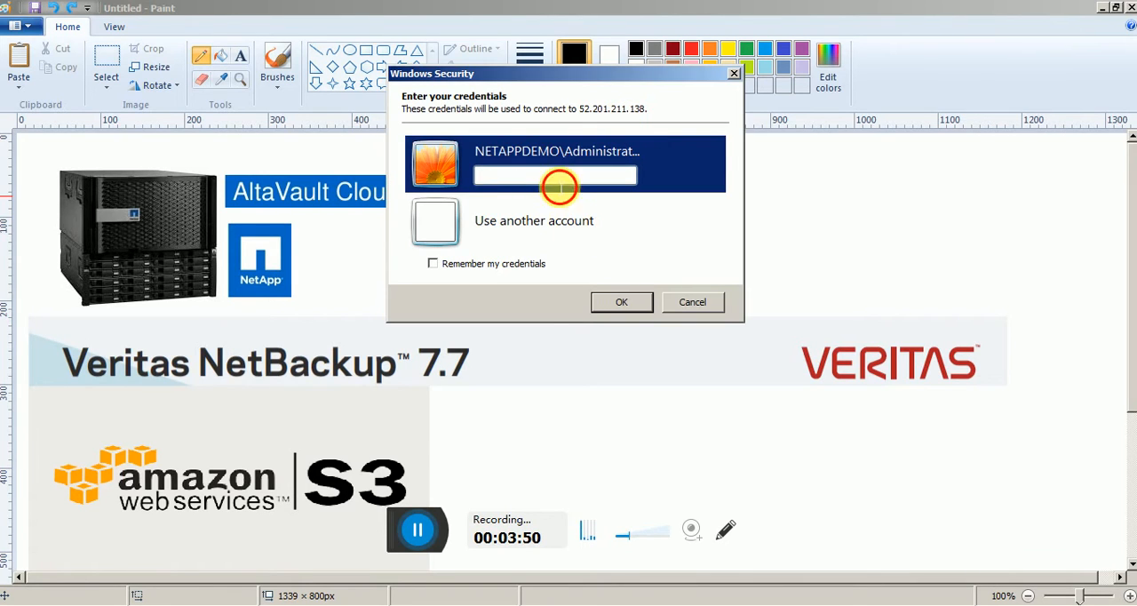
type("•••")
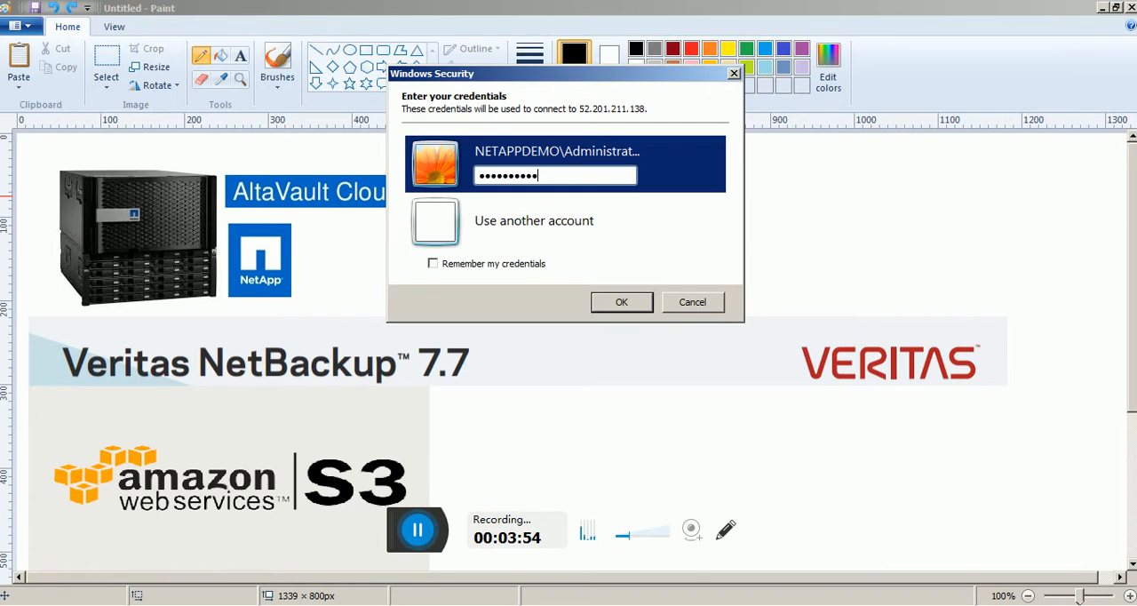
type("•••••••")
key("Return")
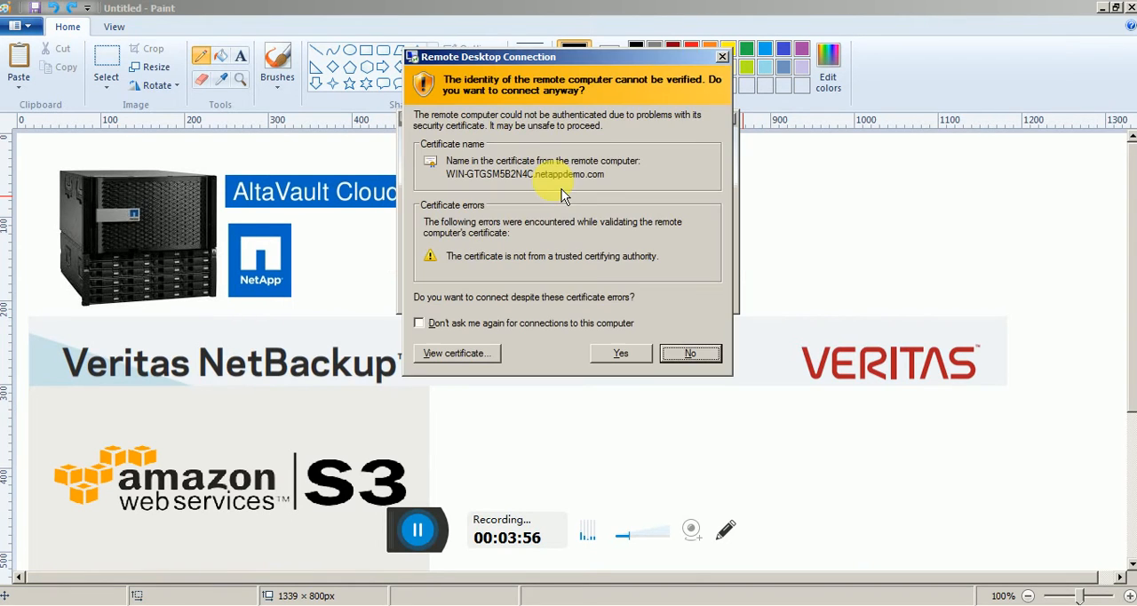
left_click(619, 352)
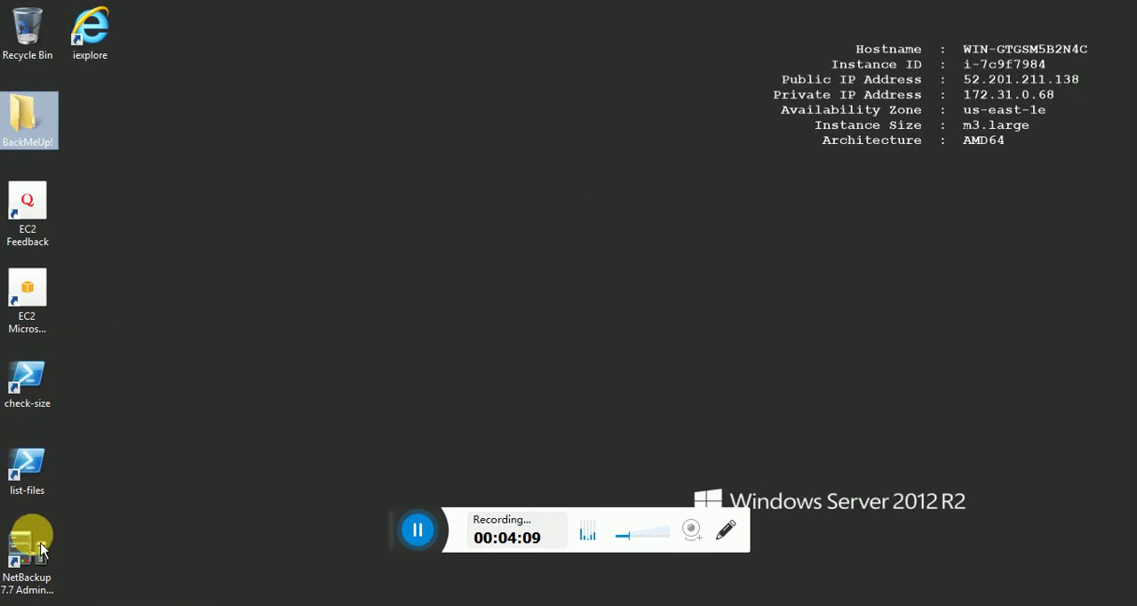
Open the BackMeUp! folder on the remote desktop, look through its files, and close it.
left_click(392, 346)
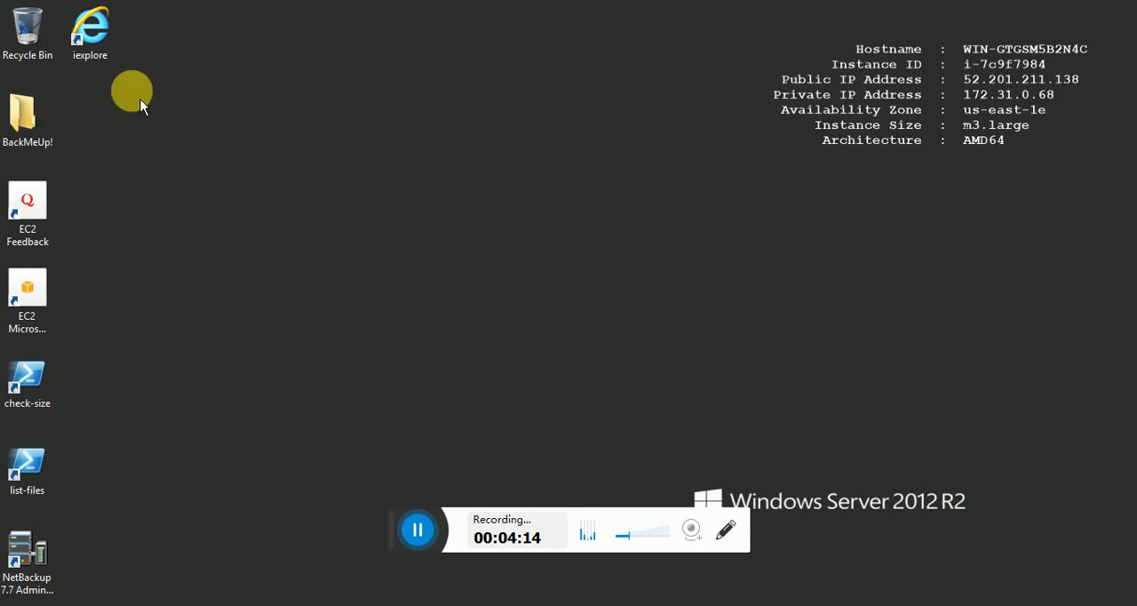
double_click(49, 150)
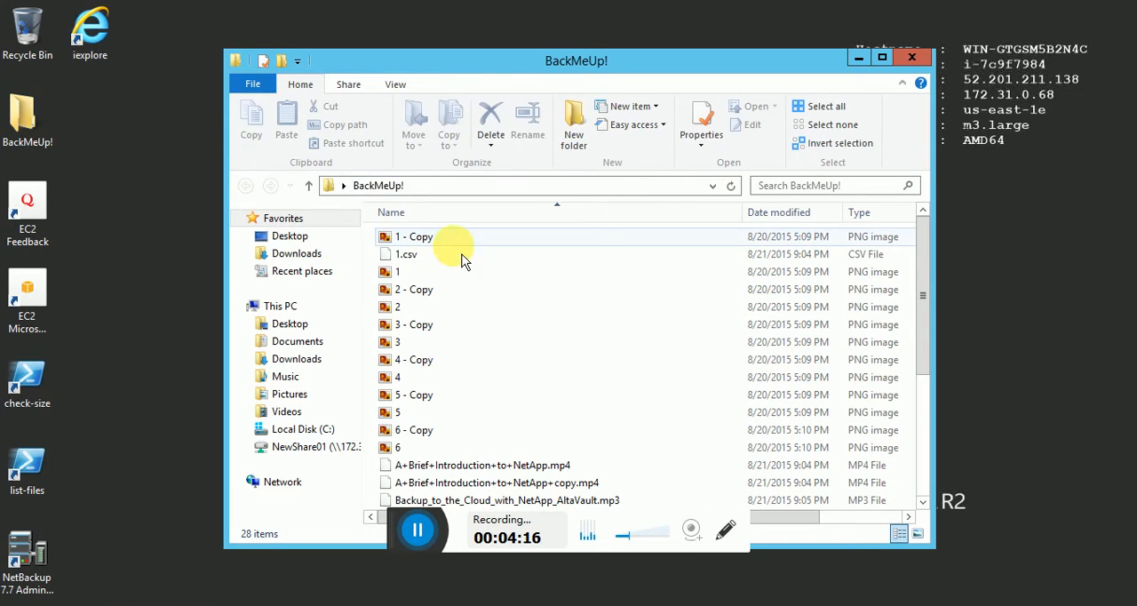
scroll(873, 289, "down", 4)
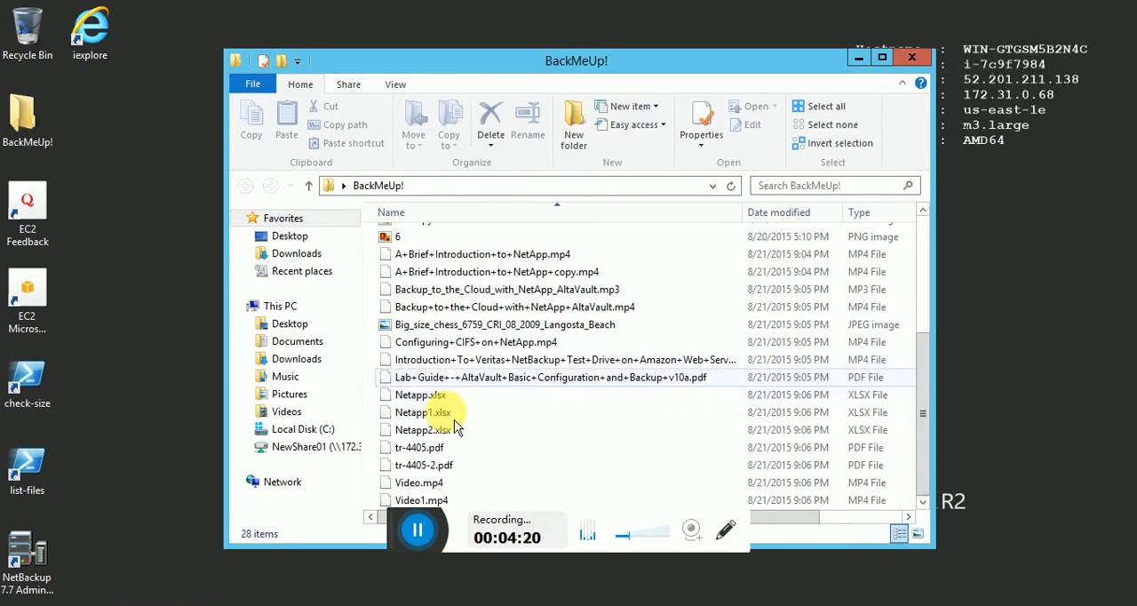
scroll(604, 391, "up", 4)
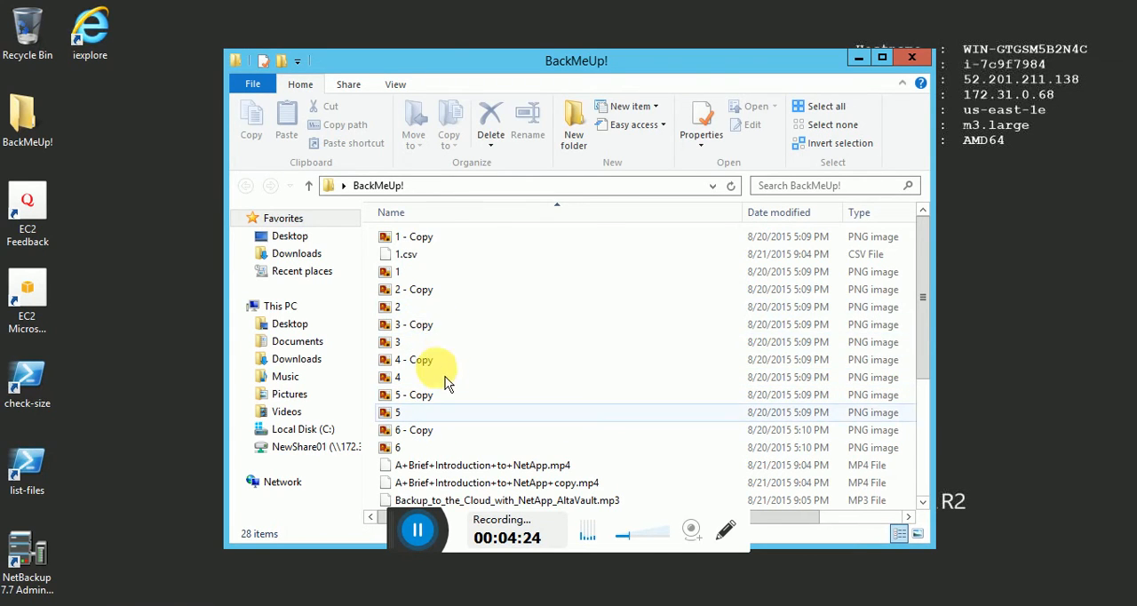
scroll(447, 351, "down", 4)
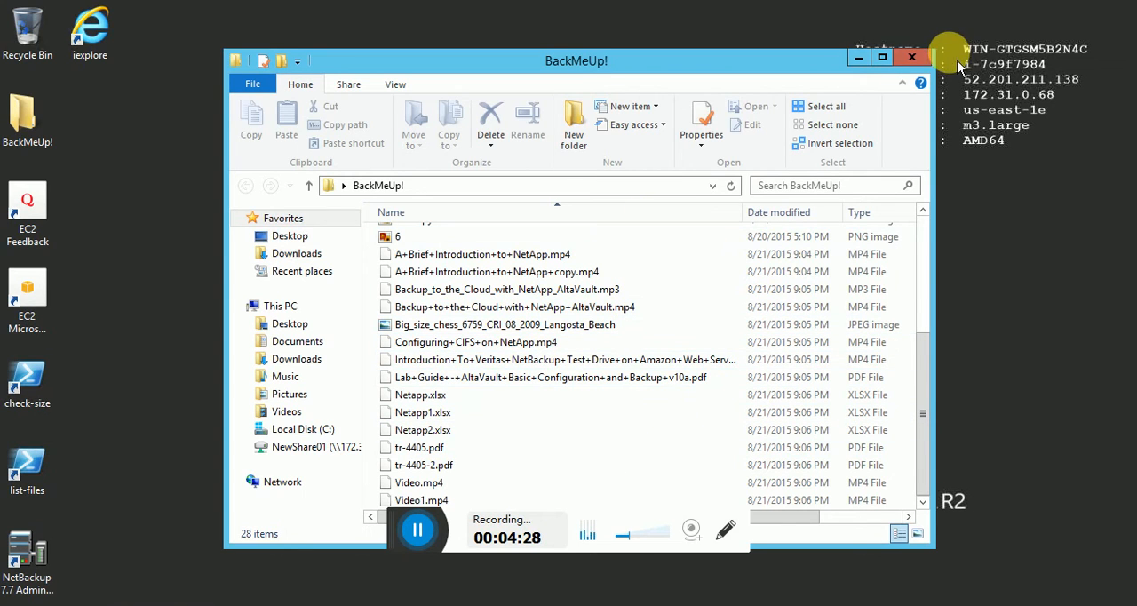
left_click(911, 58)
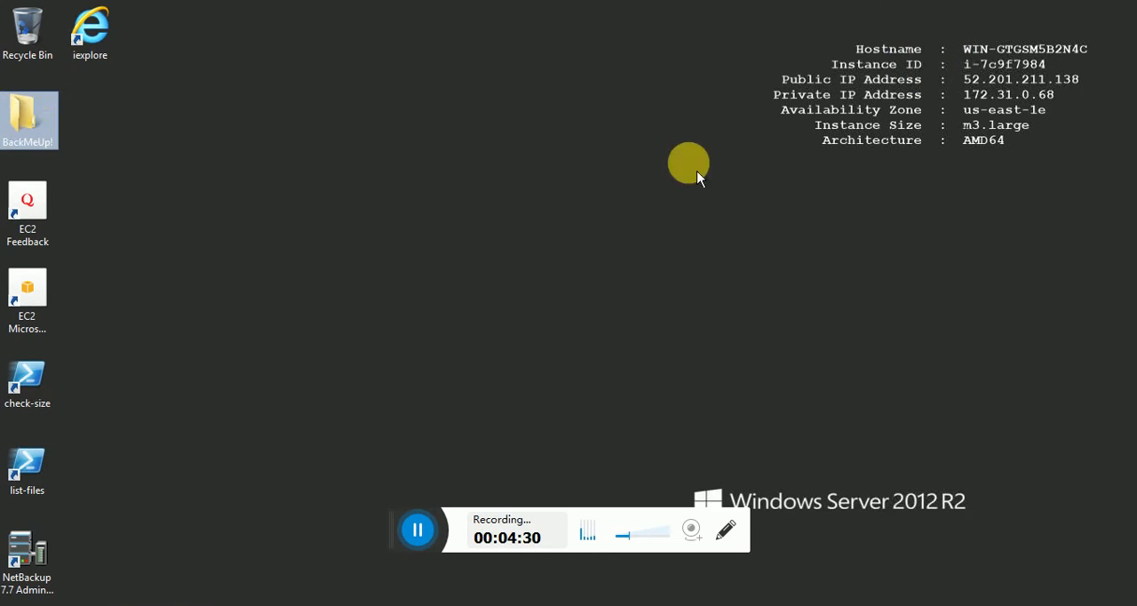
Launch the NetBackup 7.7 Administration Console and log in with the administrator password.
left_click(22, 551)
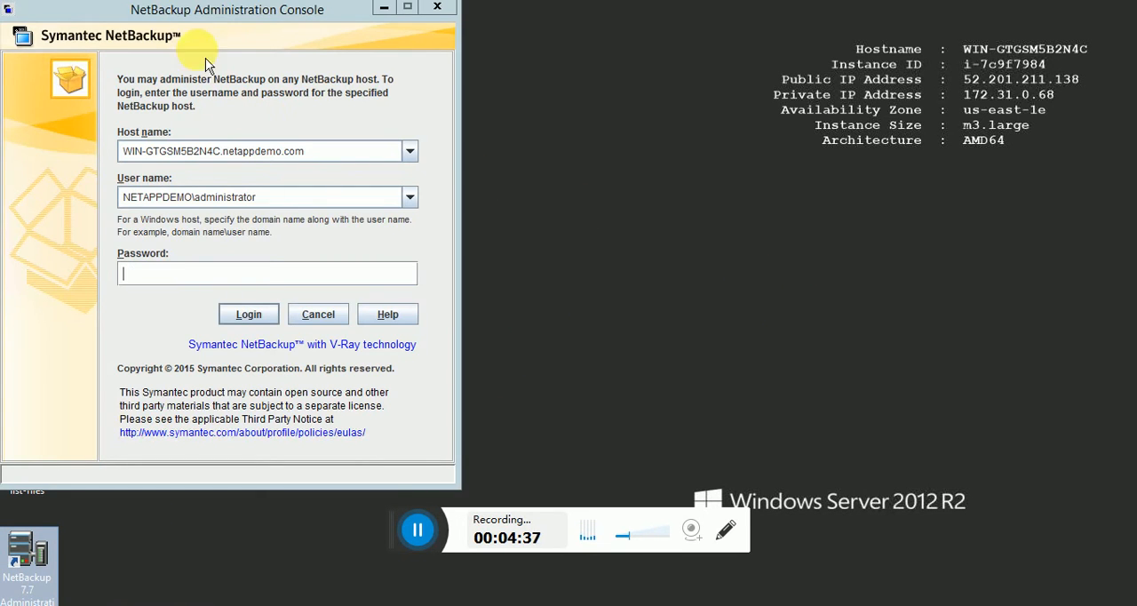
left_click_drag(210, 22, 362, 82)
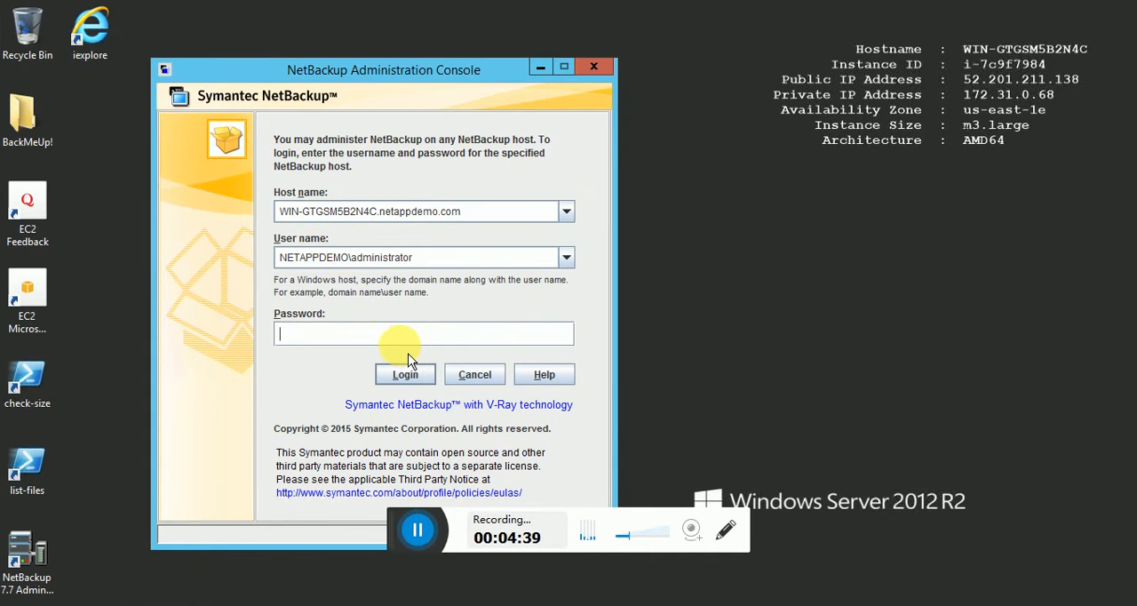
type("**")
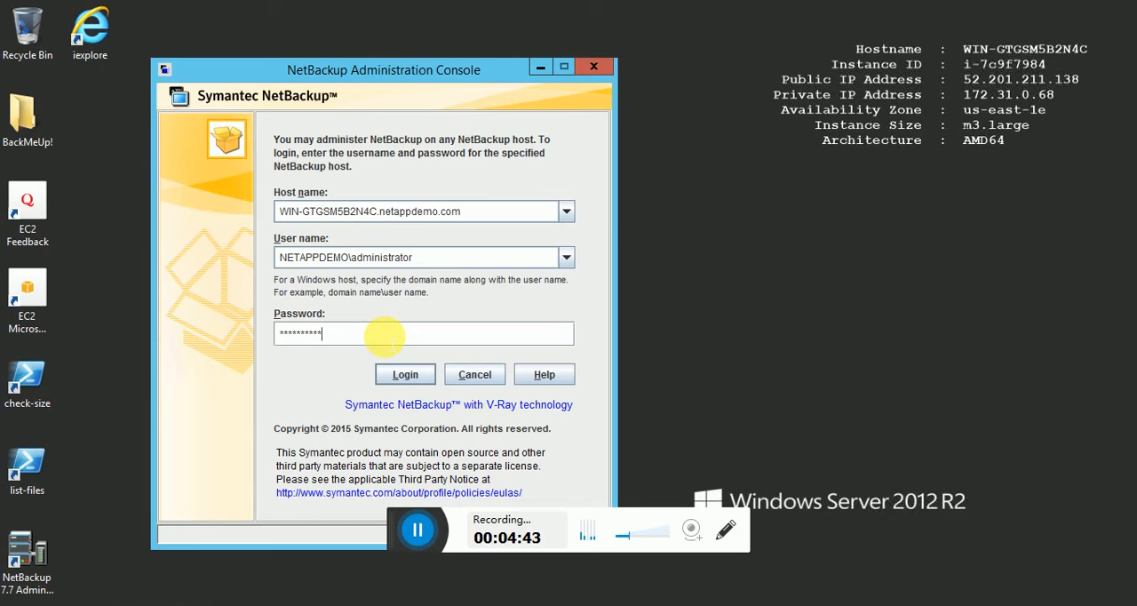
left_click(401, 374)
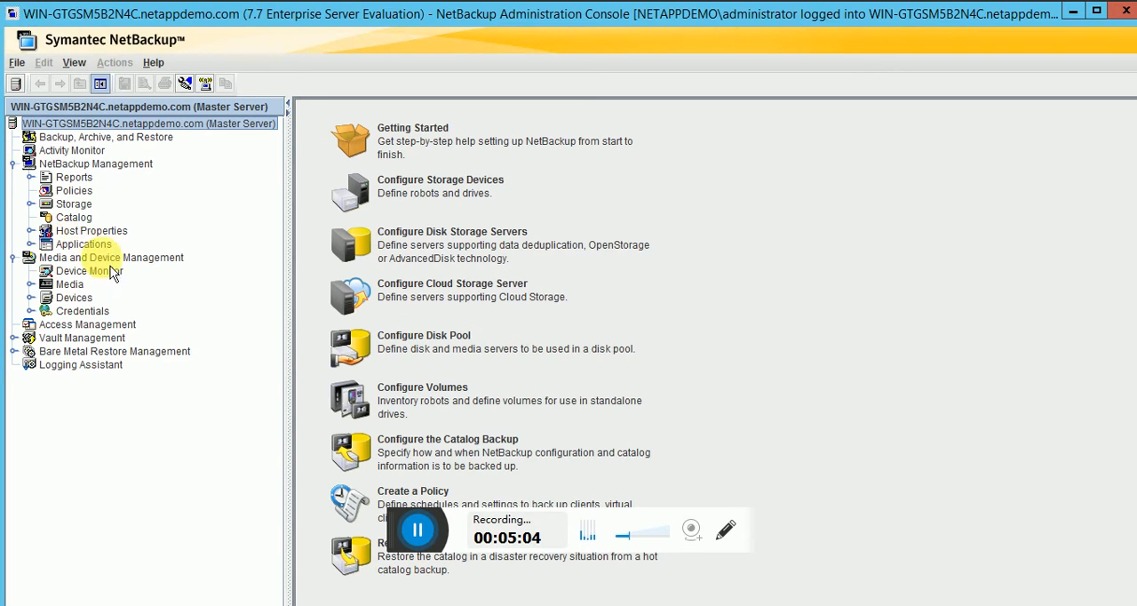
Expand Storage under NetBackup Management and display the list of Storage Units.
left_click(32, 203)
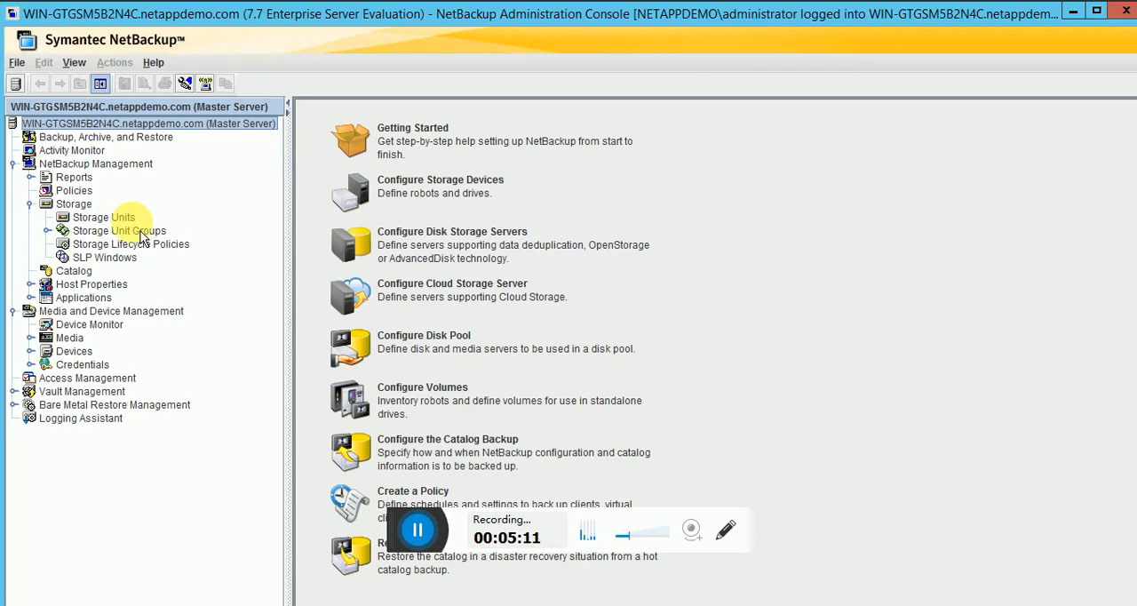
left_click(116, 218)
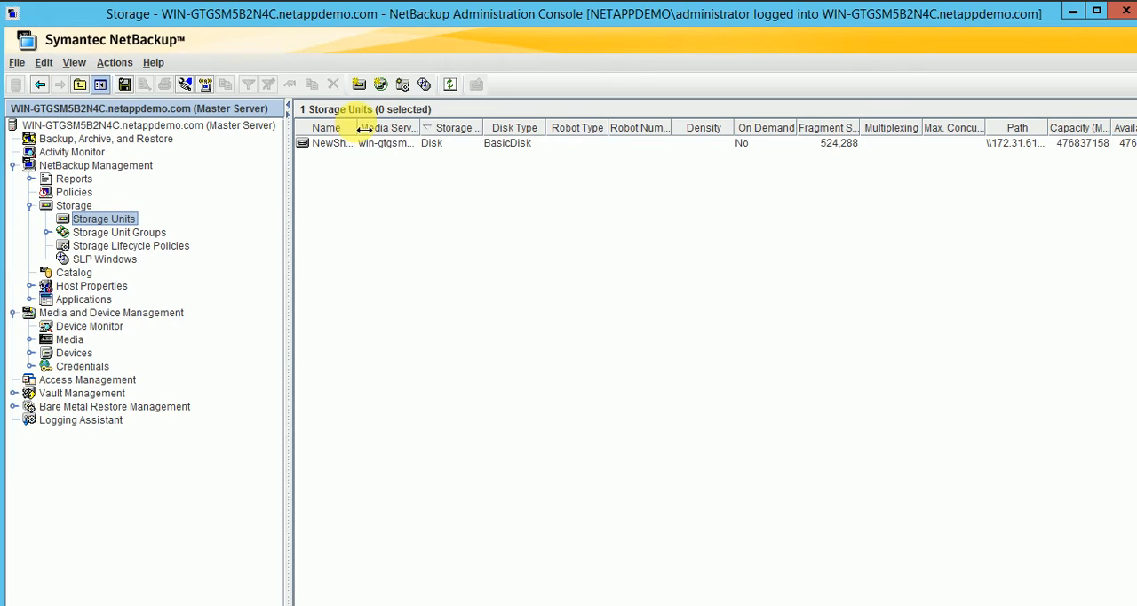
Review the NewShare01 storage unit's directory path and the blank New Storage Unit form, closing both without changes.
left_click_drag(361, 129, 451, 130)
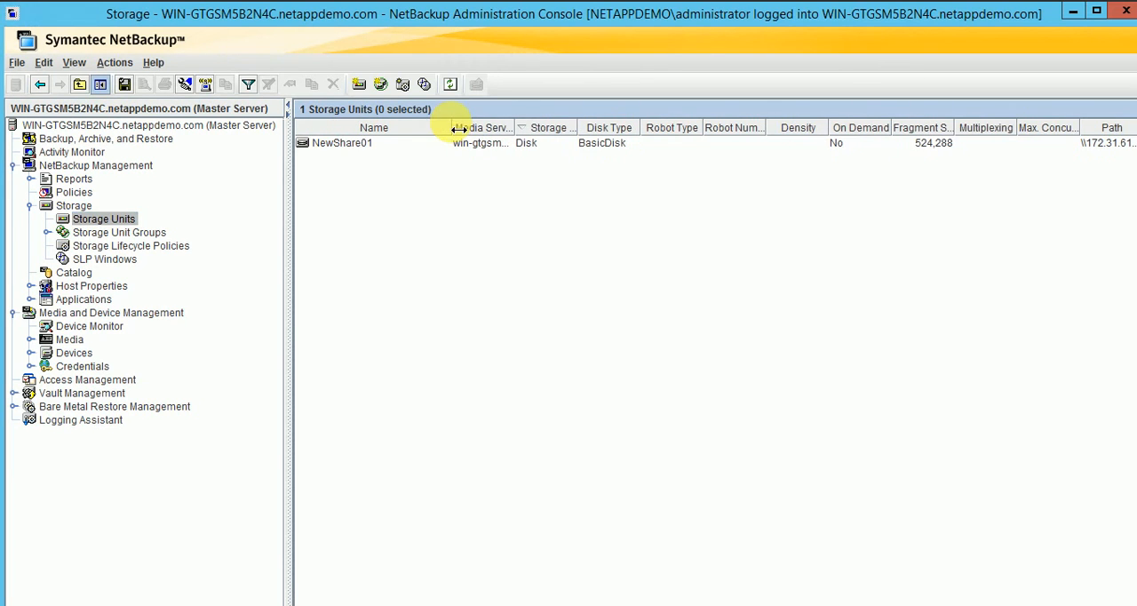
left_click(364, 145)
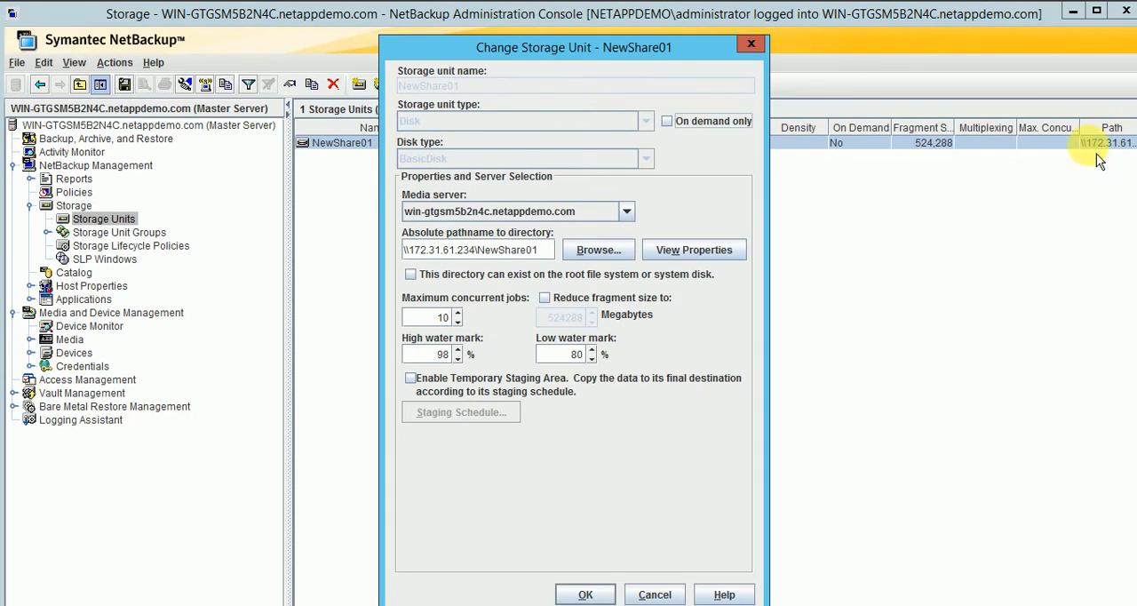
left_click_drag(427, 250, 331, 250)
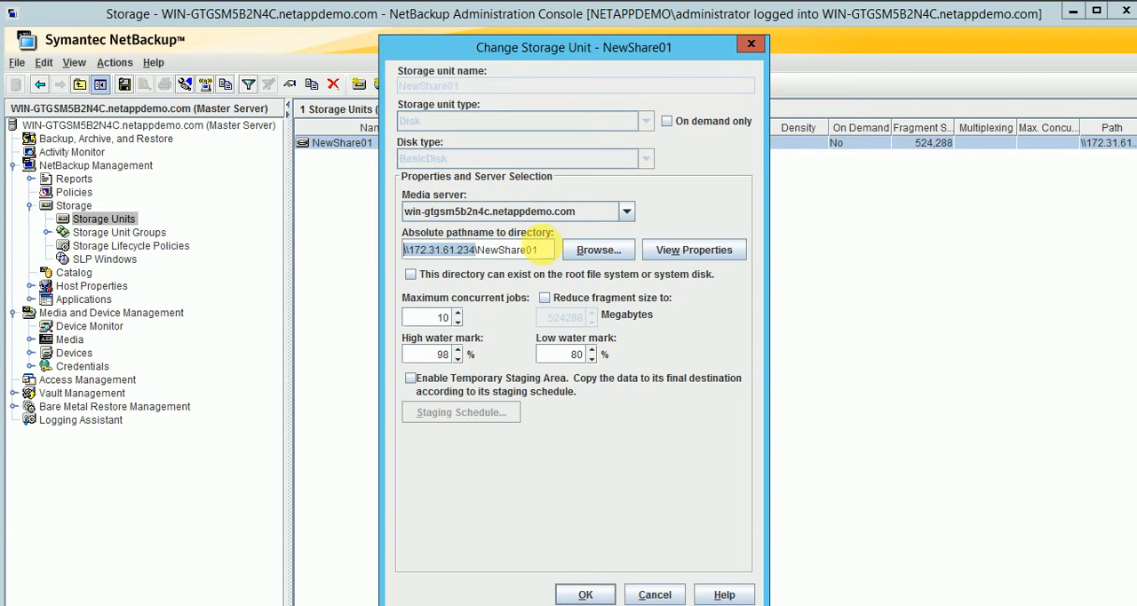
left_click_drag(538, 250, 505, 250)
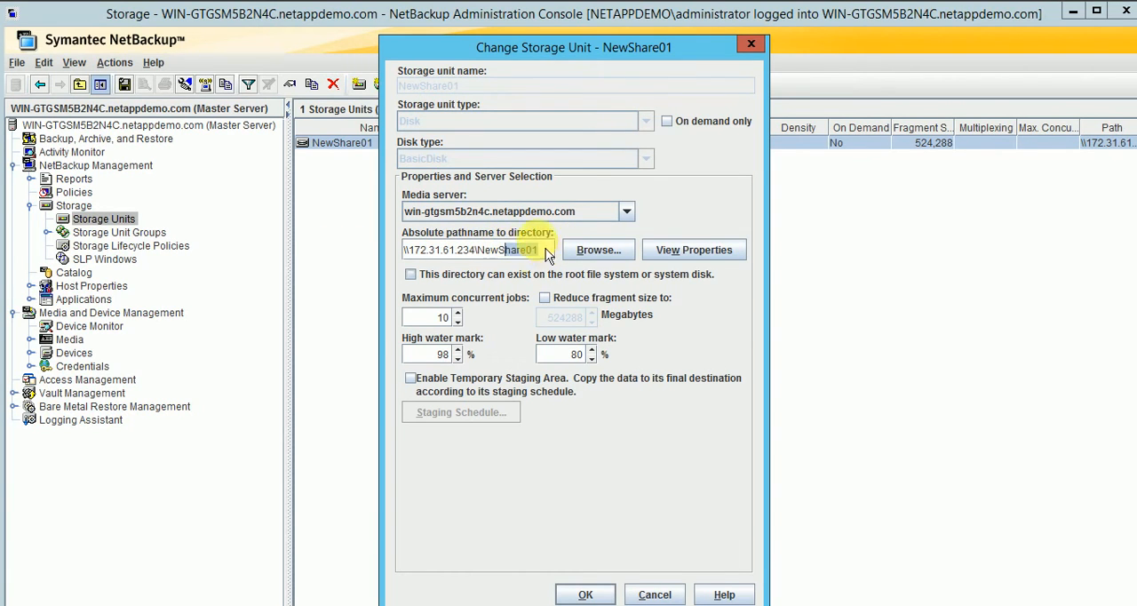
left_click(751, 44)
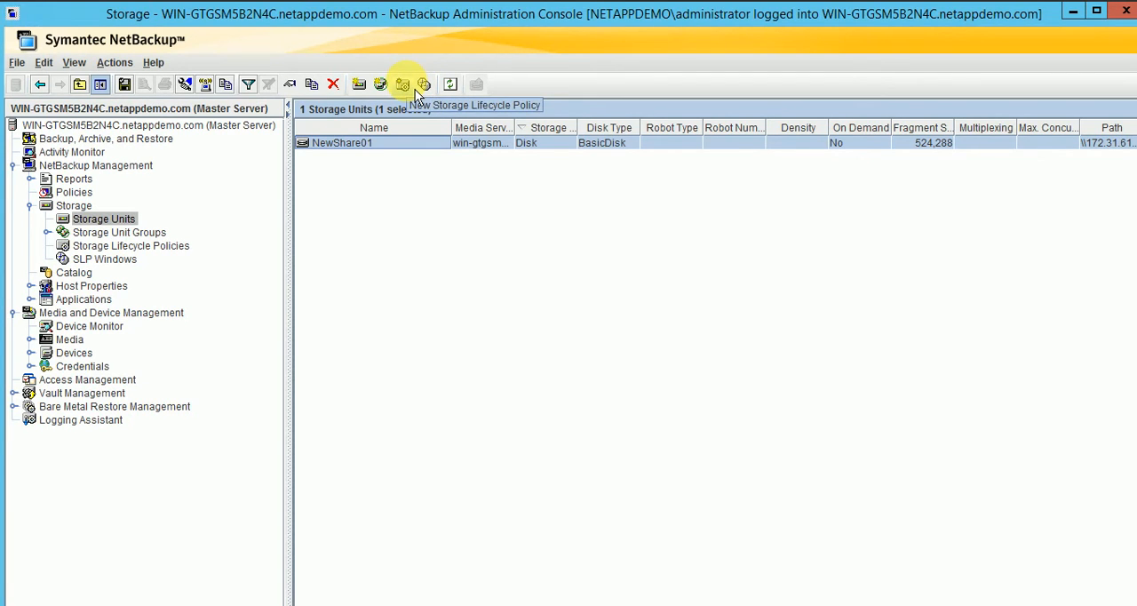
left_click(366, 85)
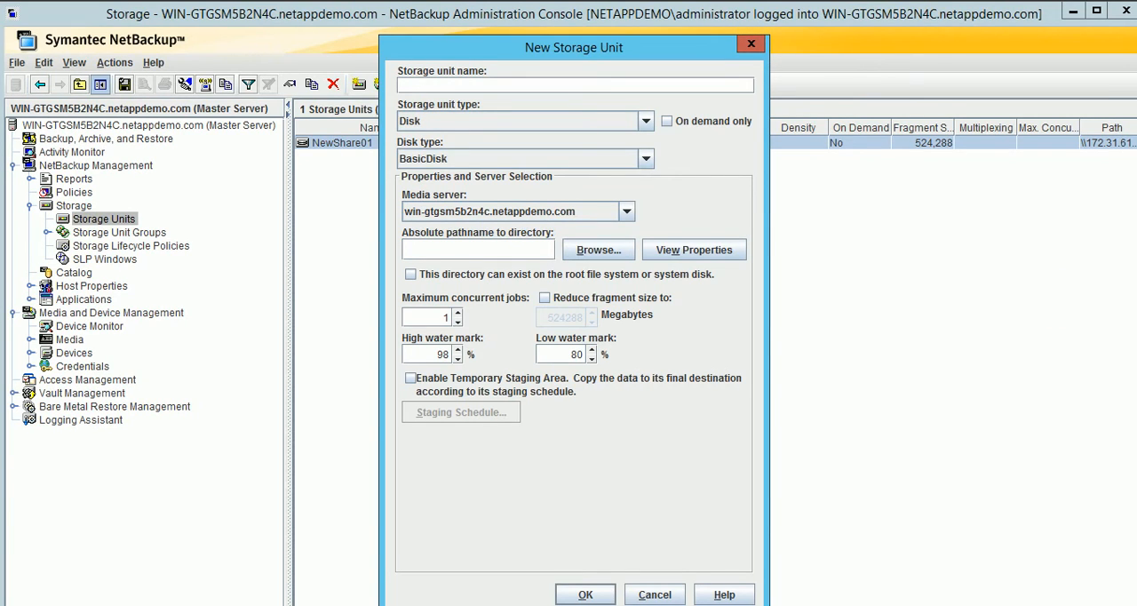
left_click(750, 43)
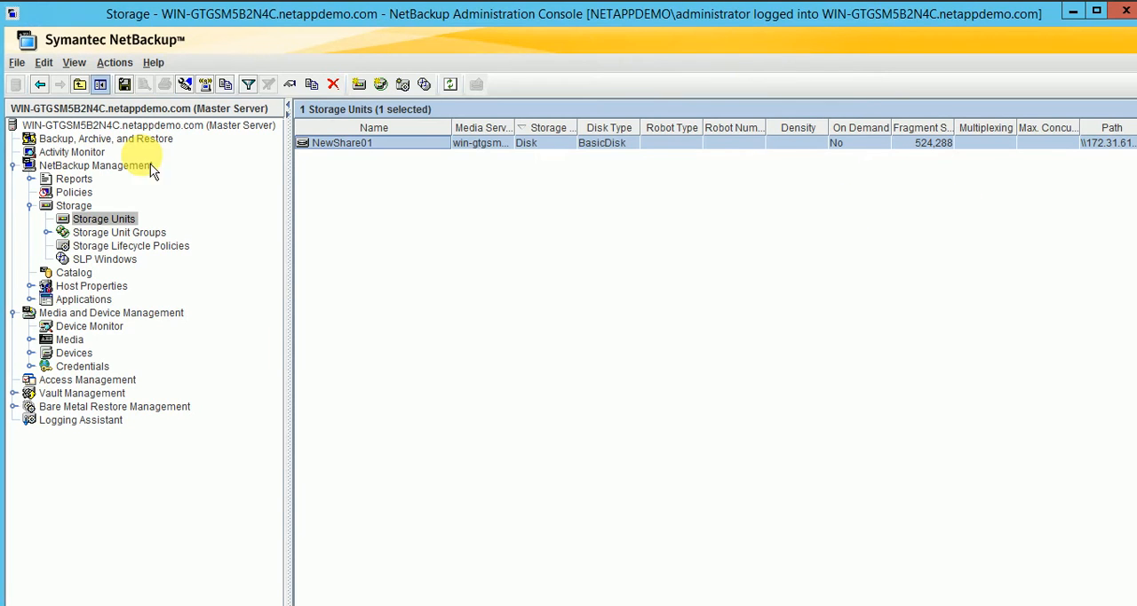
Display the backup policies, widen the policy name column, review the AltaVaultTD policy's attributes, and close the policy.
left_click(75, 192)
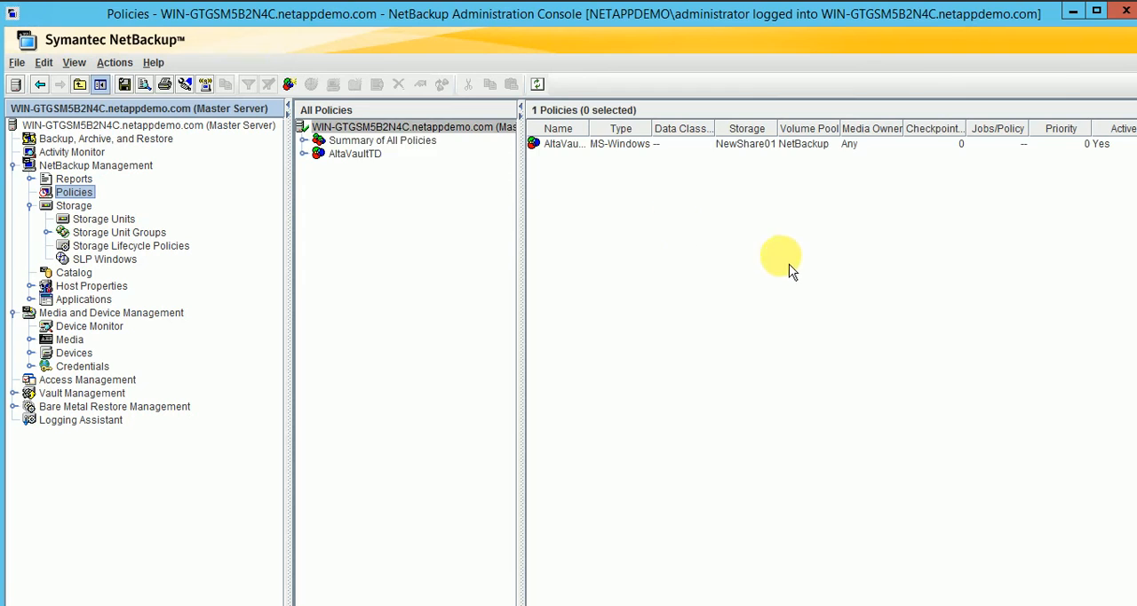
left_click(594, 144)
left_click_drag(588, 128, 715, 128)
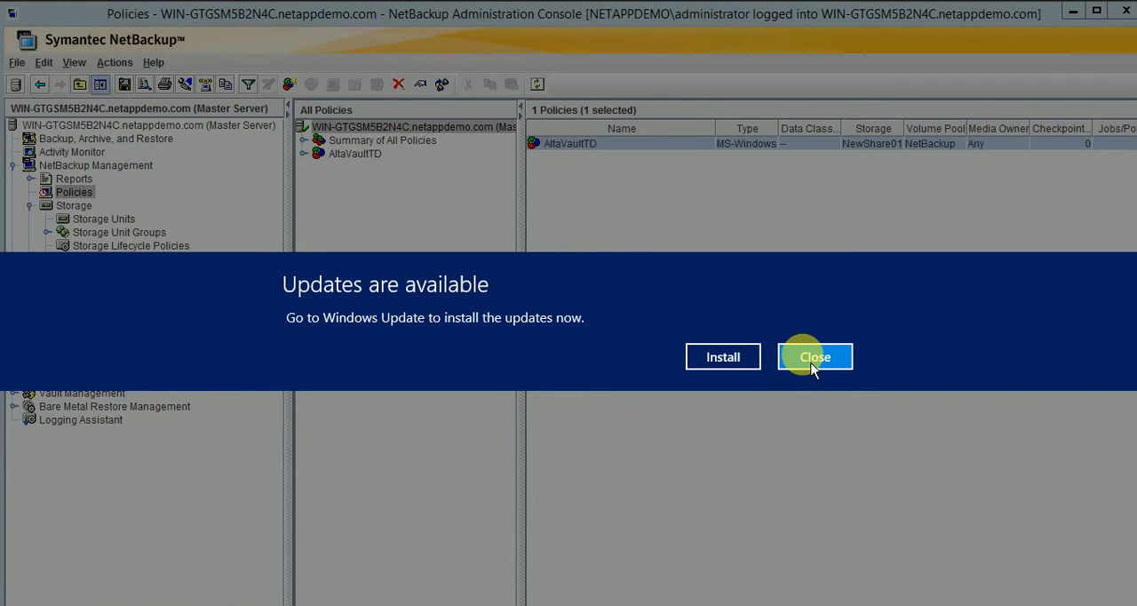
left_click(805, 355)
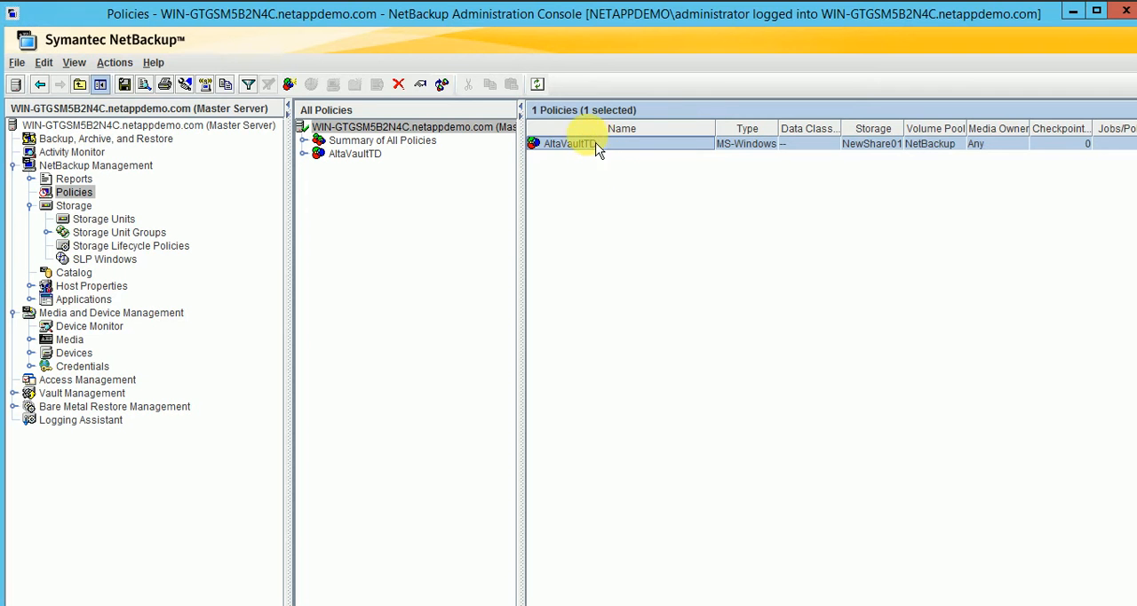
double_click(582, 148)
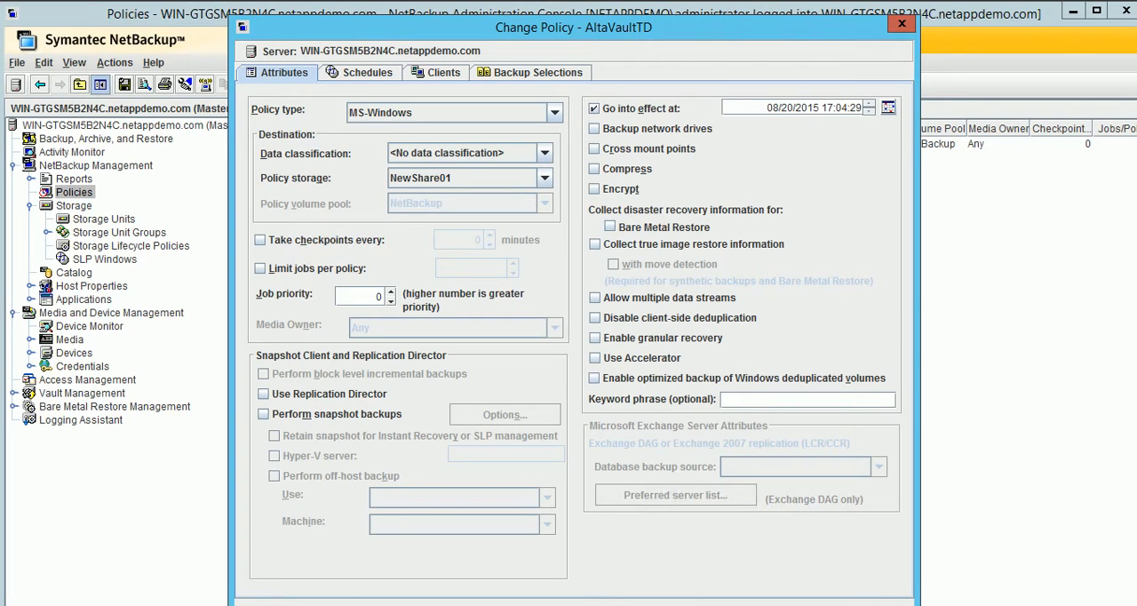
left_click(902, 25)
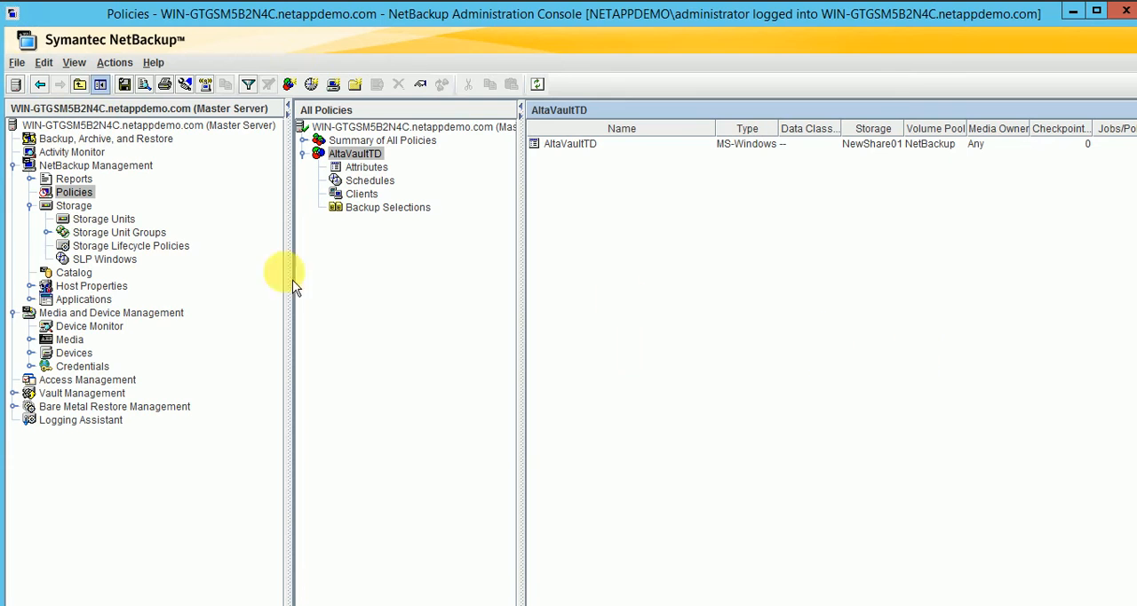
Start a manual backup of the AltaVaultTD policy using the Full schedule and the localhost client.
left_click(360, 162)
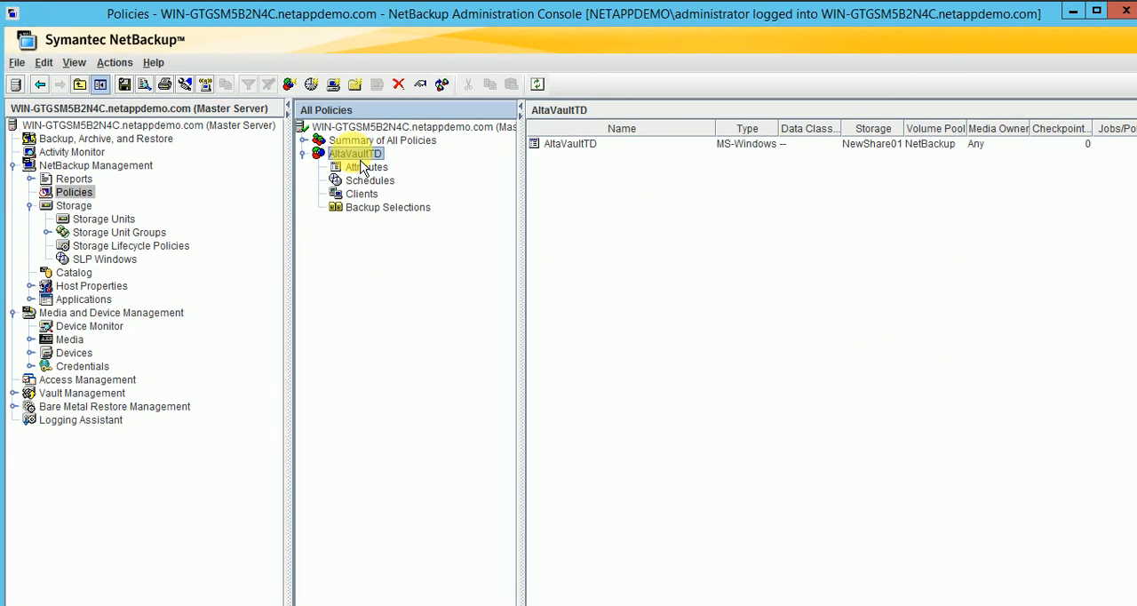
right_click(362, 167)
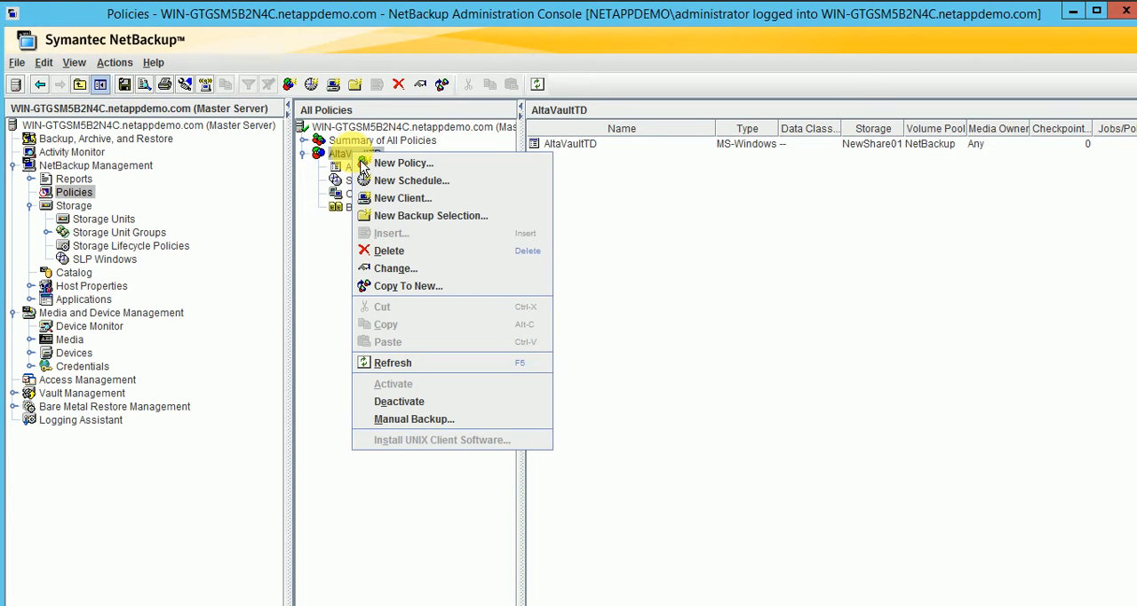
left_click(444, 426)
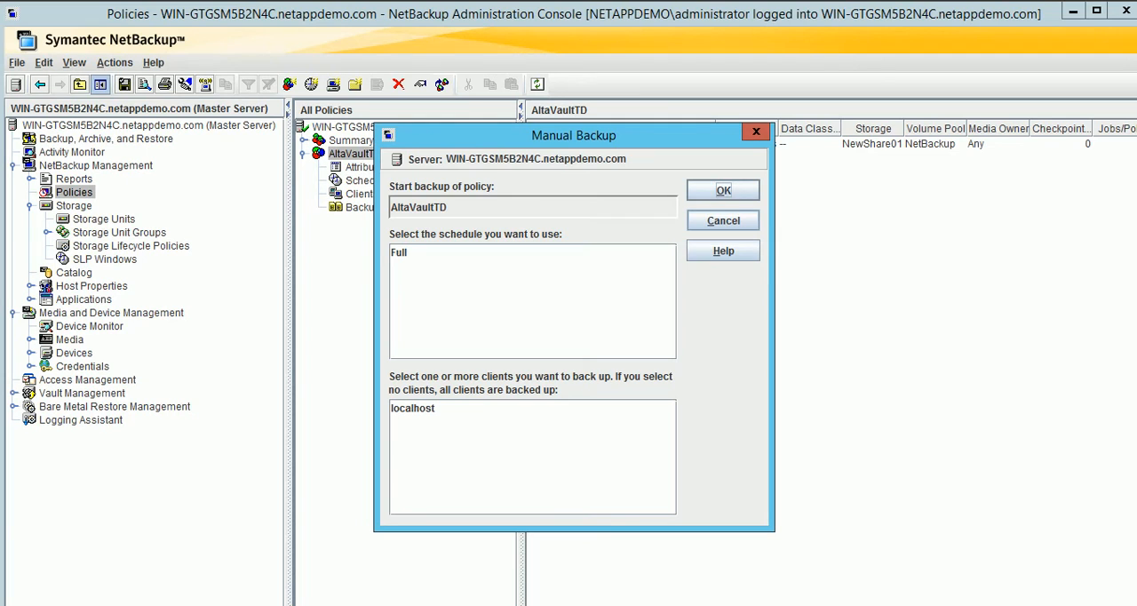
left_click(400, 253)
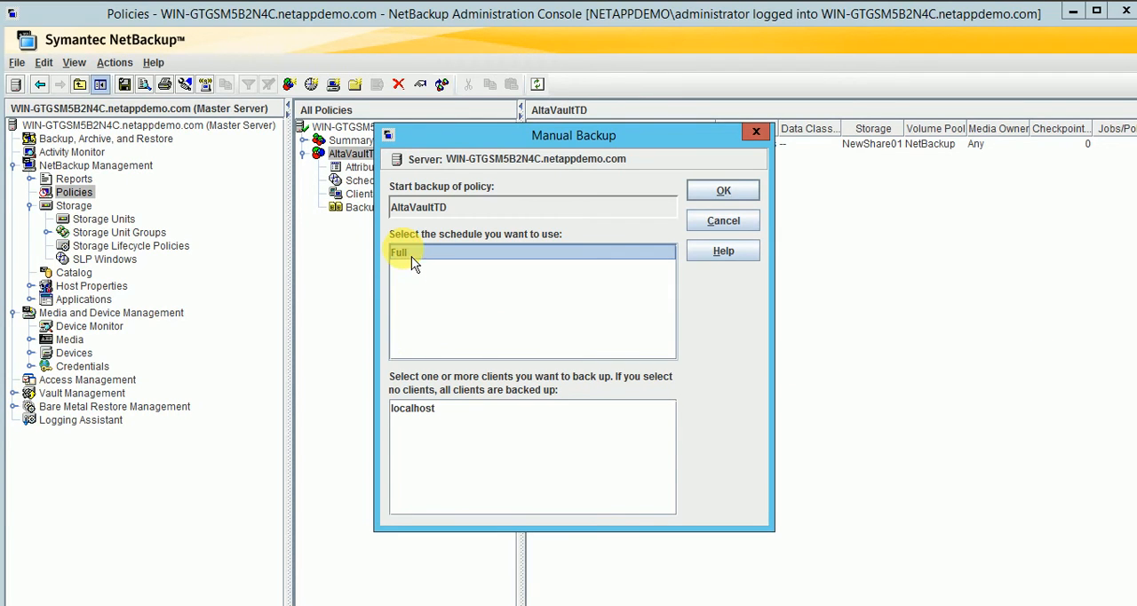
left_click(418, 421)
left_click(748, 194)
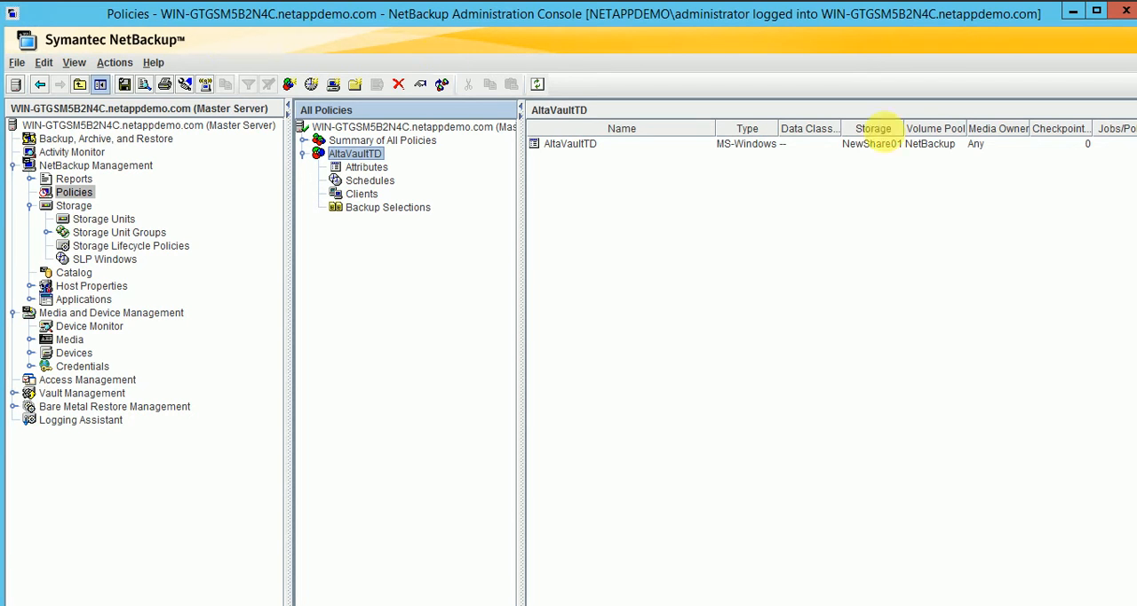
Show the Activity Monitor and select the active AltaVaultTD backup job.
left_click(85, 153)
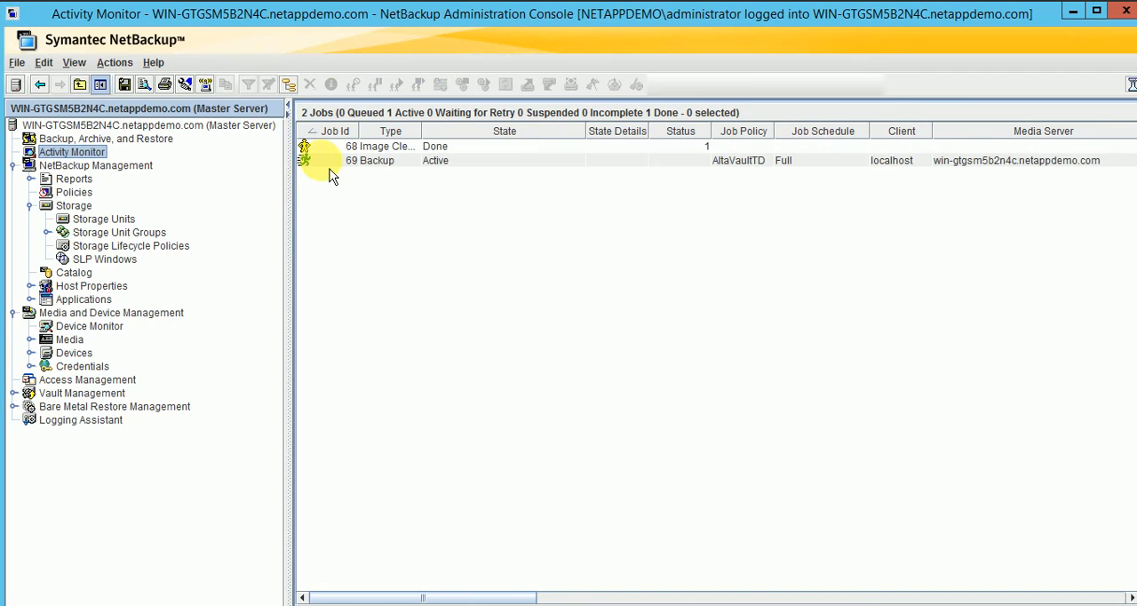
left_click(329, 163)
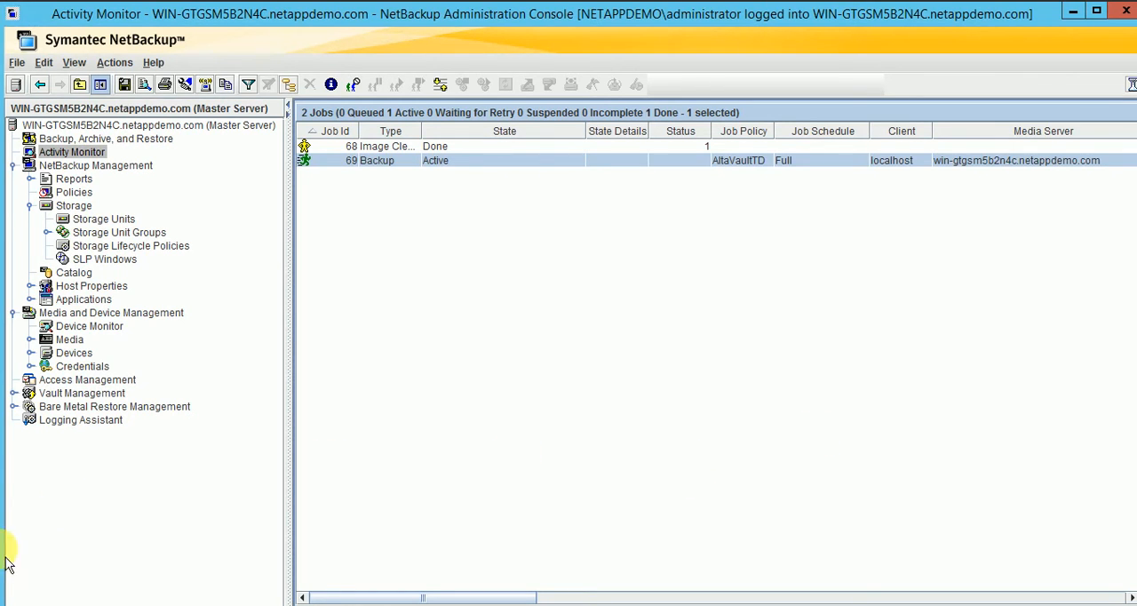
left_click(64, 597)
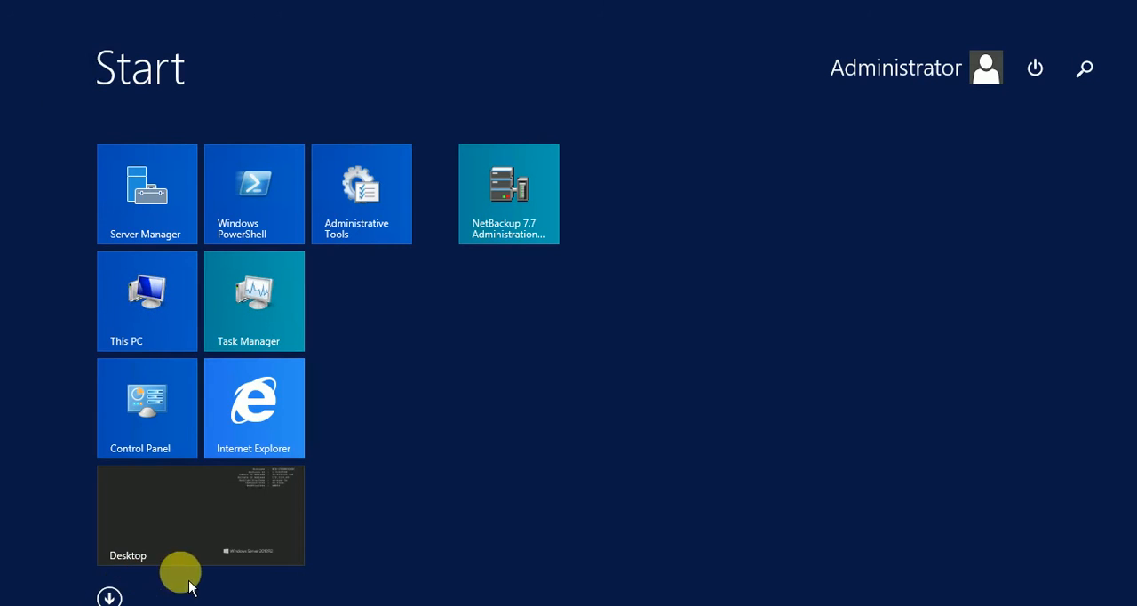
left_click(210, 516)
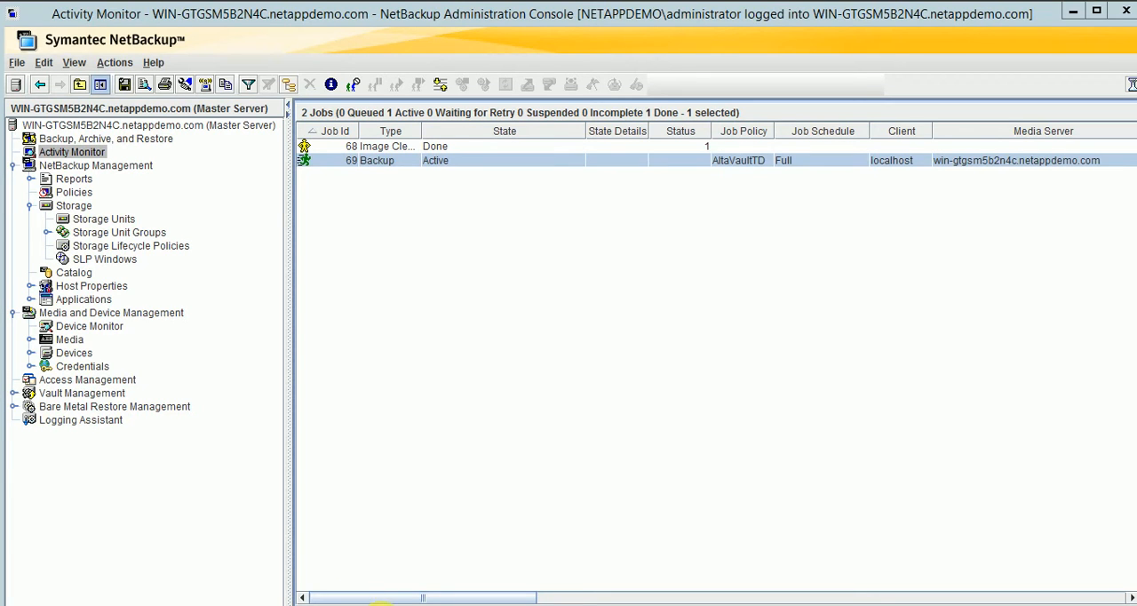
key("super+r")
key("Return")
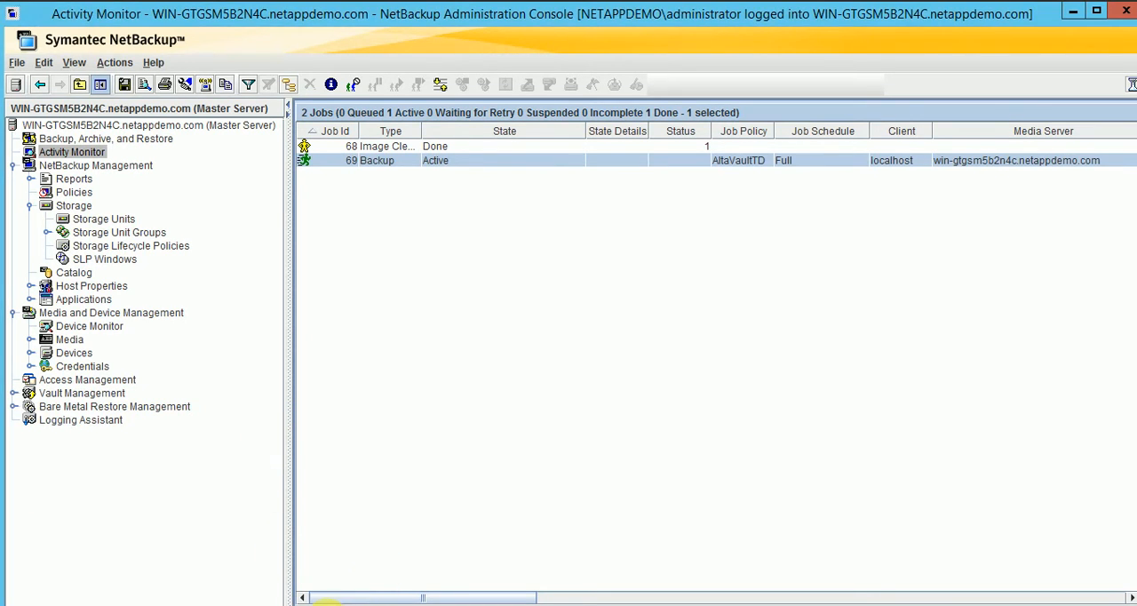
key("super+r")
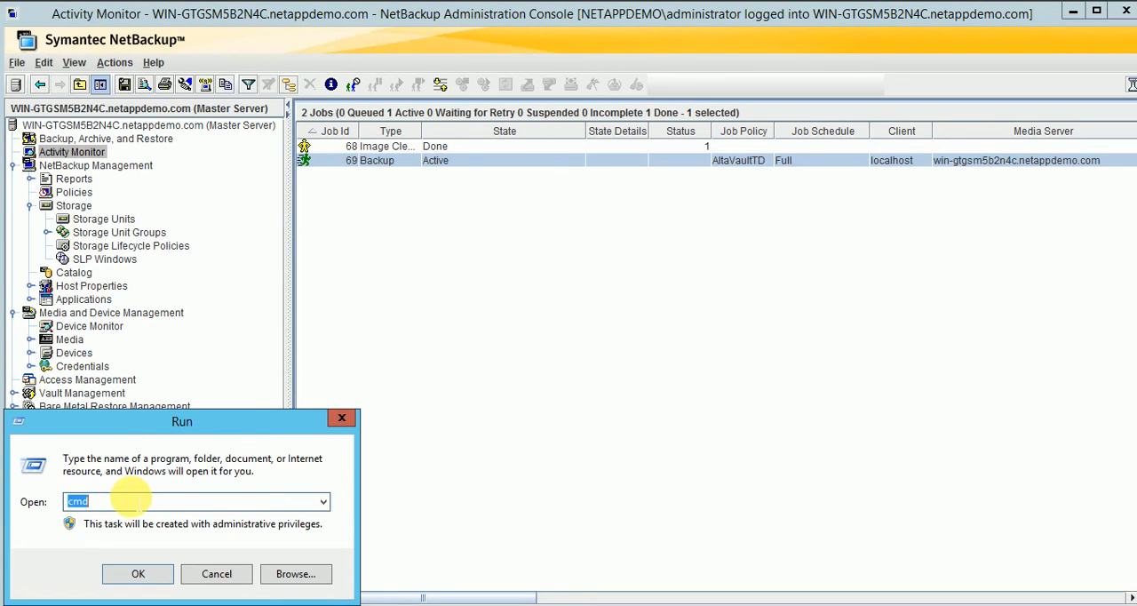
key("BackSpace")
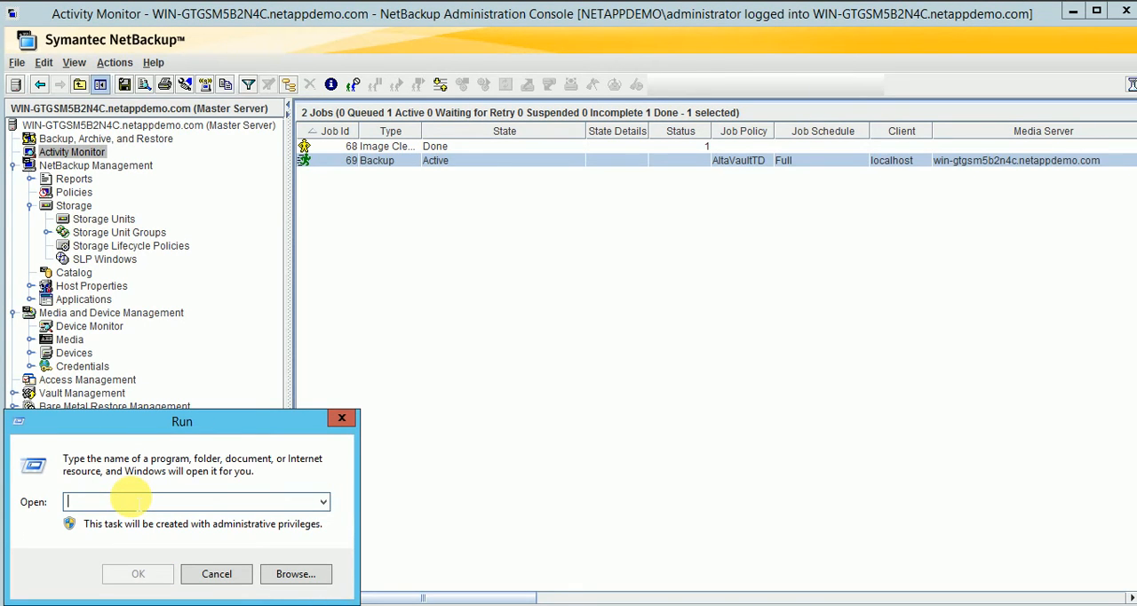
type("\\\\")
Copy the absolute directory pathname from the NewShare01 storage unit's properties and close them without changes.
left_click(104, 219)
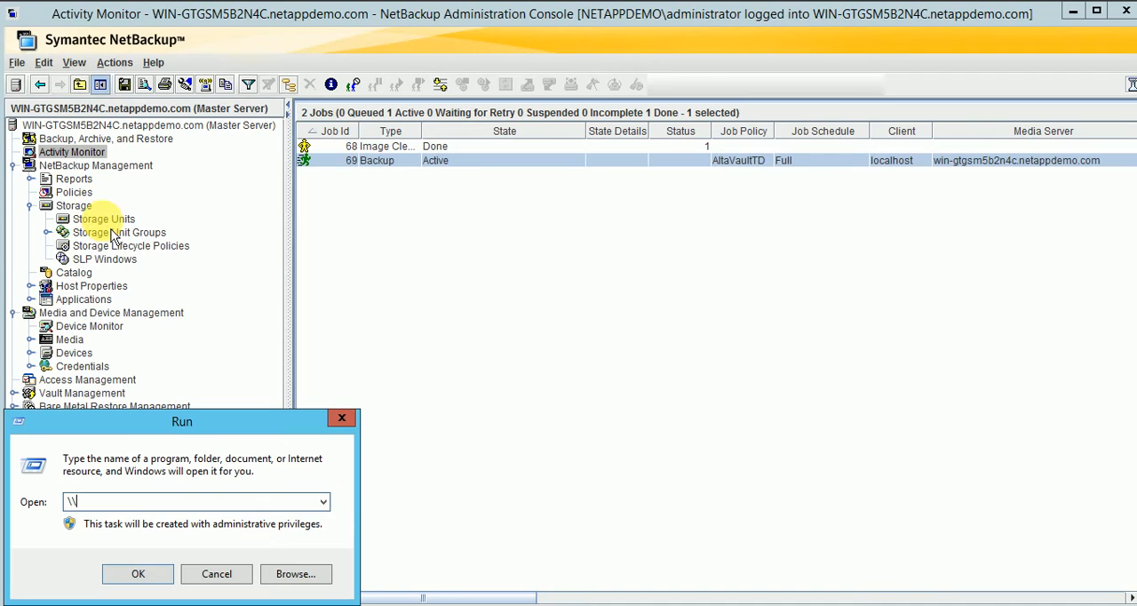
right_click(103, 220)
left_click(347, 144)
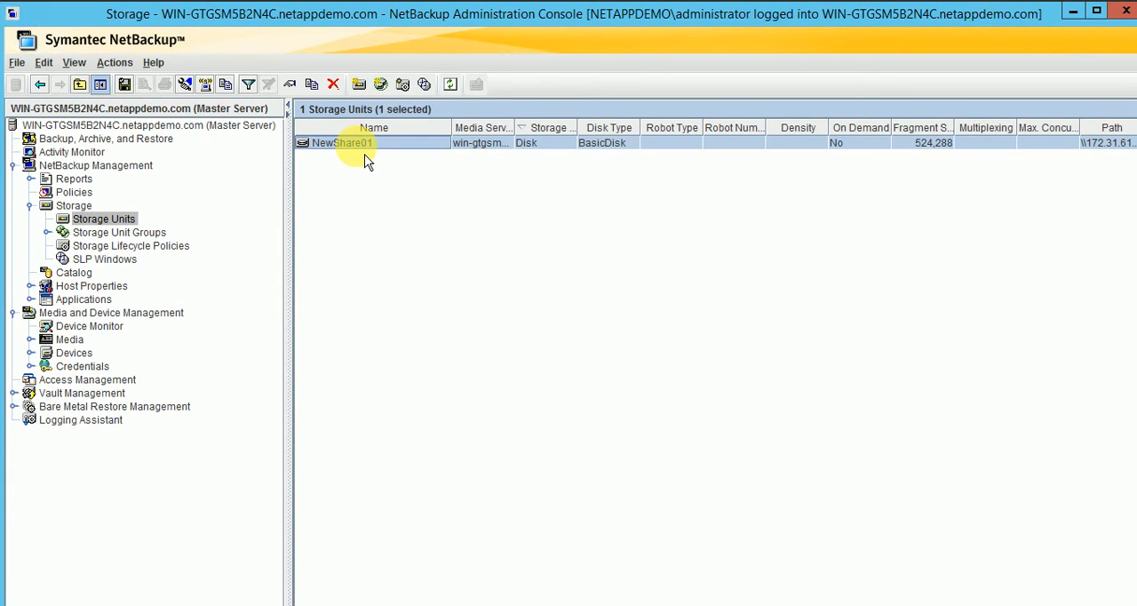
right_click(357, 147)
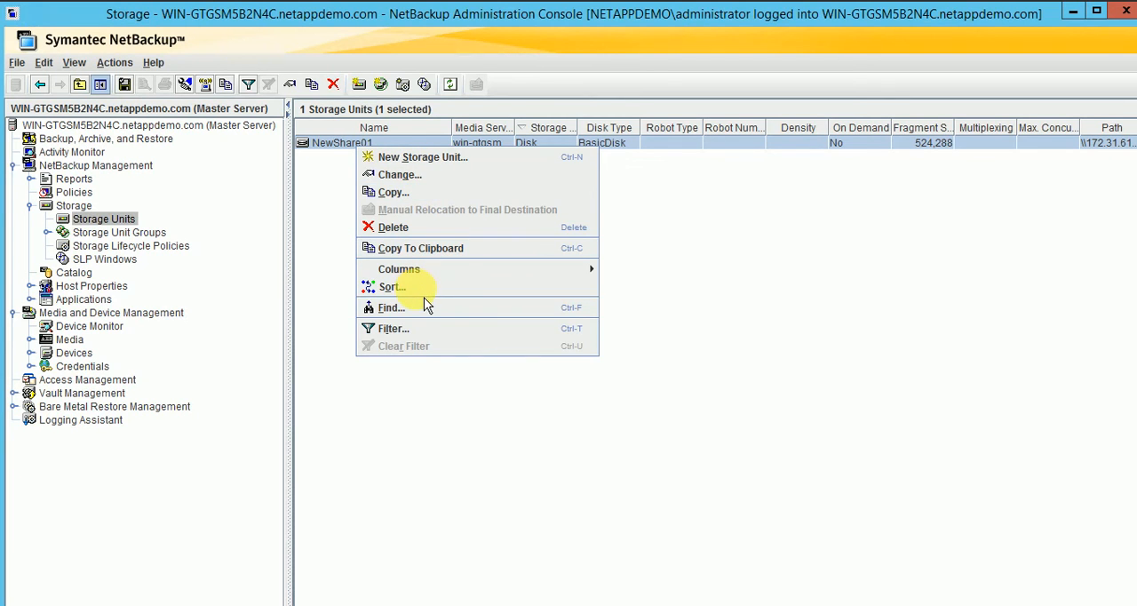
left_click(967, 324)
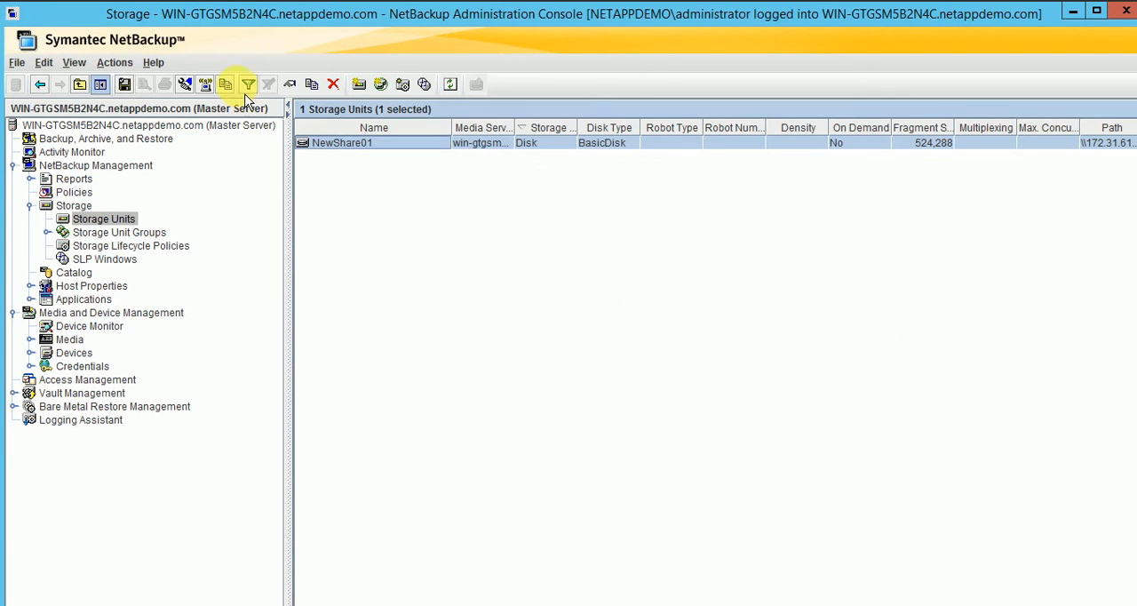
double_click(337, 150)
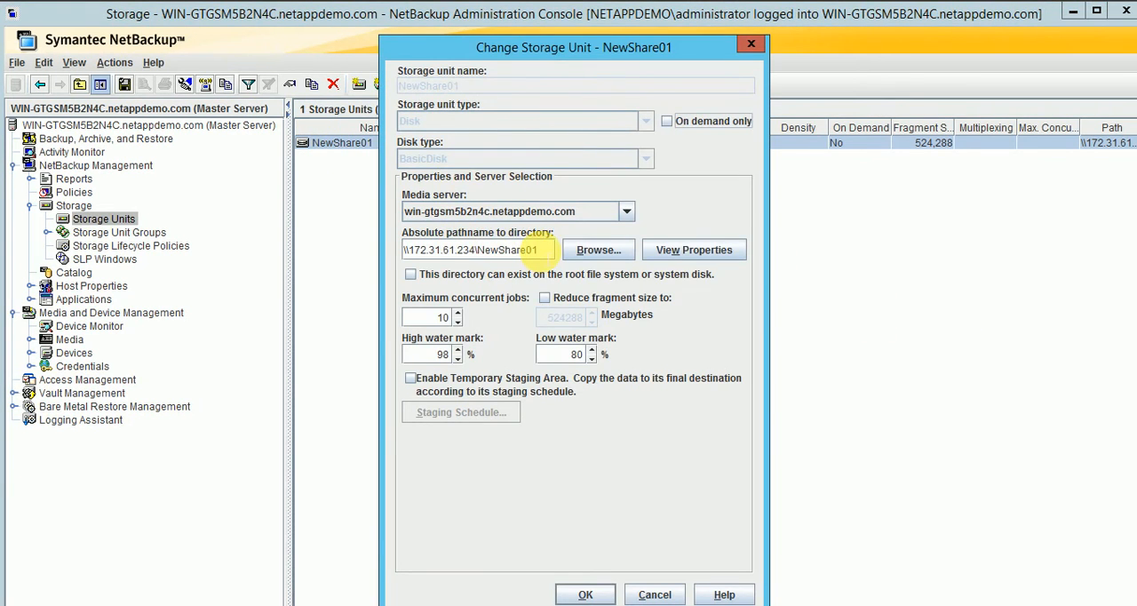
left_click_drag(538, 249, 354, 249)
key("ctrl+c")
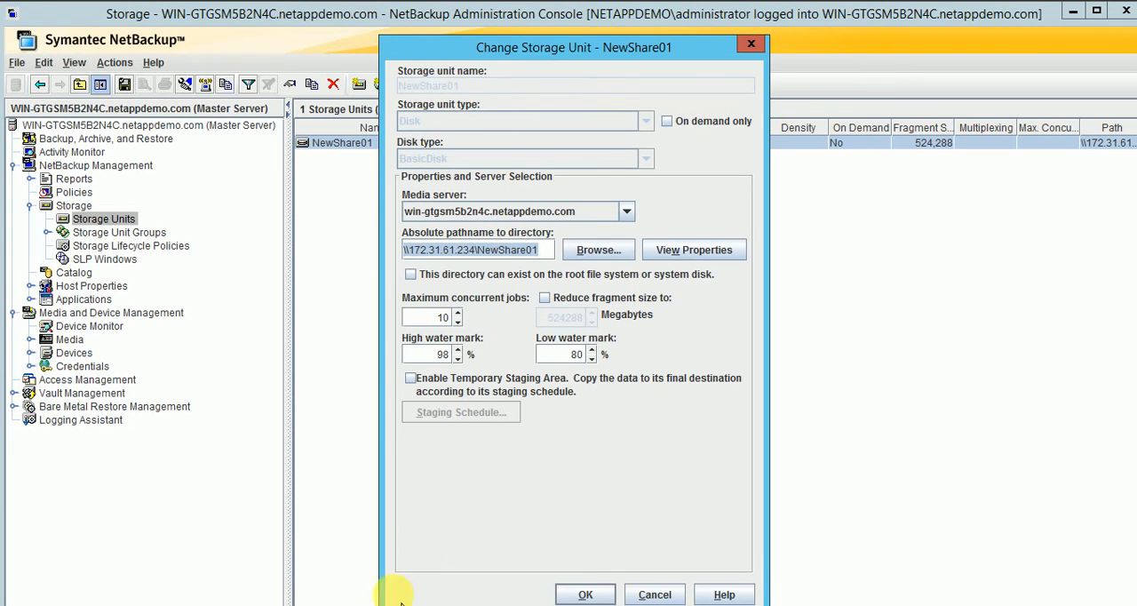
left_click(755, 46)
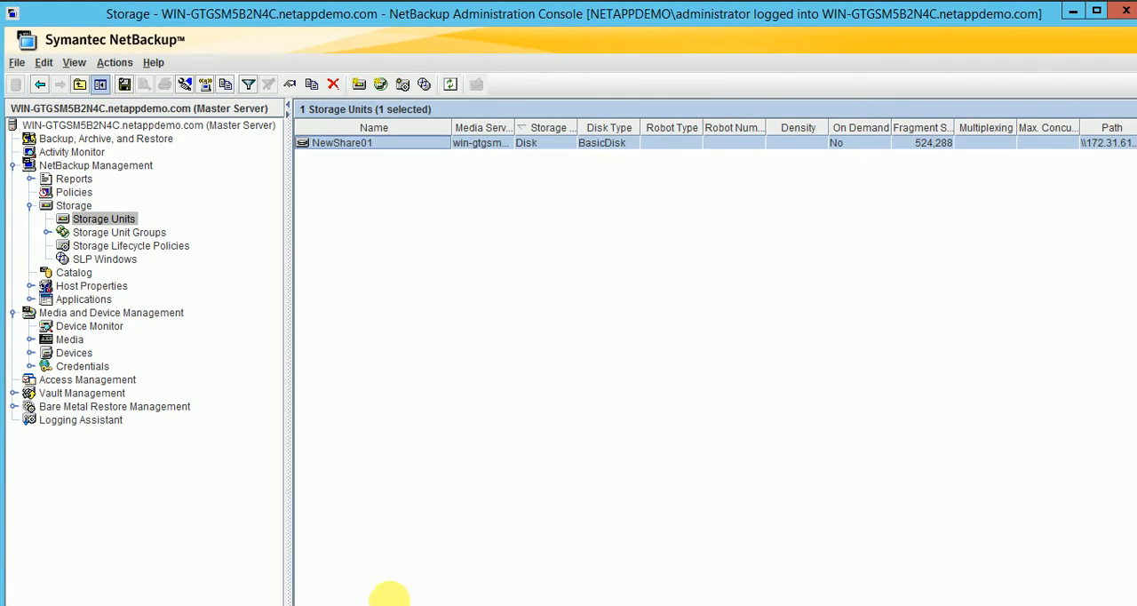
Open \\172.31.61.234\NewShare01 from the Windows Run prompt and look through the backup image and INFO files.
key("super+r")
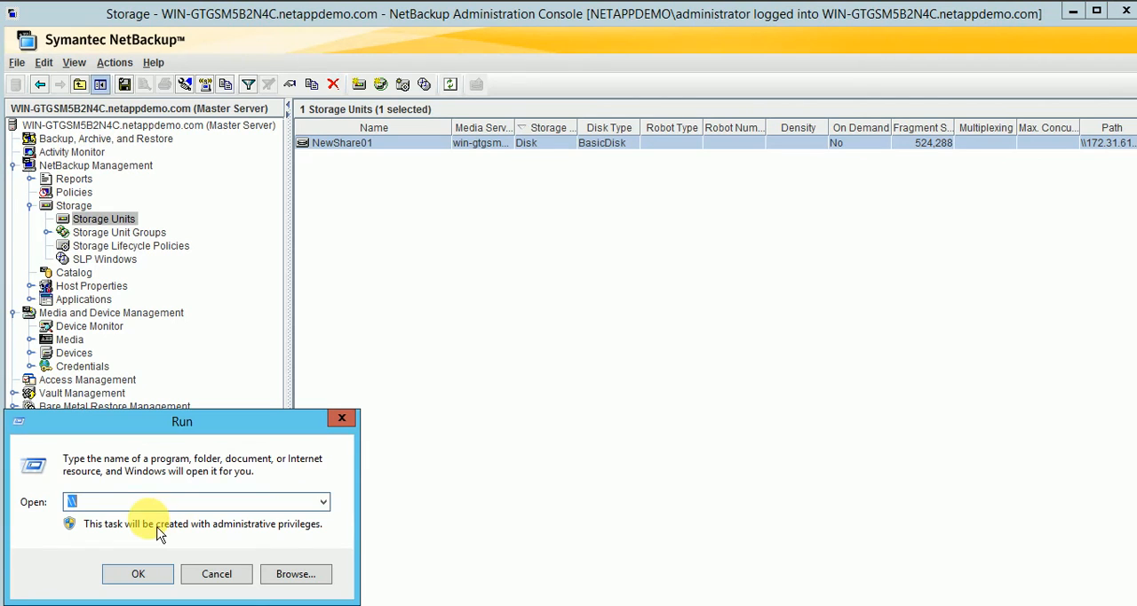
key("ctrl+v")
left_click(138, 574)
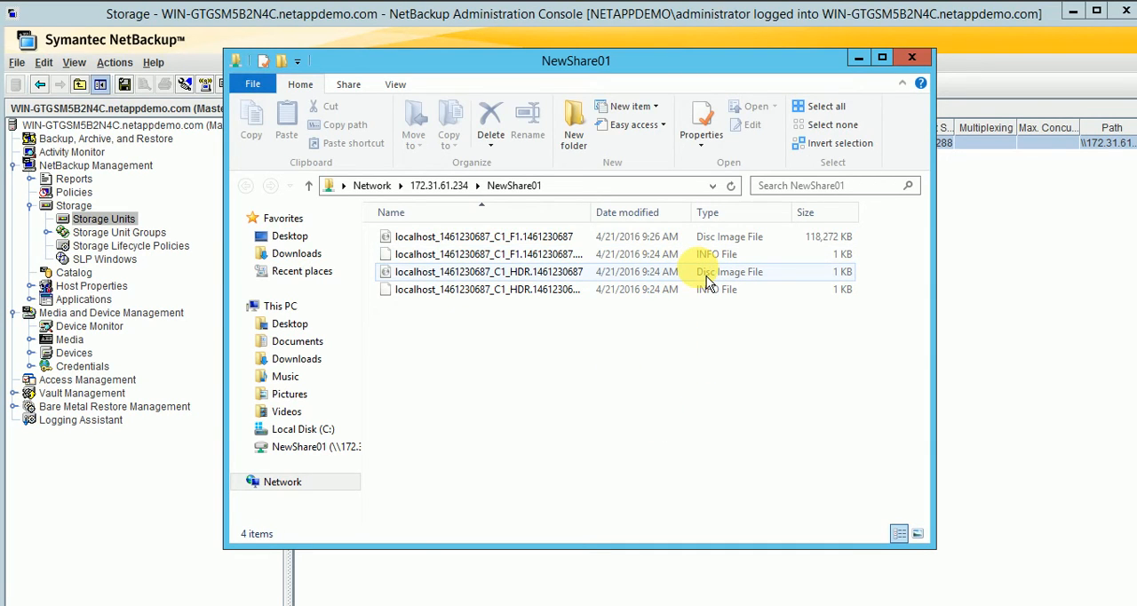
left_click(721, 238)
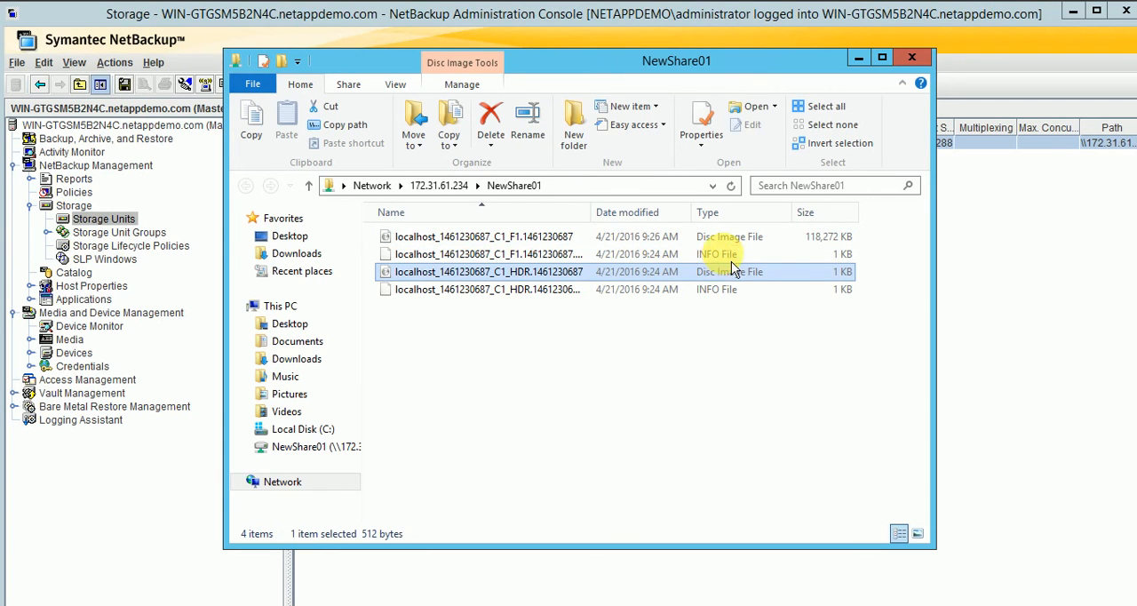
left_click(730, 255)
left_click(723, 291)
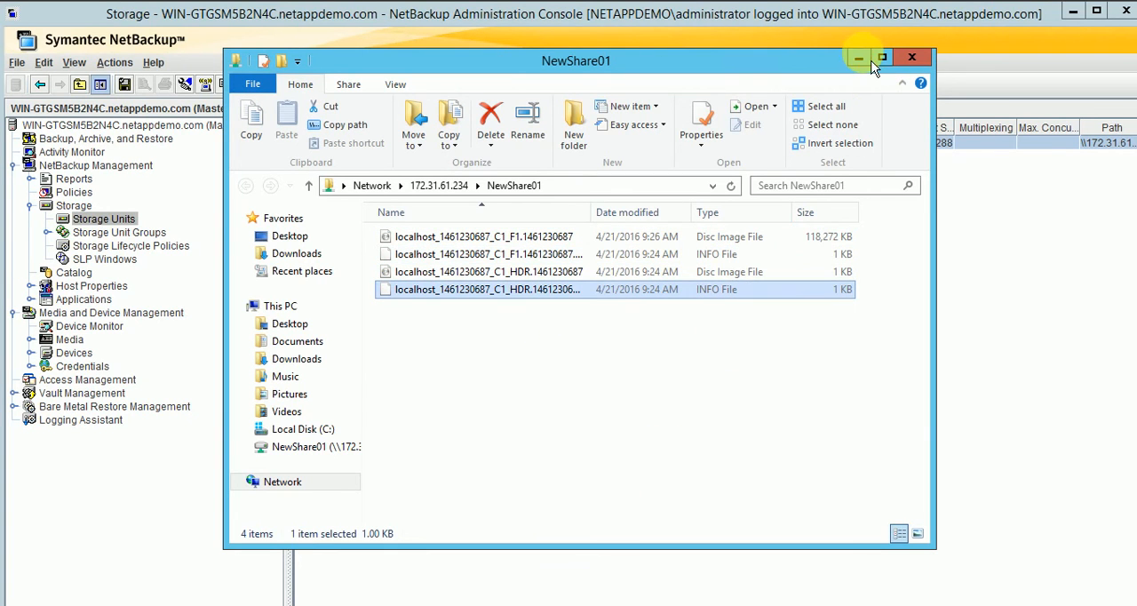
Leave the NewShare01 share window and return to the Activity Monitor's job list in the NetBackup Administration Console.
left_click(114, 109)
left_click(80, 152)
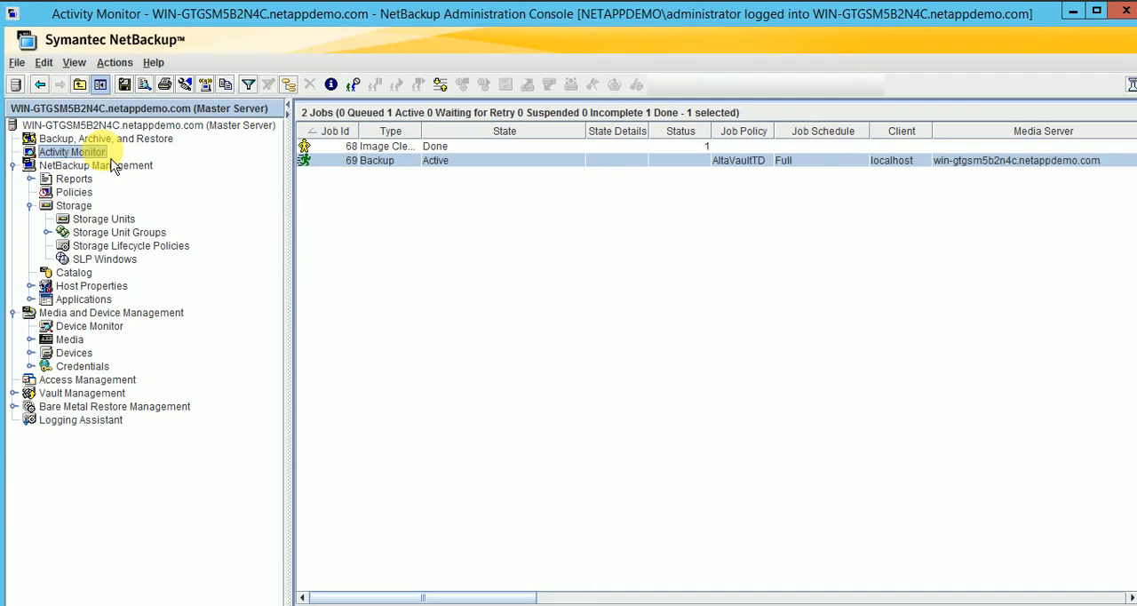
Open the job details of the active AltaVaultTD backup job and move the details window over the console.
left_click(520, 248)
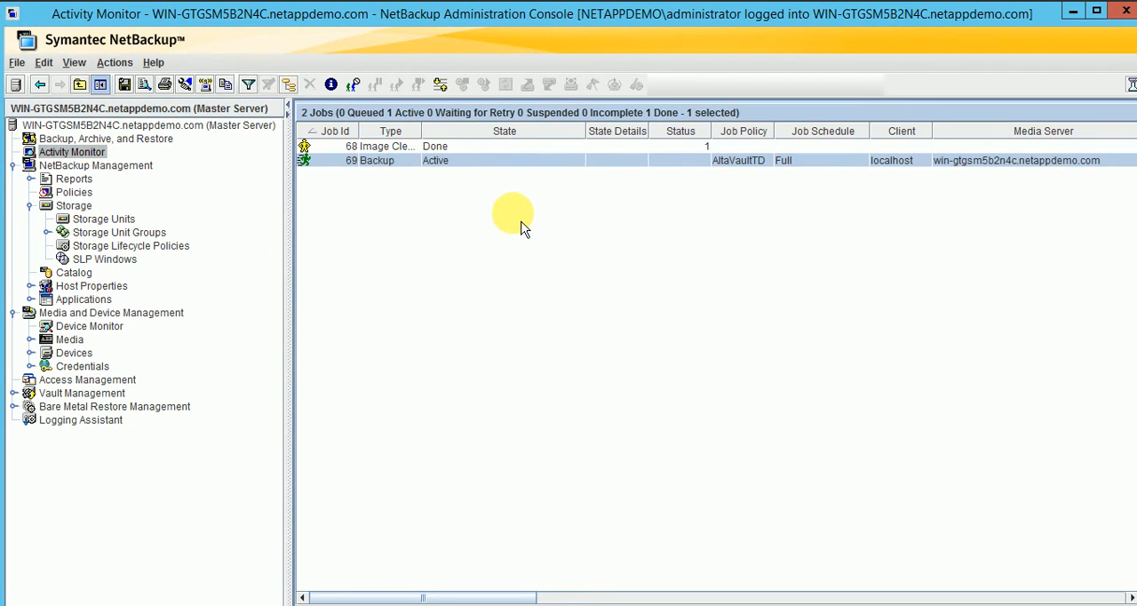
right_click(550, 274)
left_click(900, 310)
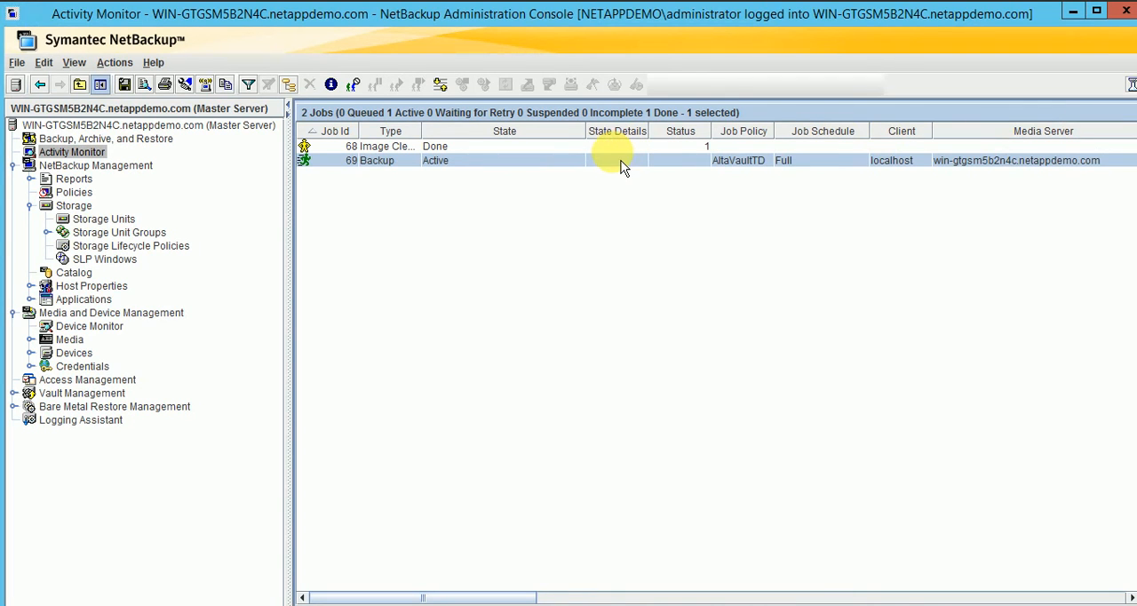
double_click(366, 165)
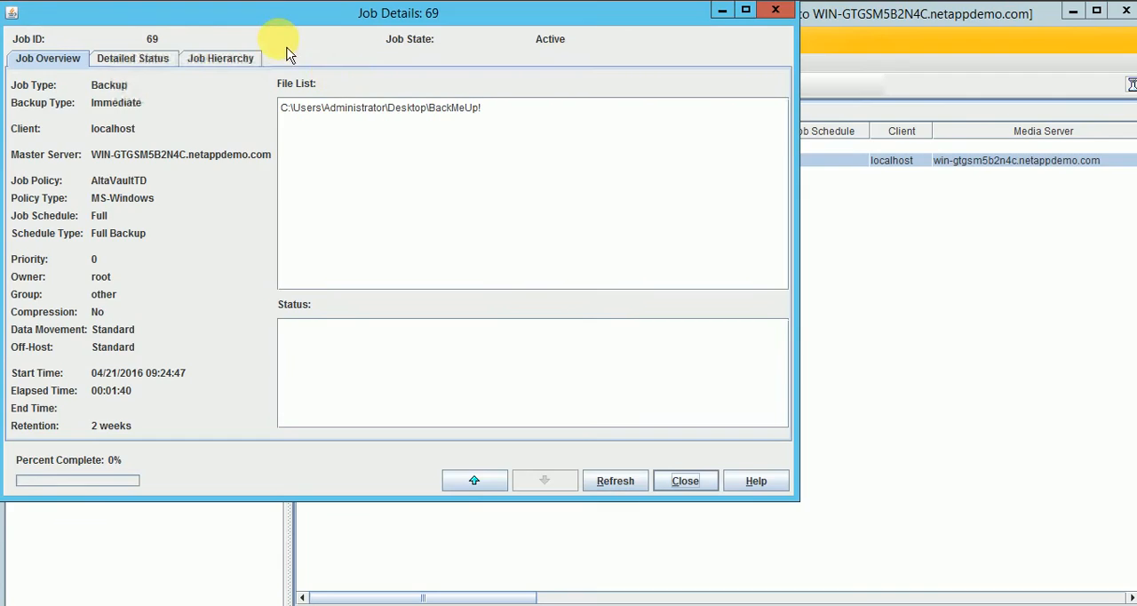
left_click_drag(266, 20, 622, 276)
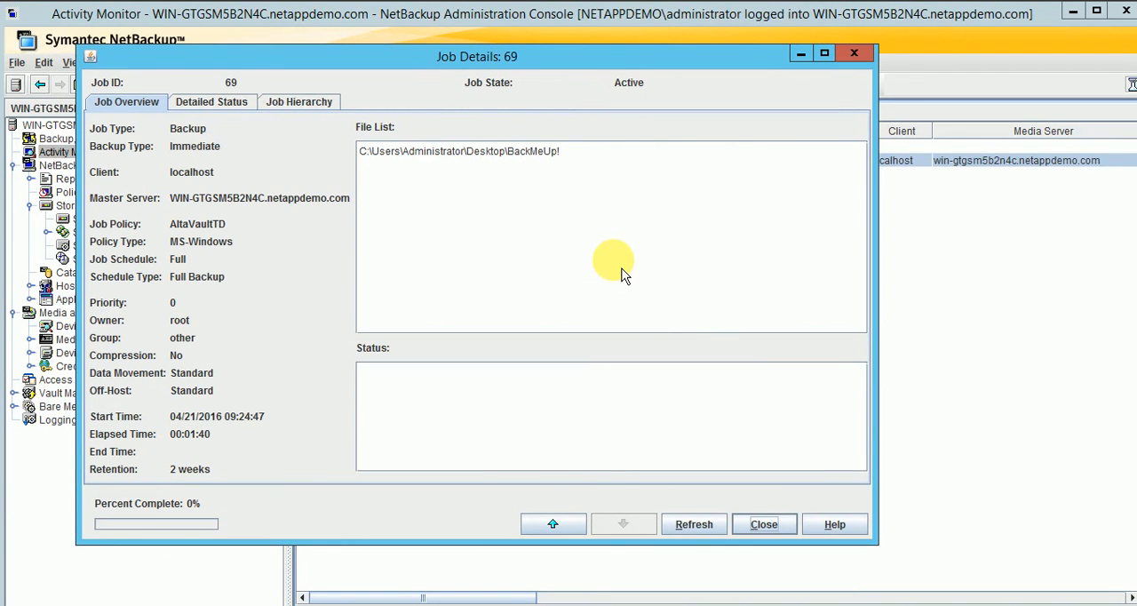
Review the backup job's detailed status log from start to the begin writing entry, and return to the job overview.
left_click(233, 104)
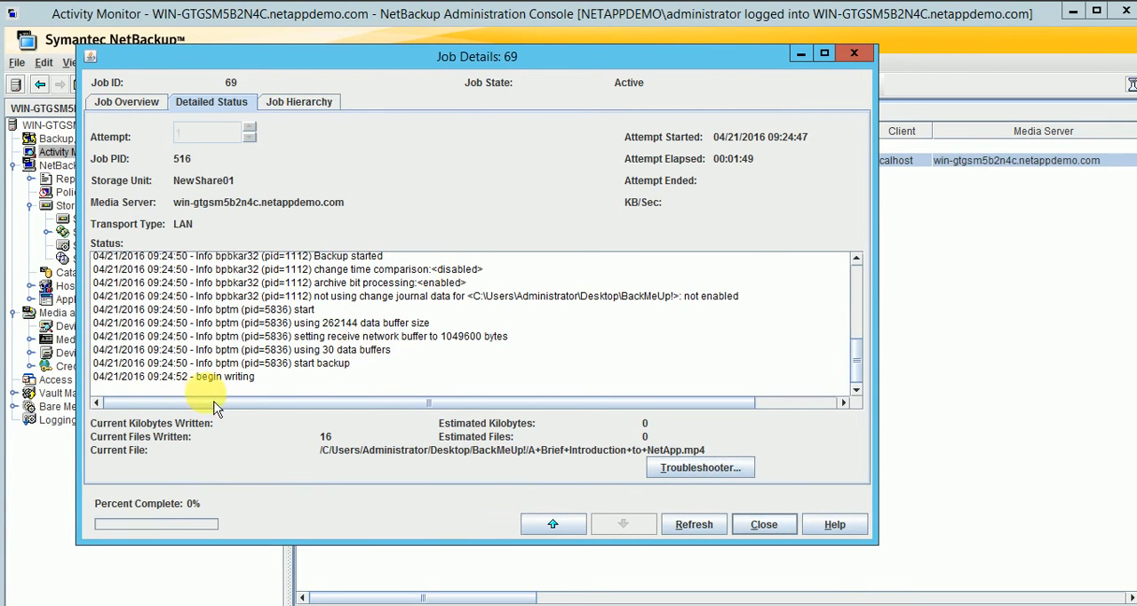
left_click_drag(256, 377, 221, 398)
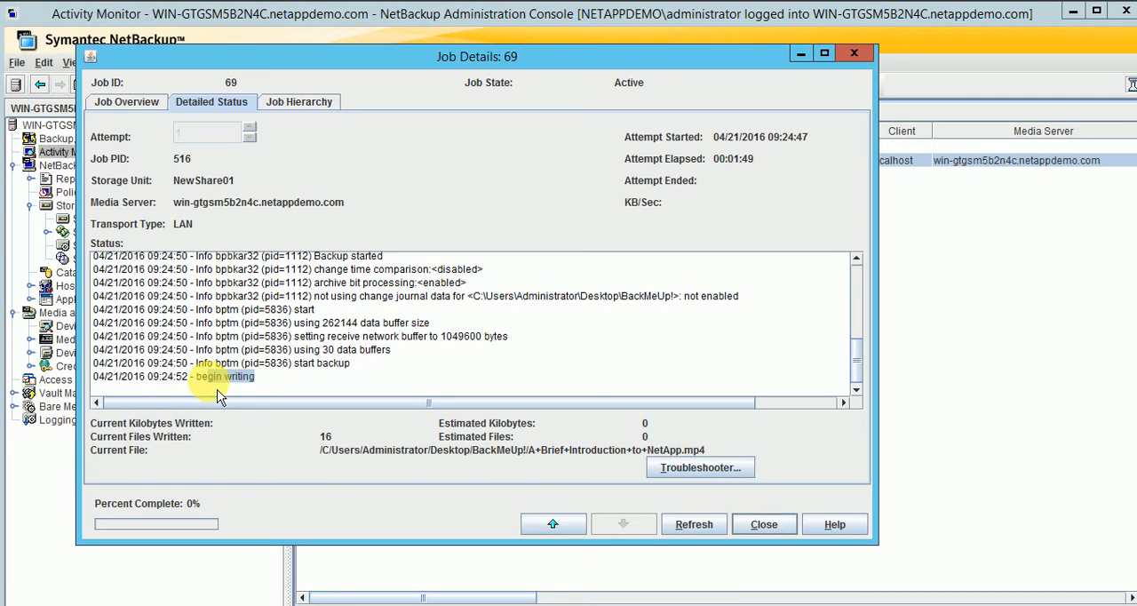
left_click(199, 391)
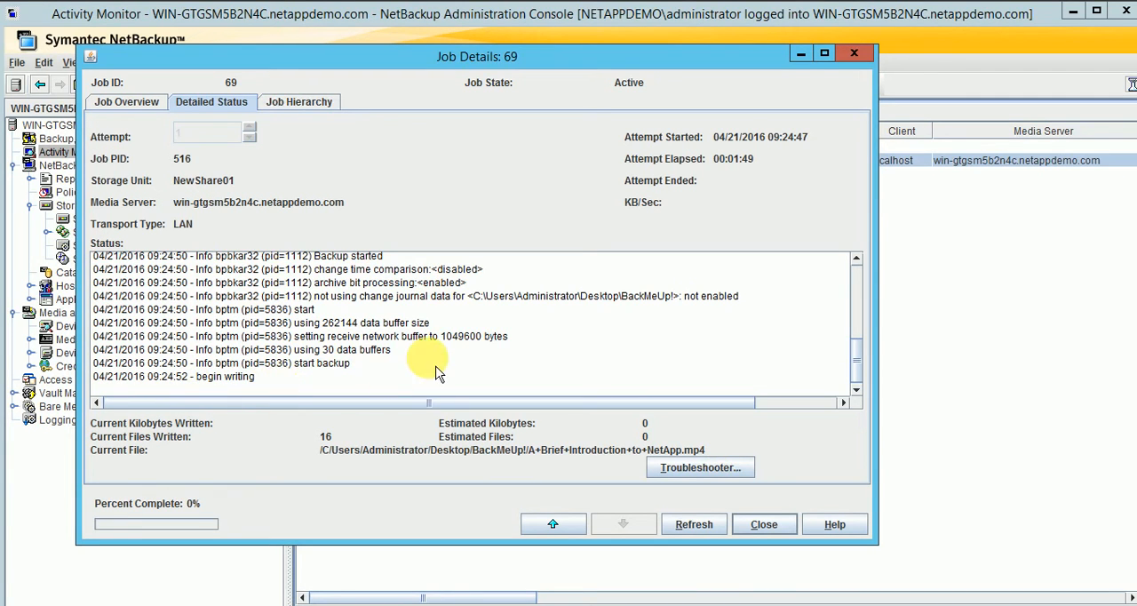
scroll(435, 373, "up", 8)
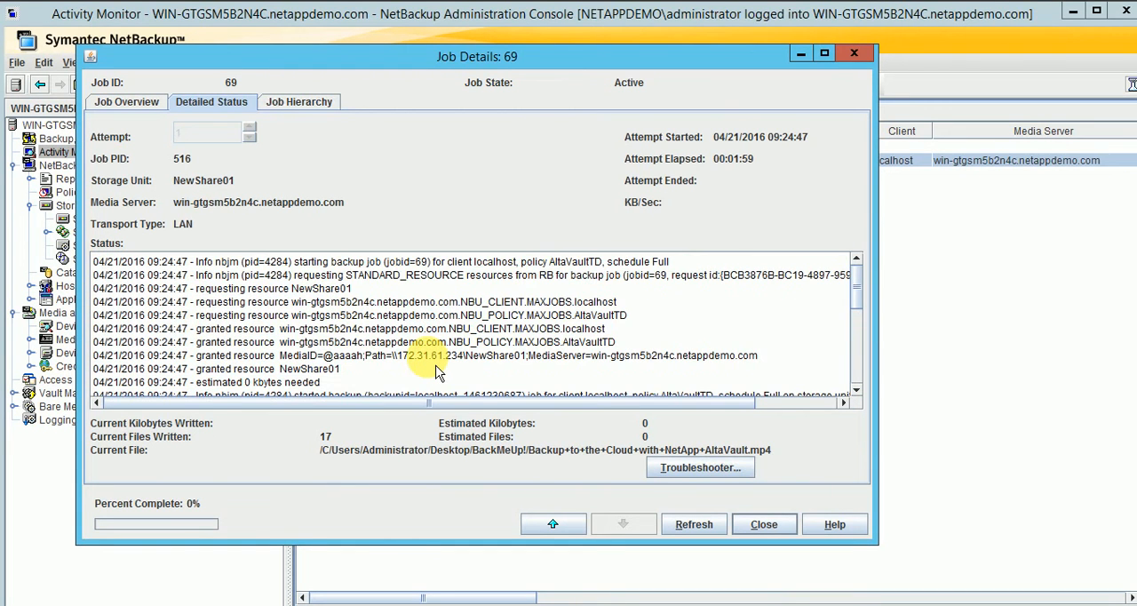
scroll(435, 373, "down", 8)
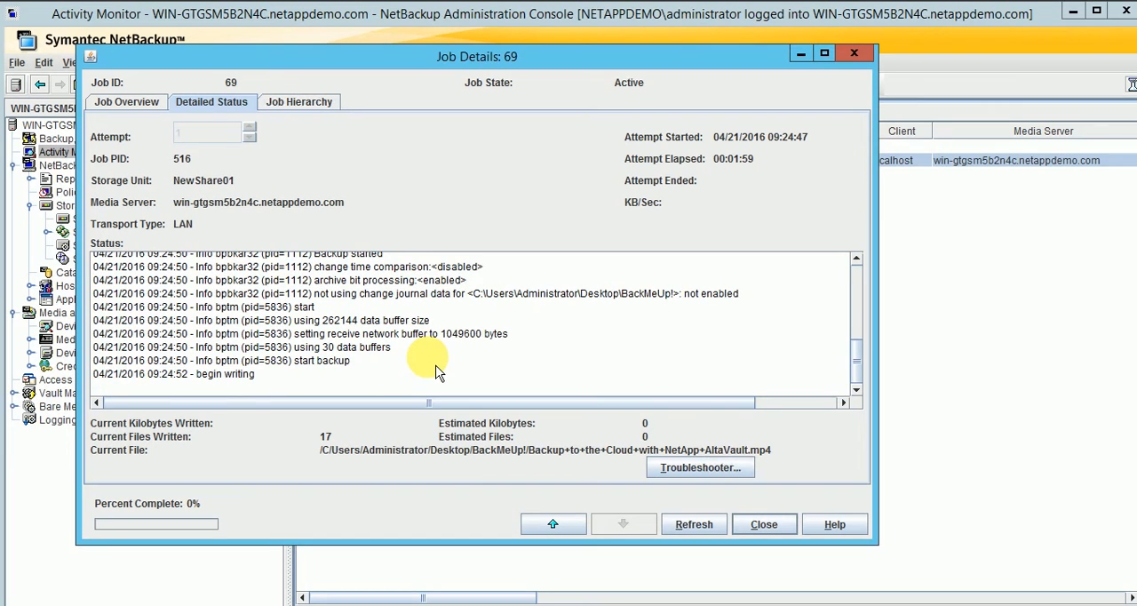
left_click(142, 105)
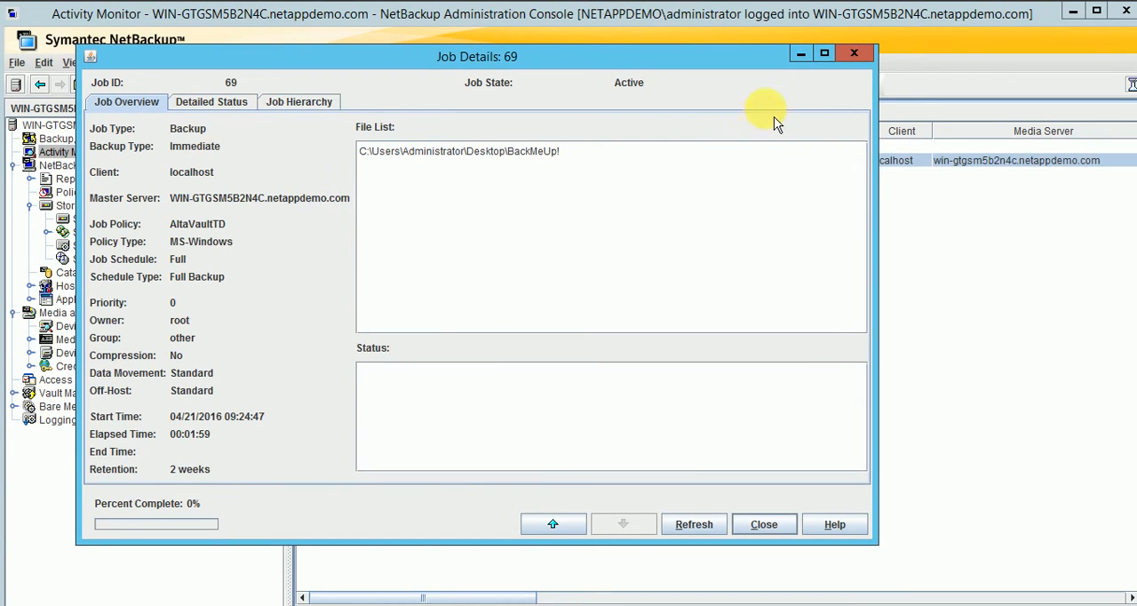
Close the job details, bring up the NewShare01 share window to check the backup files, and close it.
left_click(853, 54)
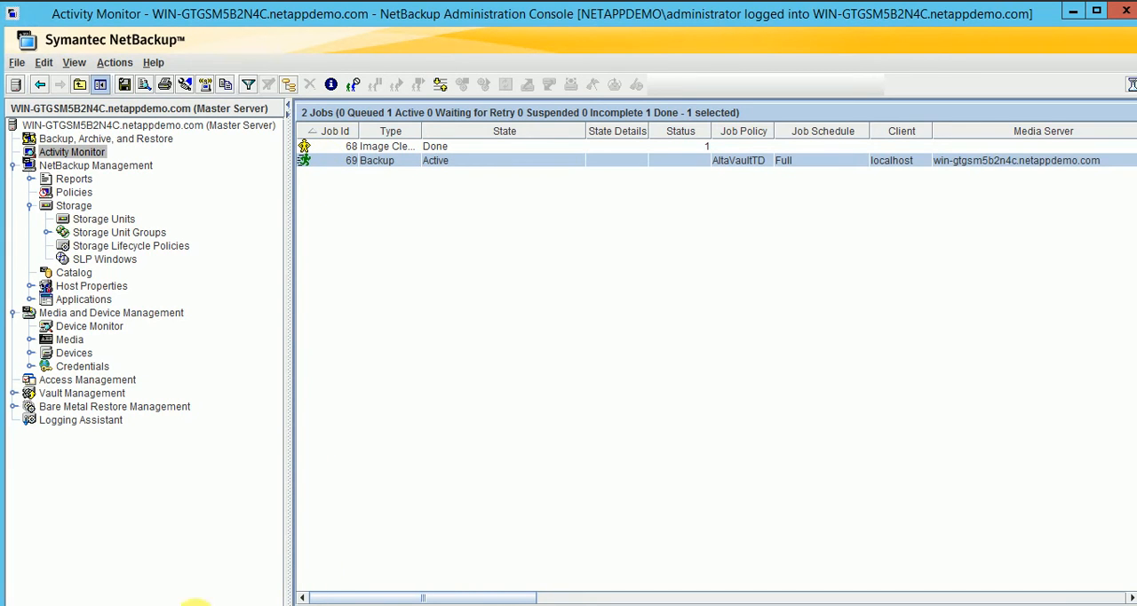
left_click(197, 605)
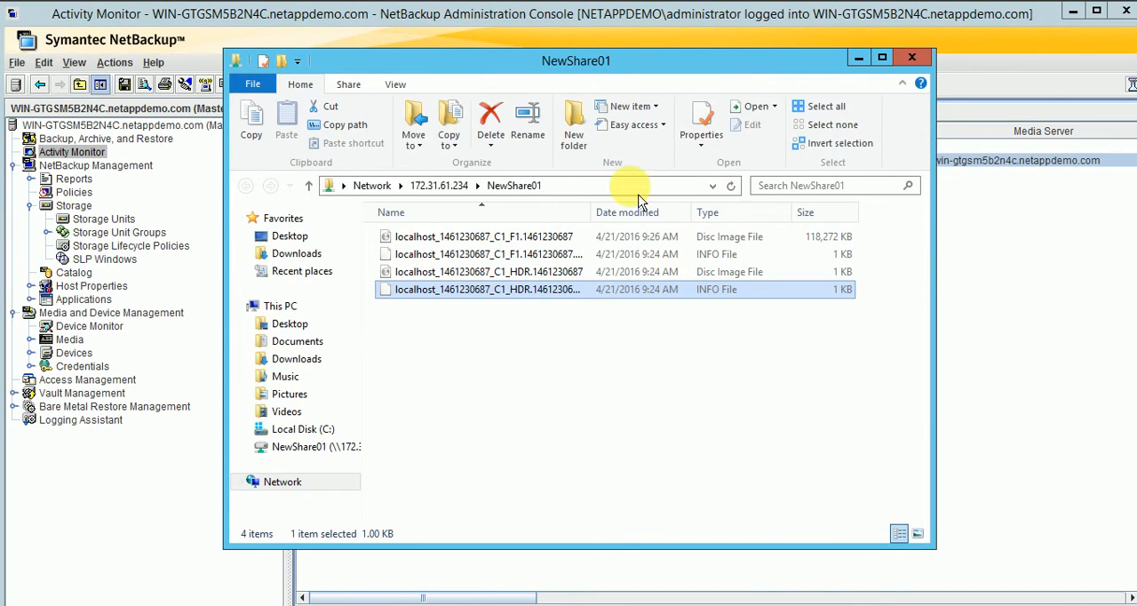
left_click(912, 60)
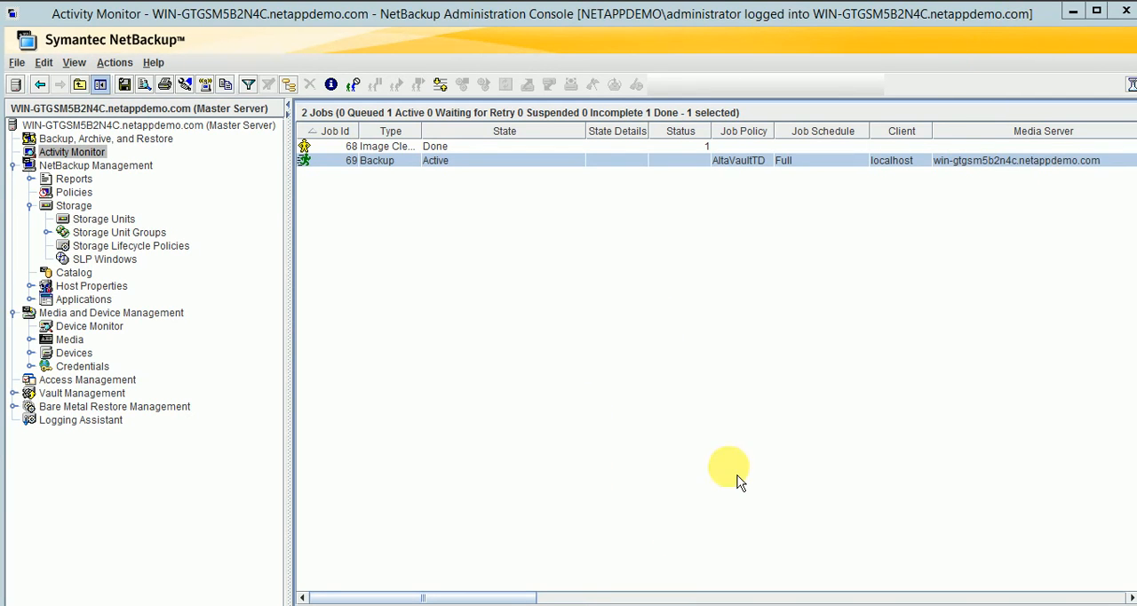
Switch to the AltaVault web console in the browser, accept the license agreement, and sign in as admin with the account password.
left_click(215, 605)
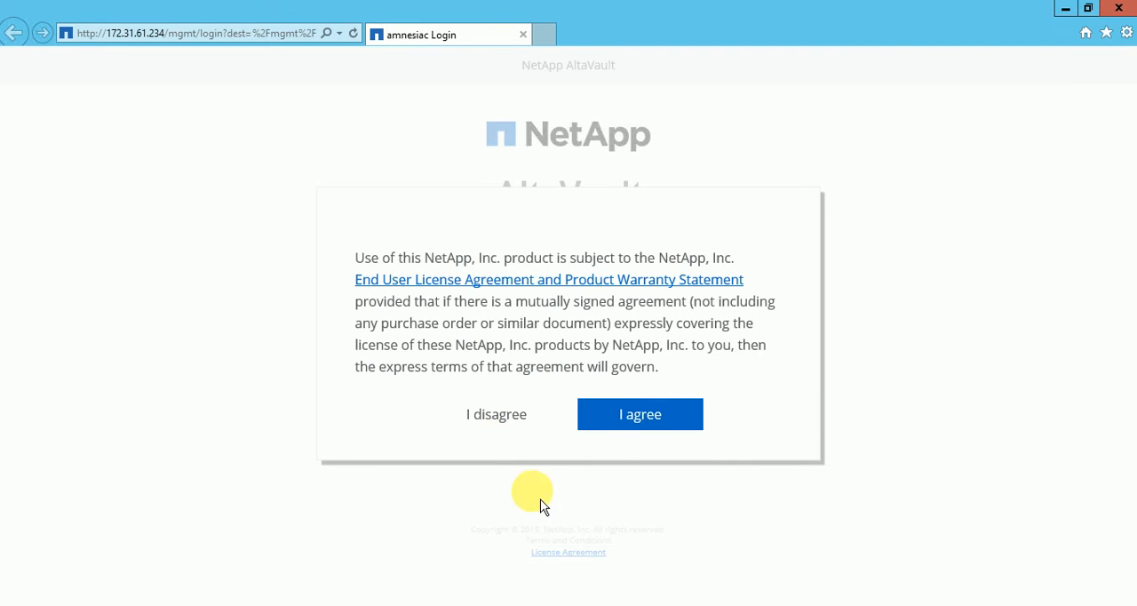
left_click(641, 425)
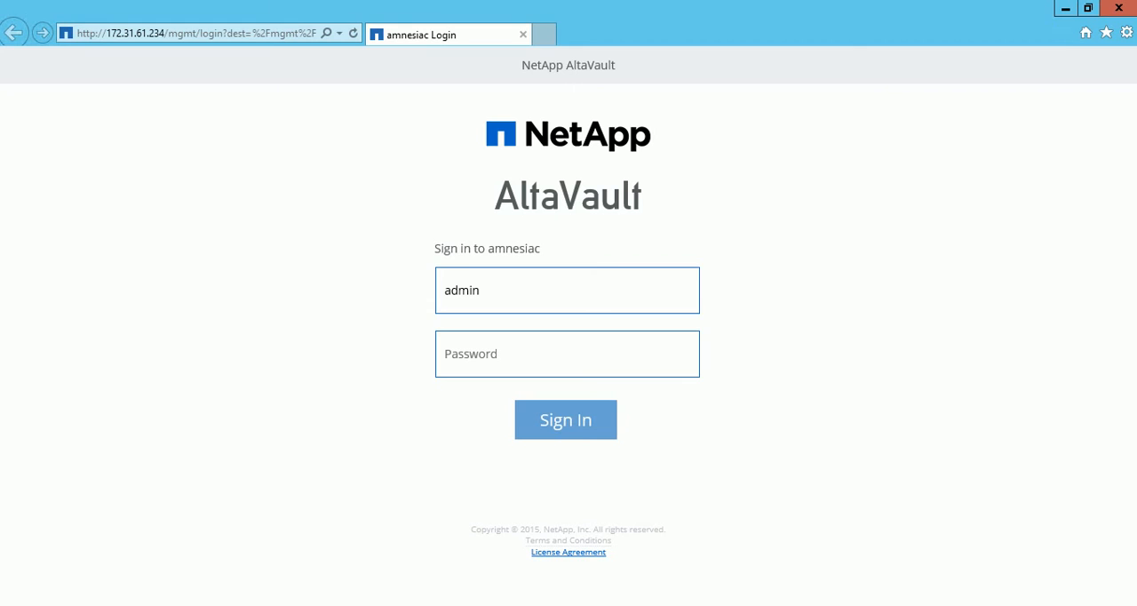
left_click(495, 358)
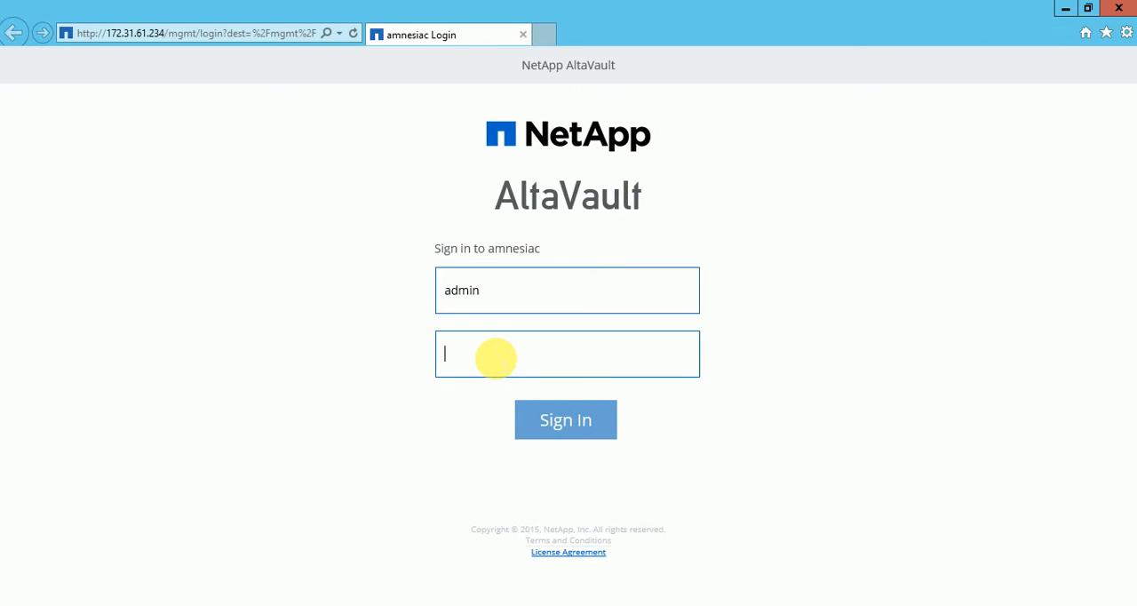
type("password12")
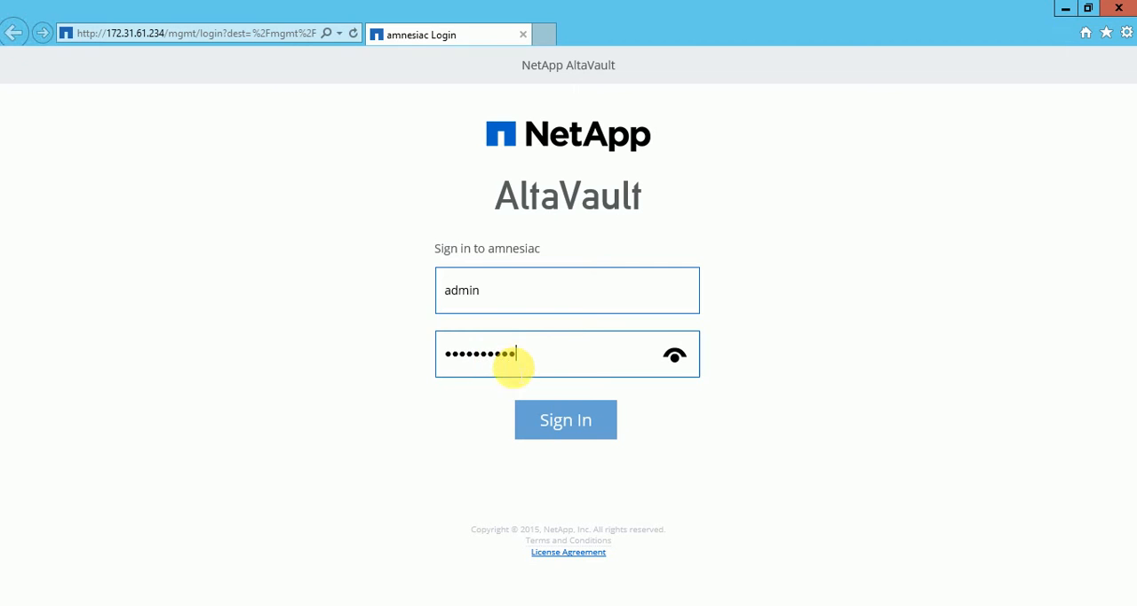
left_click(573, 442)
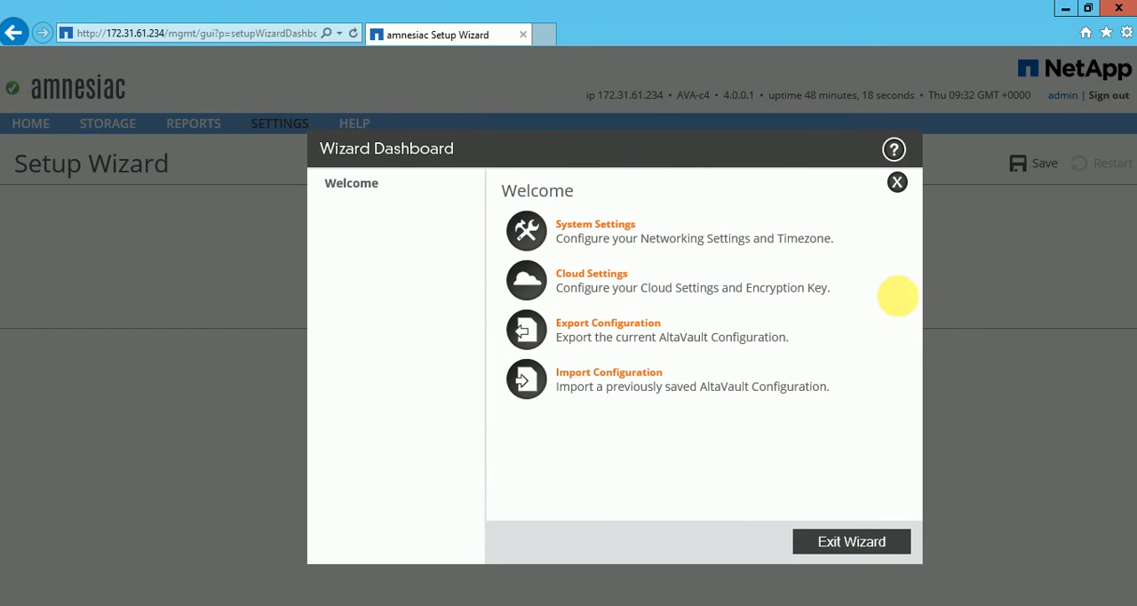
Exit the setup wizard and check the Optimization Service status on the AltaVault Home page.
left_click(860, 554)
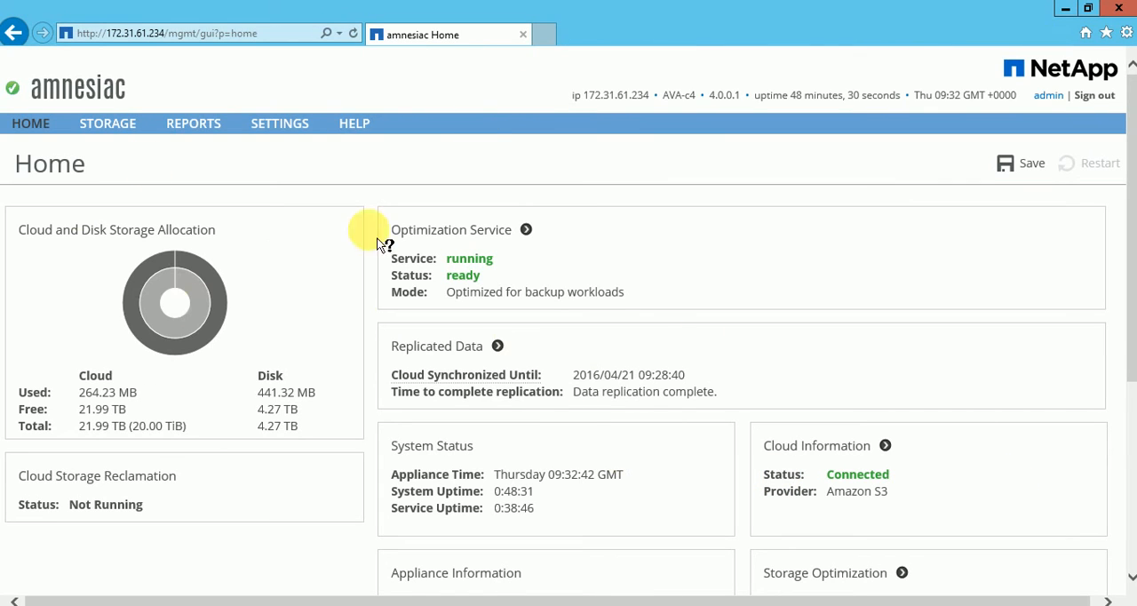
left_click(452, 261)
left_click_drag(450, 258, 477, 261)
left_click(510, 267)
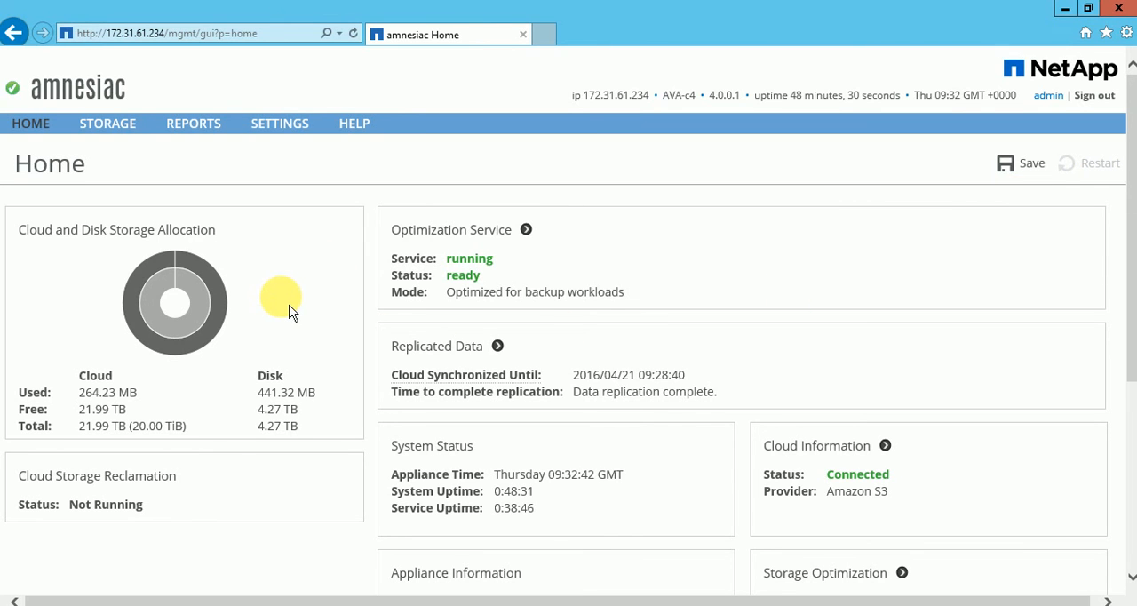
Examine the Appliance Information on the Home page, including the appliance name, model and platform.
scroll(312, 330, "down", 3)
scroll(459, 329, "down", 1)
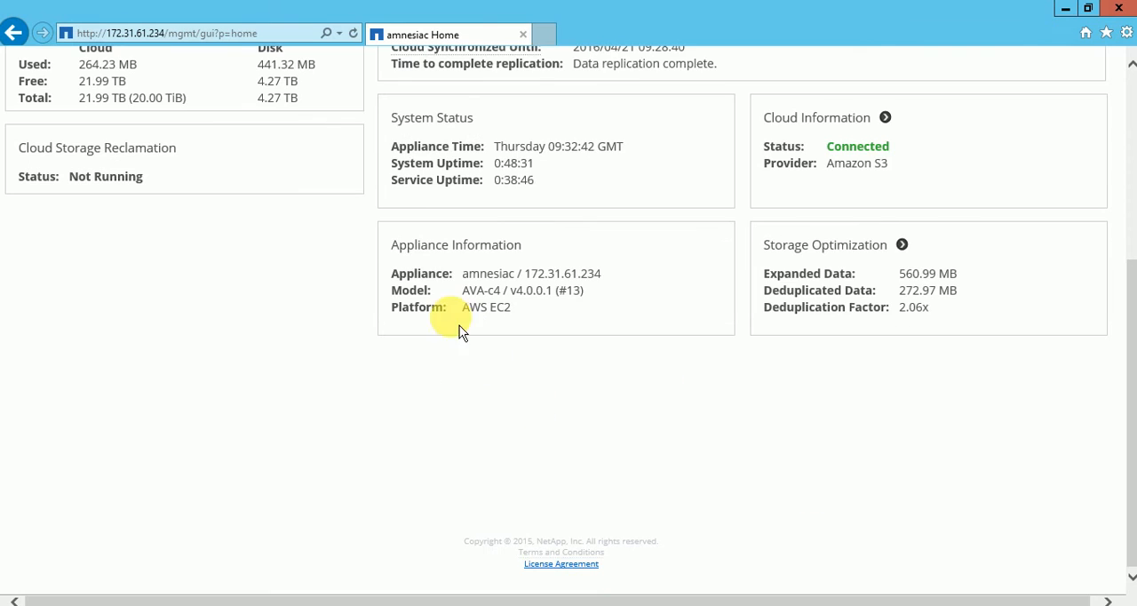
scroll(489, 325, "up", 2)
left_click_drag(466, 414, 561, 444)
left_click(629, 453)
left_click_drag(464, 456, 535, 457)
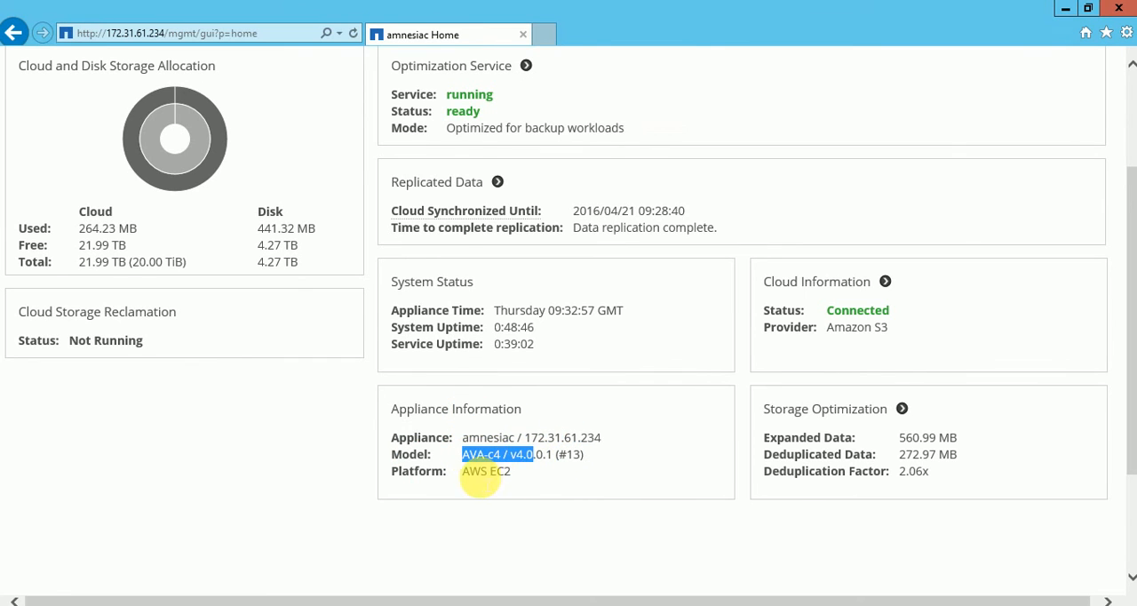
left_click_drag(464, 473, 549, 480)
left_click(552, 484)
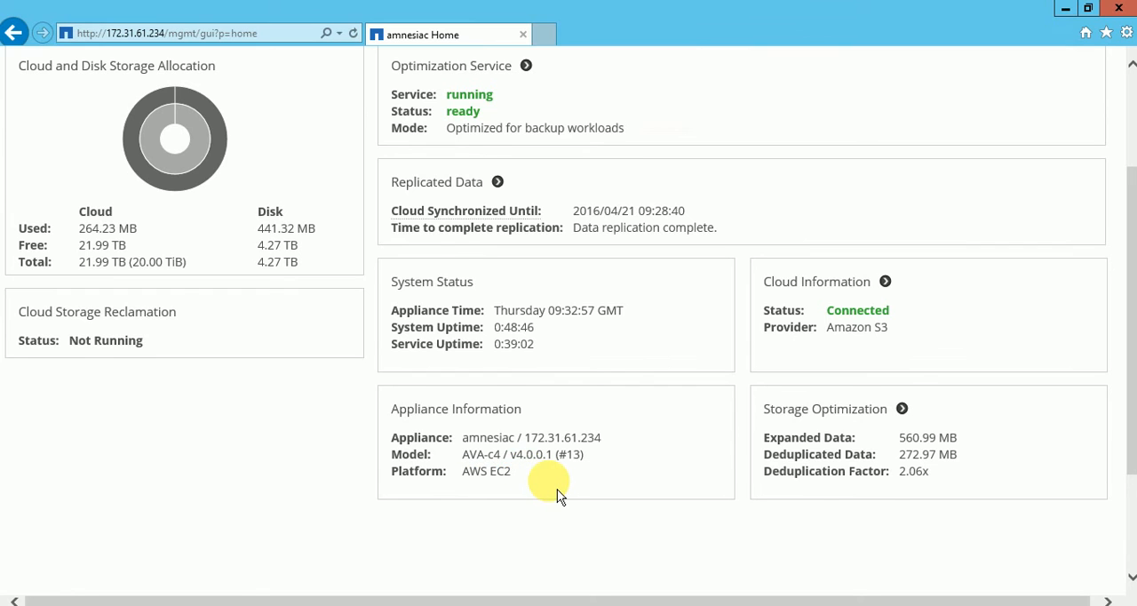
Examine the expanded data, deduplicated data and deduplication factor in the Storage Optimization summary.
scroll(557, 496, "up", 2)
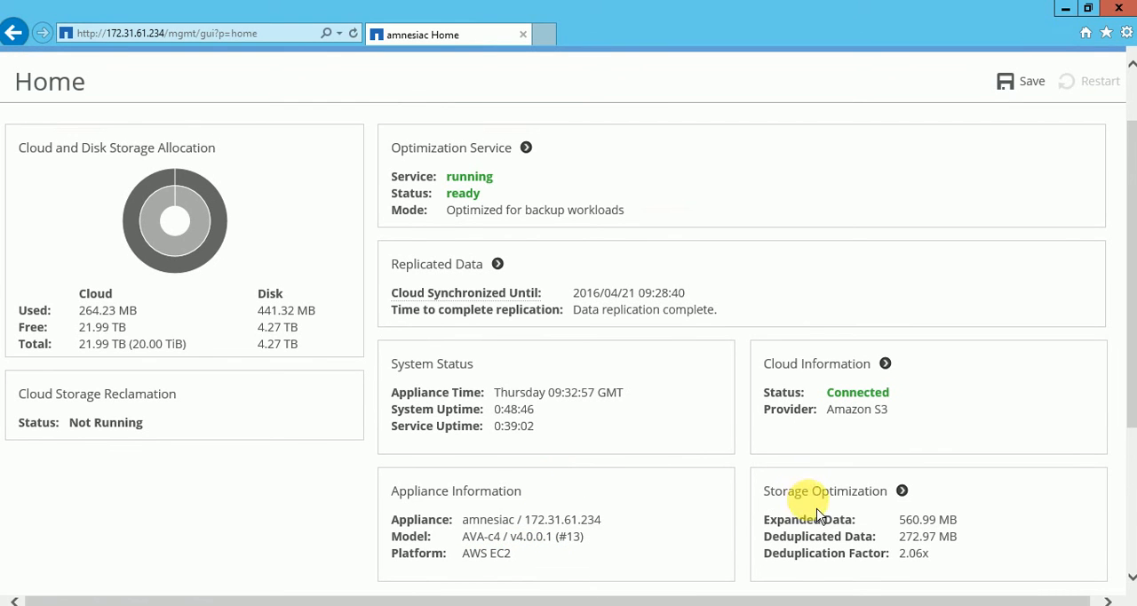
left_click_drag(762, 519, 934, 567)
left_click(940, 569)
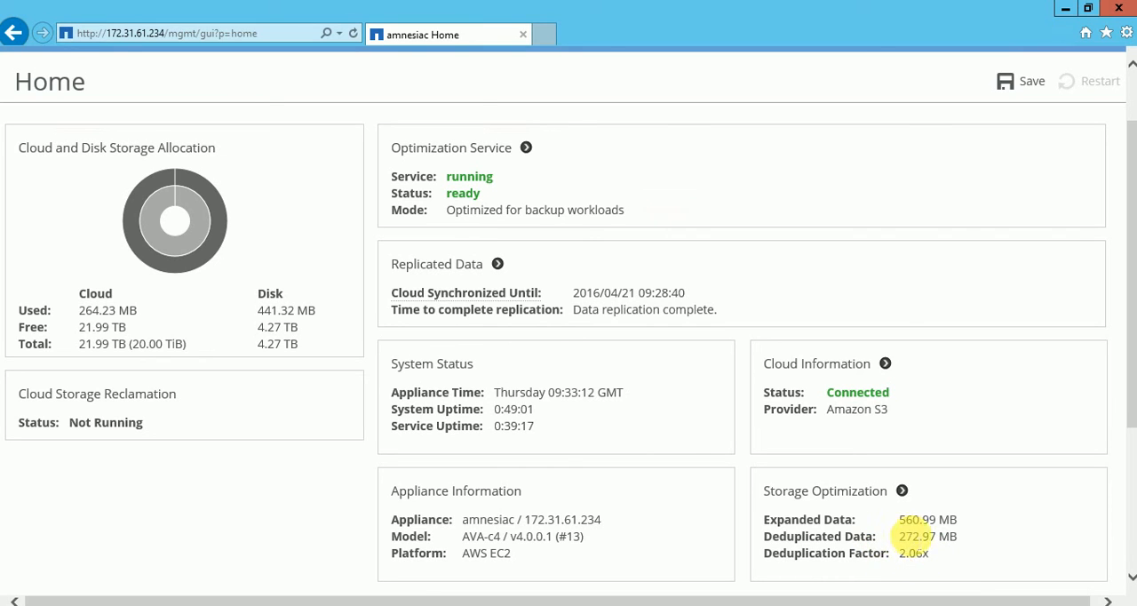
left_click_drag(899, 519, 971, 519)
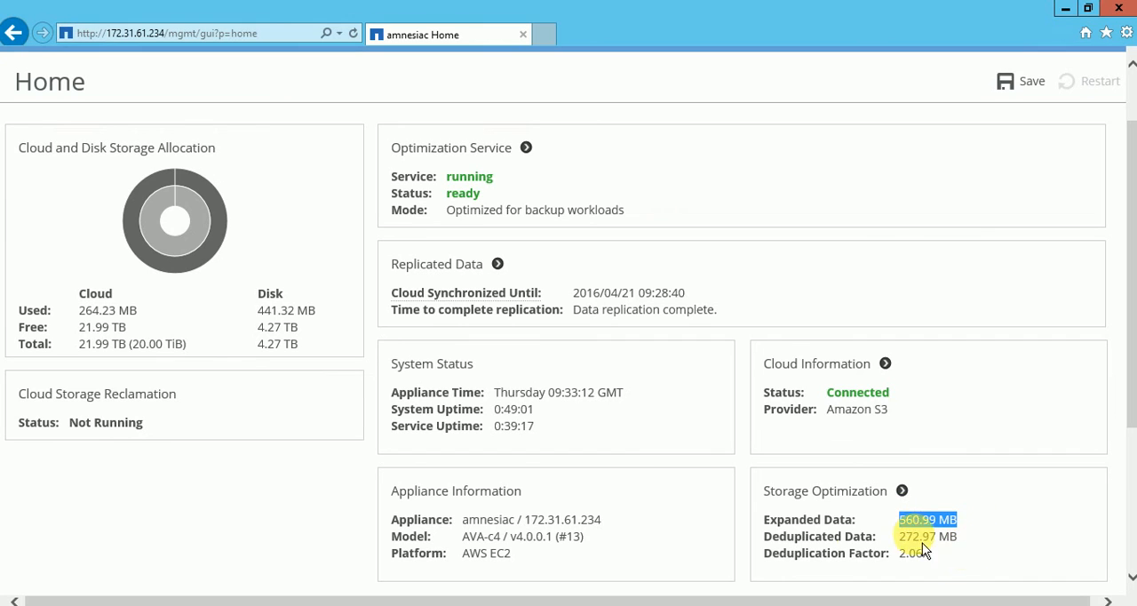
left_click_drag(900, 520, 941, 567)
left_click(973, 555)
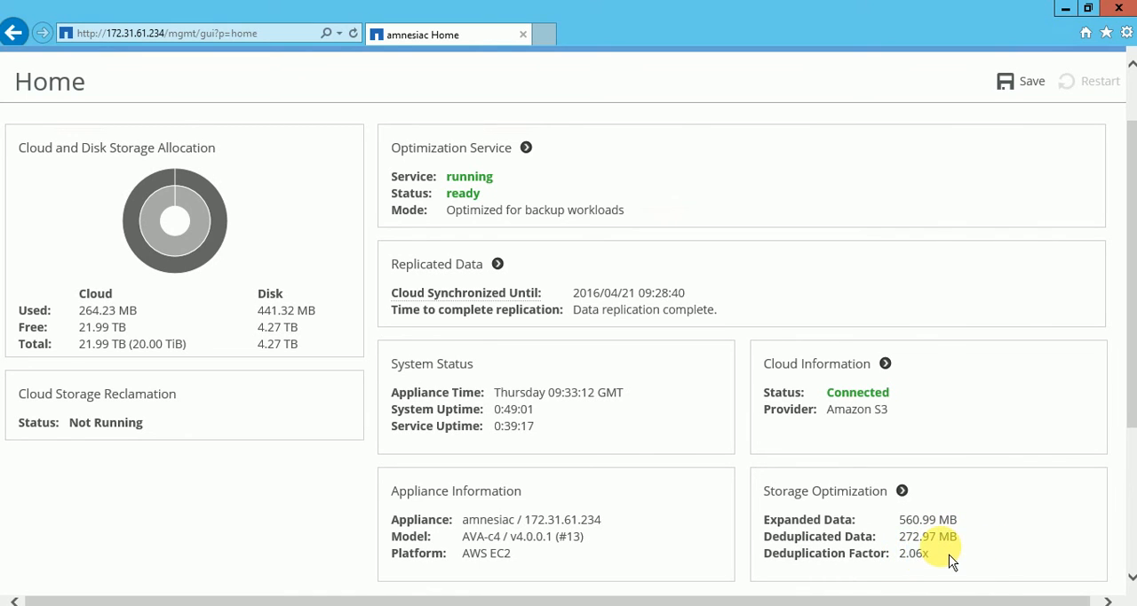
Open the full Storage Optimization report, look over its data and deduplication factor graphs, and return to the Home page.
left_click(903, 491)
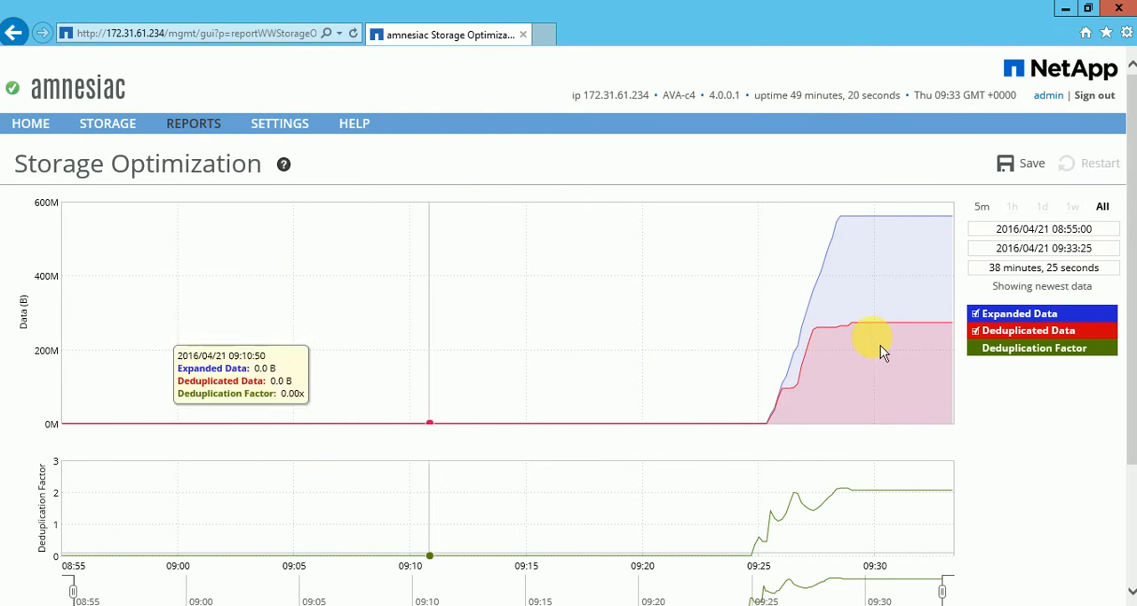
scroll(876, 347, "down", 2)
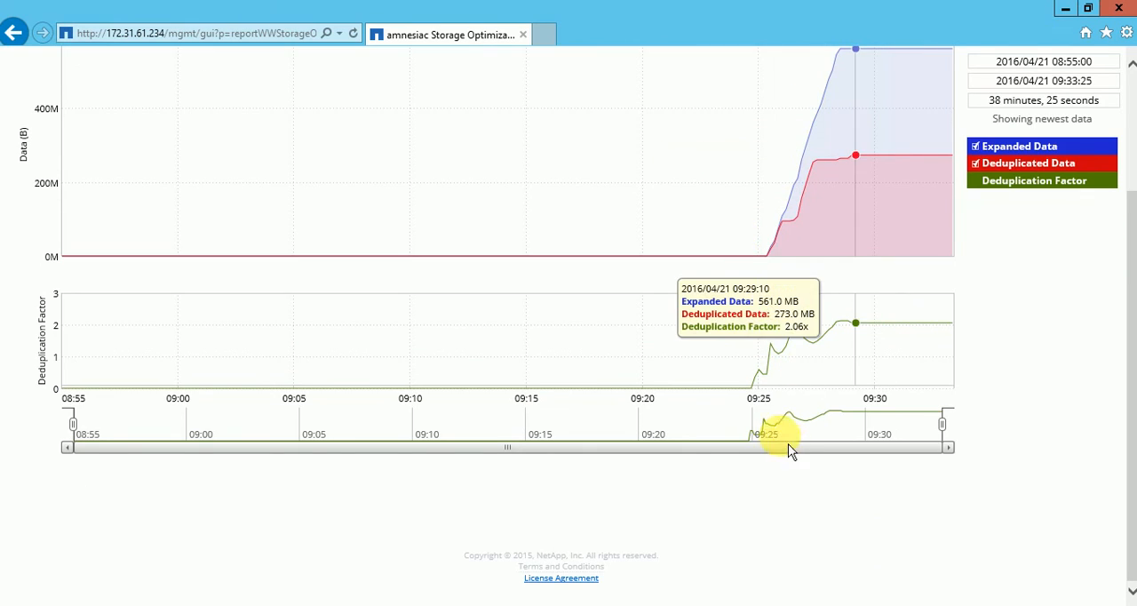
scroll(1070, 453, "up", 2)
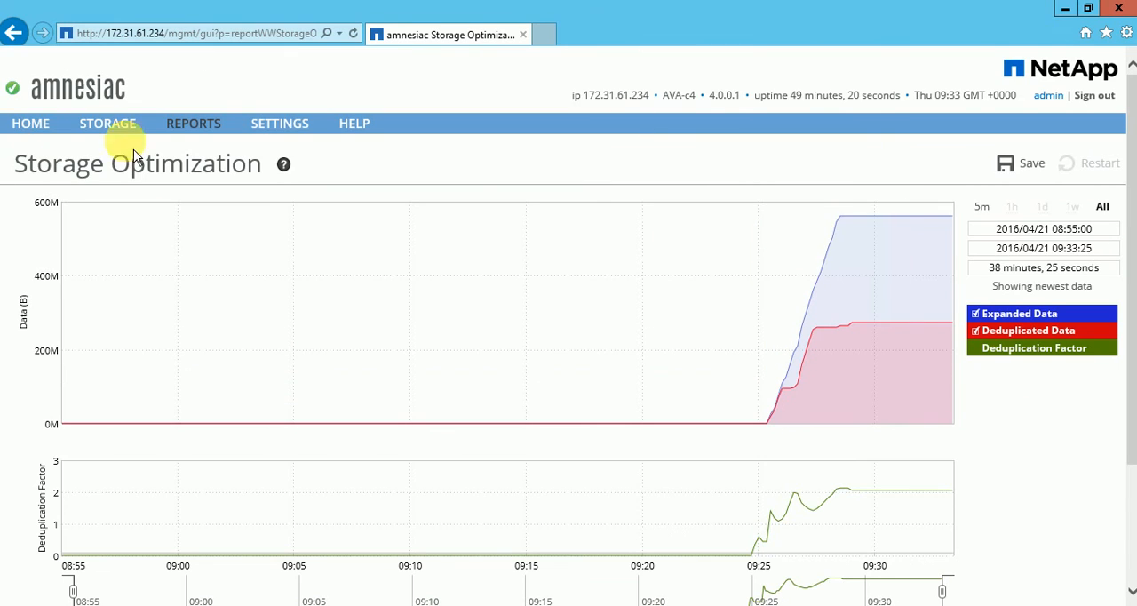
left_click(27, 41)
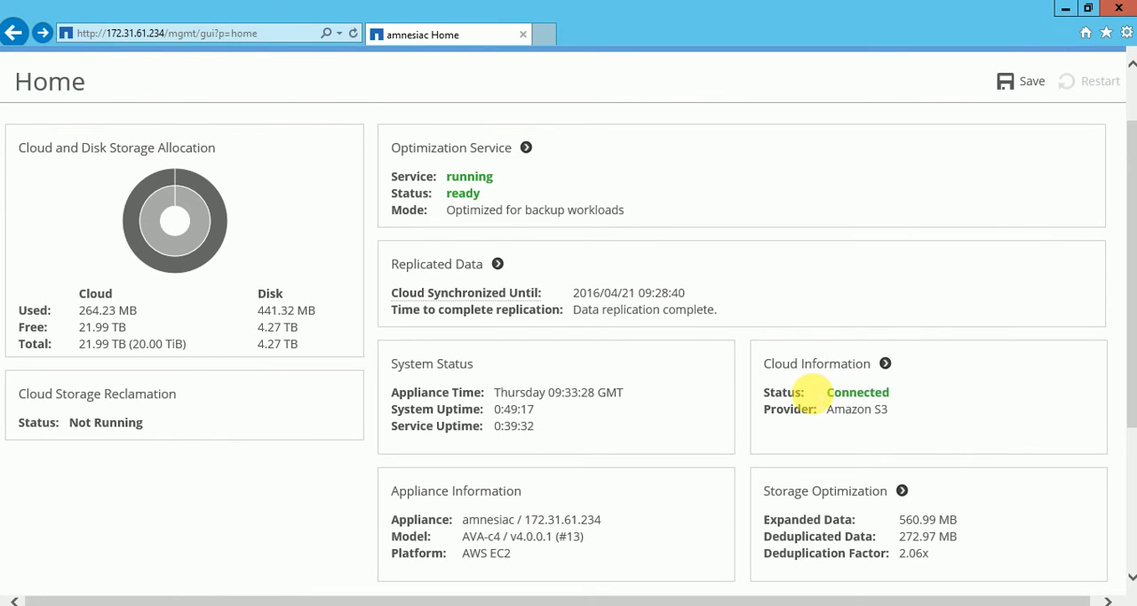
Check the cloud provider on the Home page and review its Cloud Settings, including the access key, bucket, port and proxy fields.
double_click(851, 409)
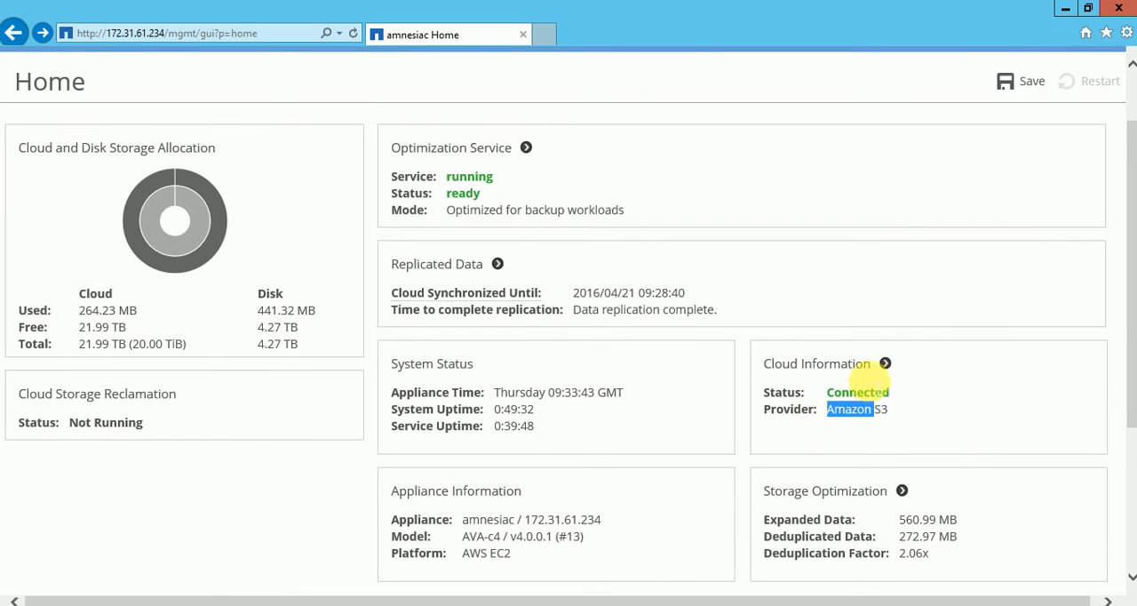
left_click(897, 377)
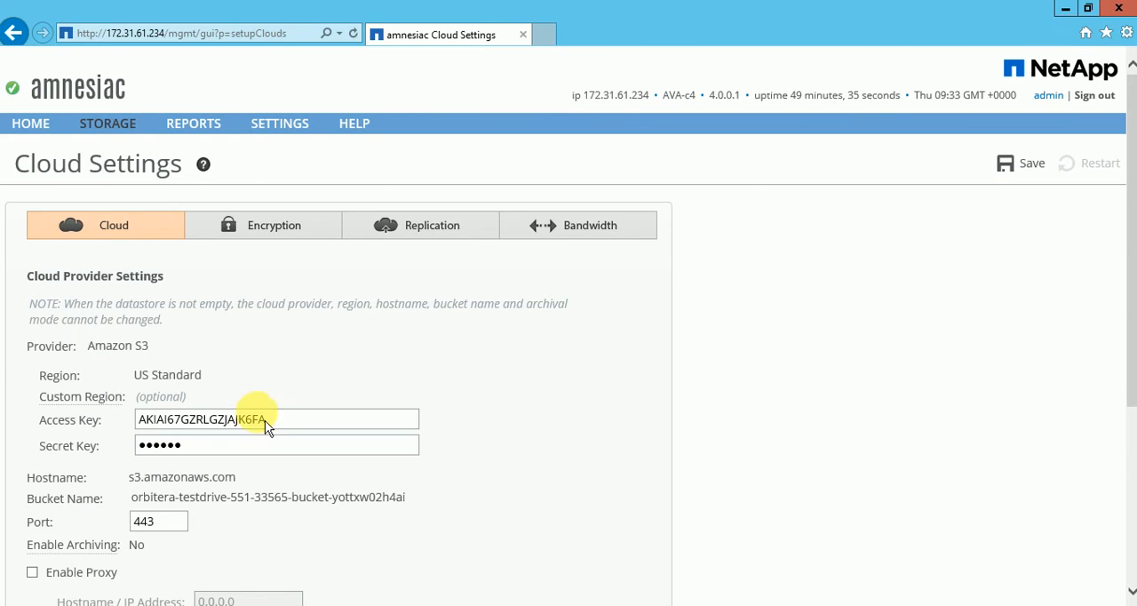
left_click_drag(267, 418, 140, 428)
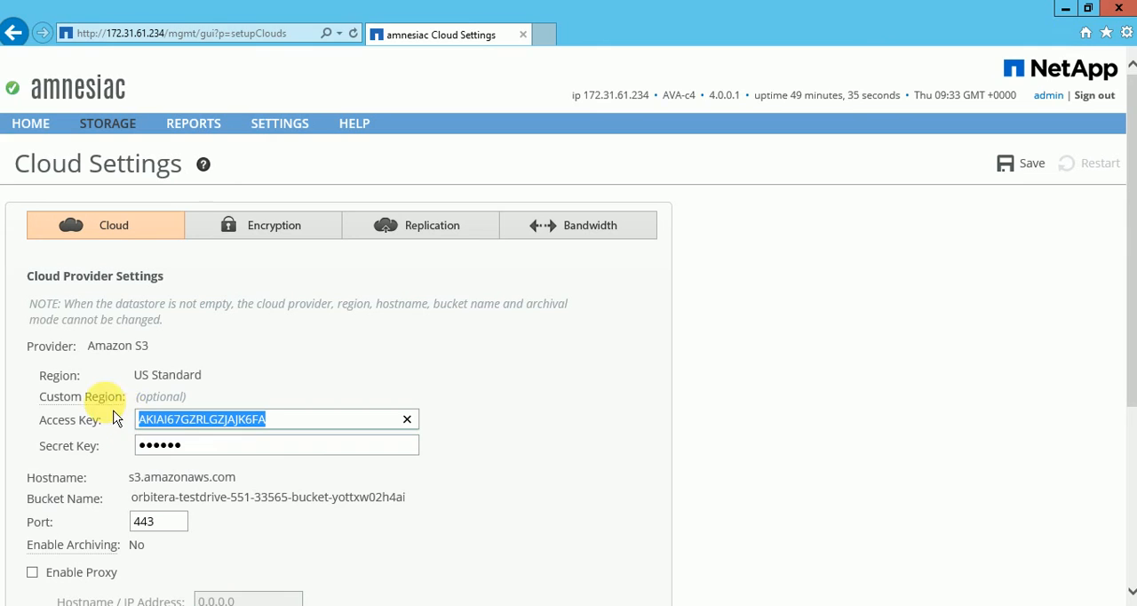
left_click(253, 530)
scroll(205, 540, "down", 1)
scroll(205, 539, "down", 1)
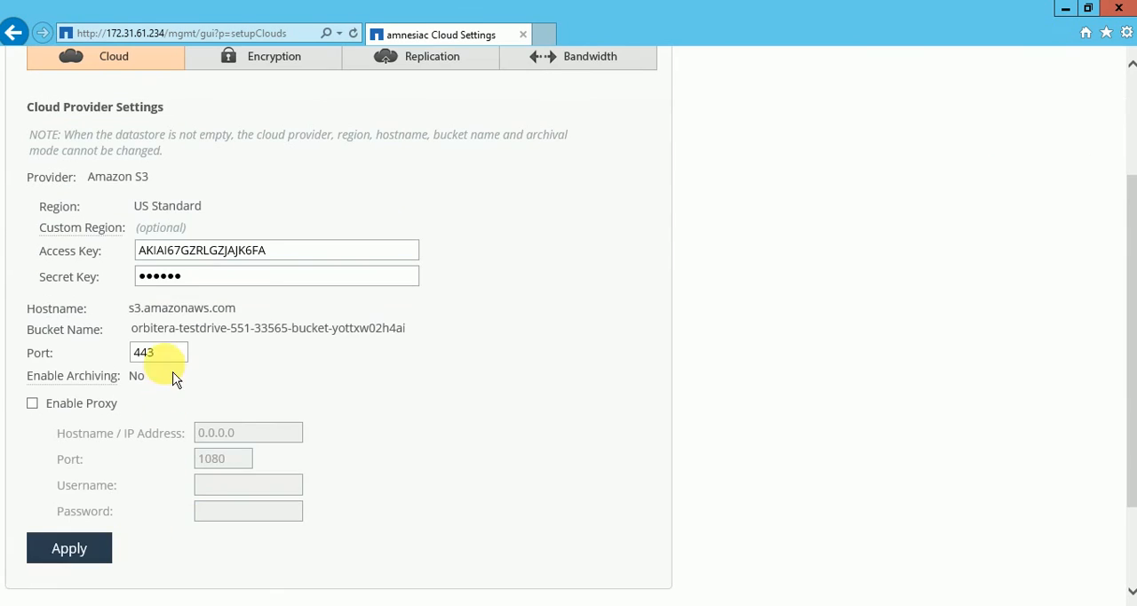
Check the port number in the Amazon S3 Cloud Provider Settings.
left_click_drag(160, 352, 119, 355)
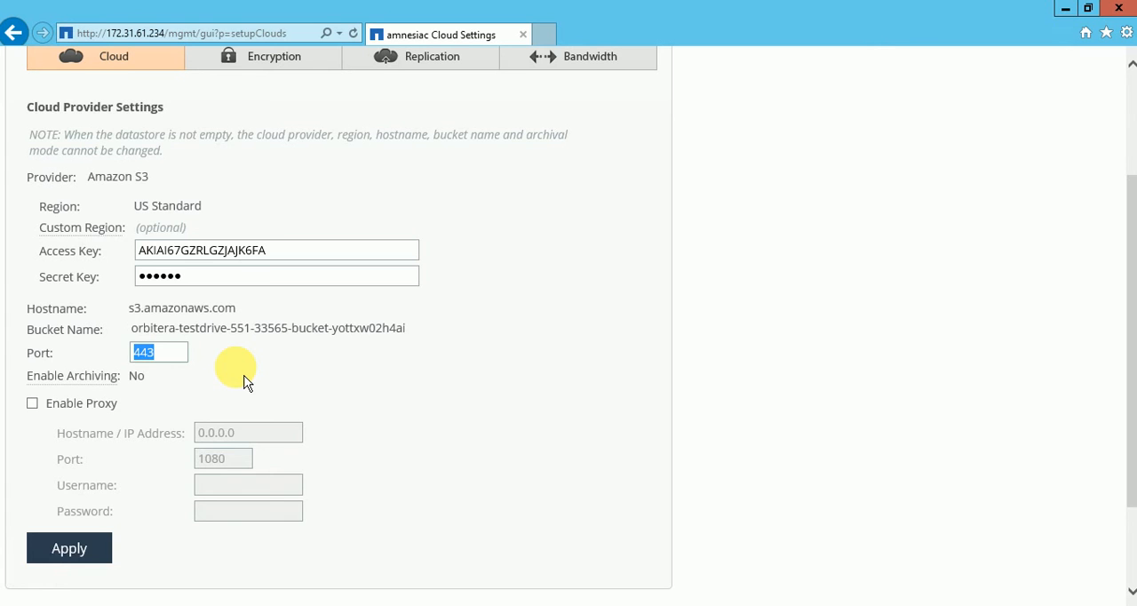
scroll(246, 382, "up", 1)
left_click(169, 439)
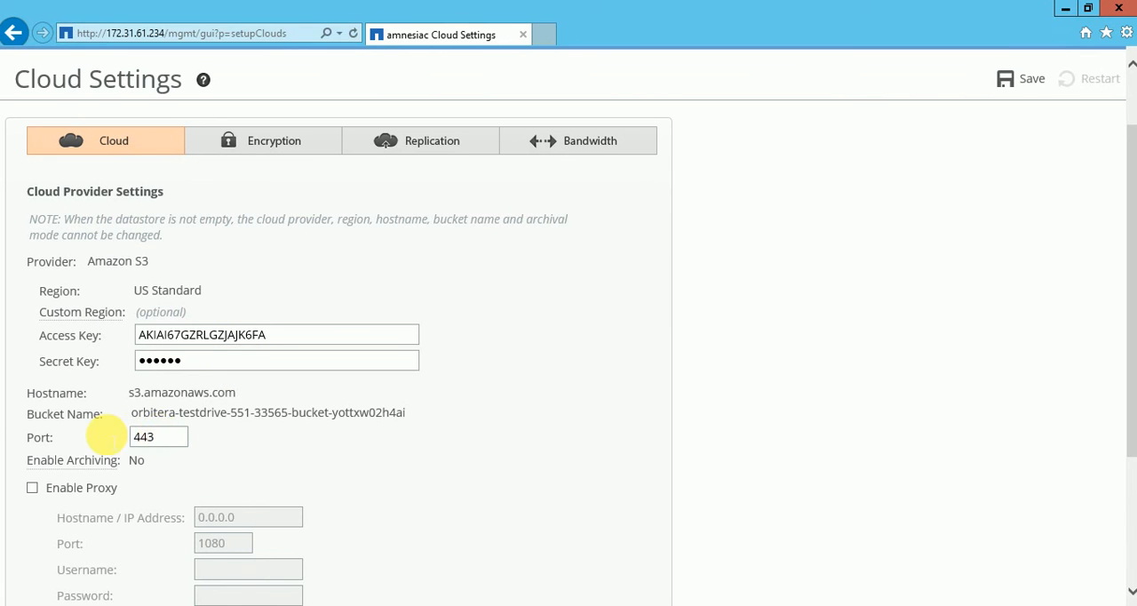
left_click_drag(156, 437, 111, 437)
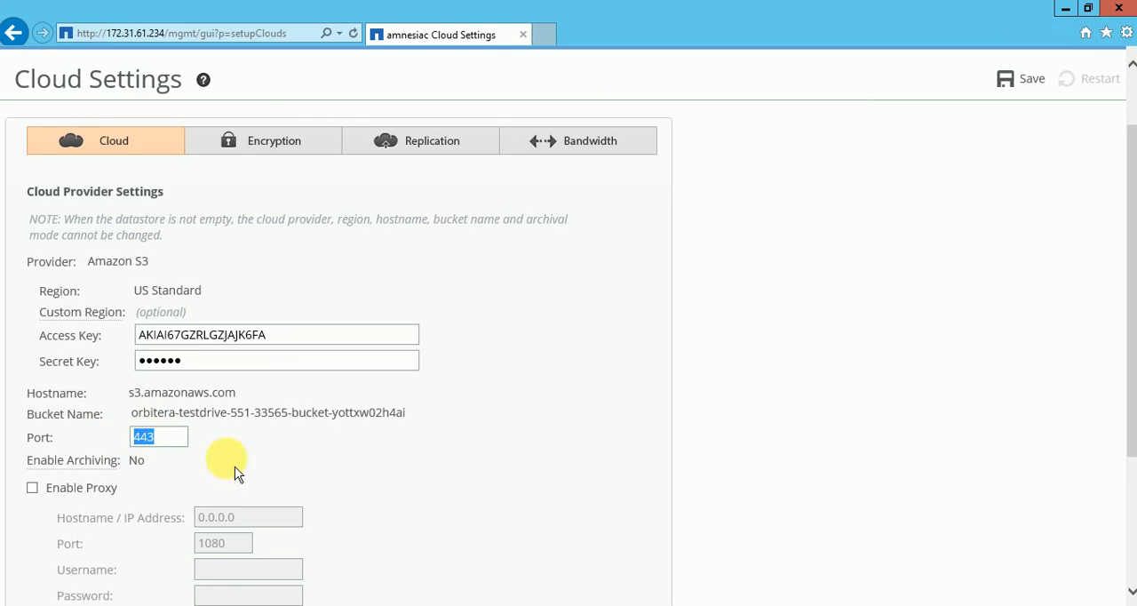
left_click(273, 474)
Review the Encryption, Replication and Bandwidth sections of the Cloud Settings.
left_click(289, 150)
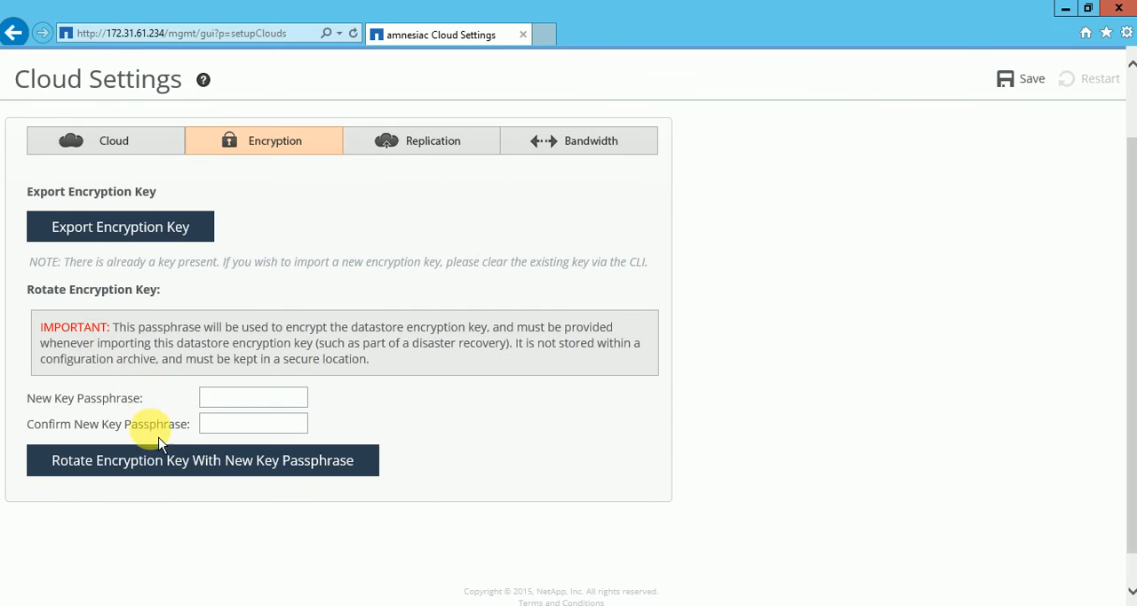
left_click(214, 423)
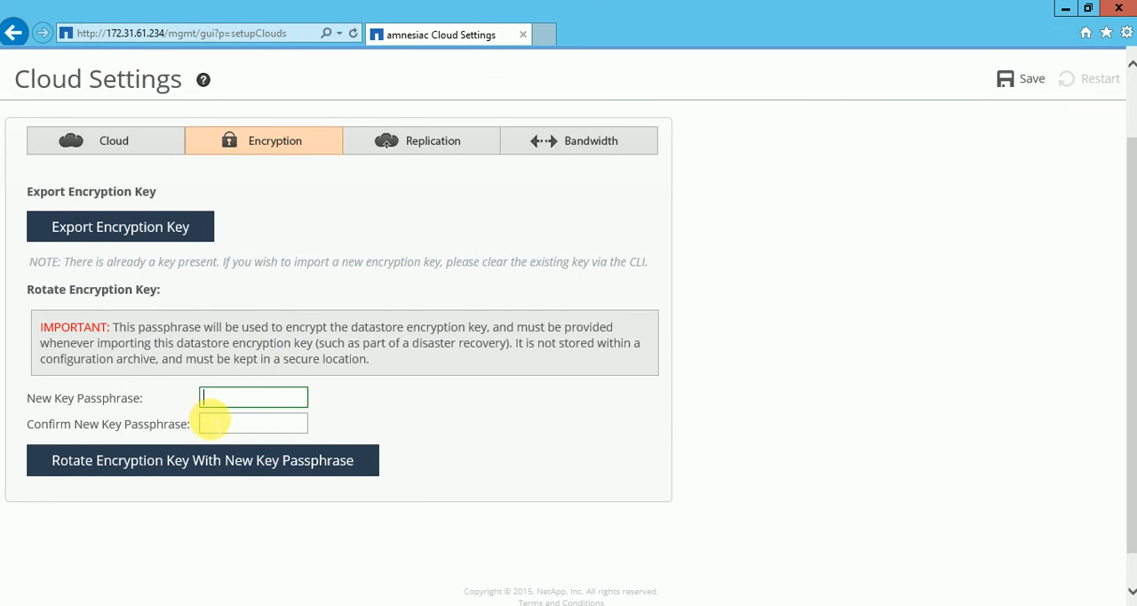
left_click(440, 153)
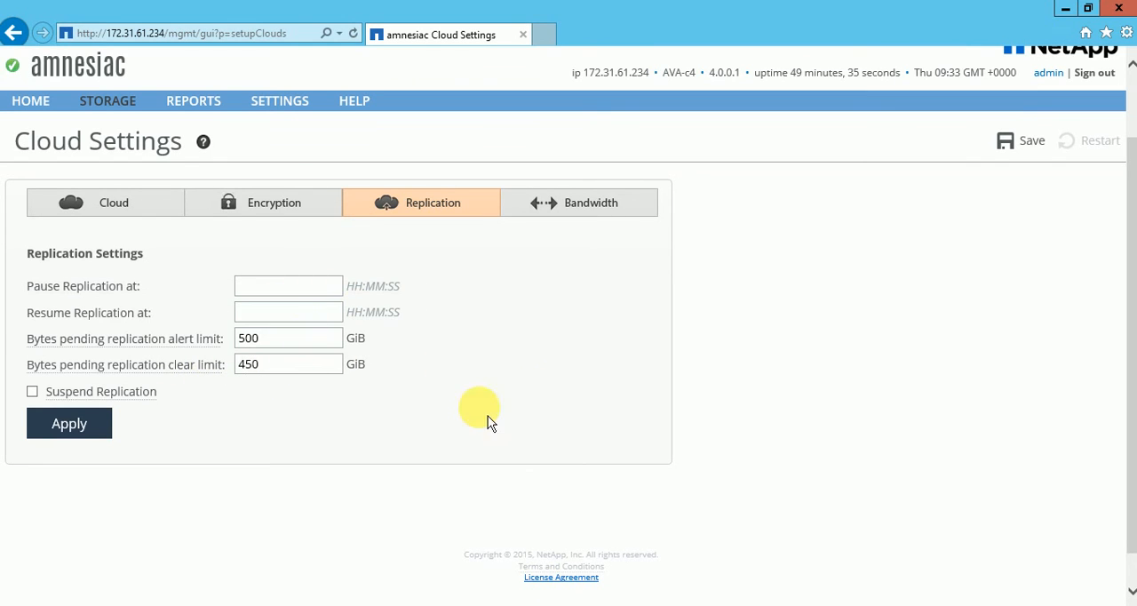
left_click(589, 213)
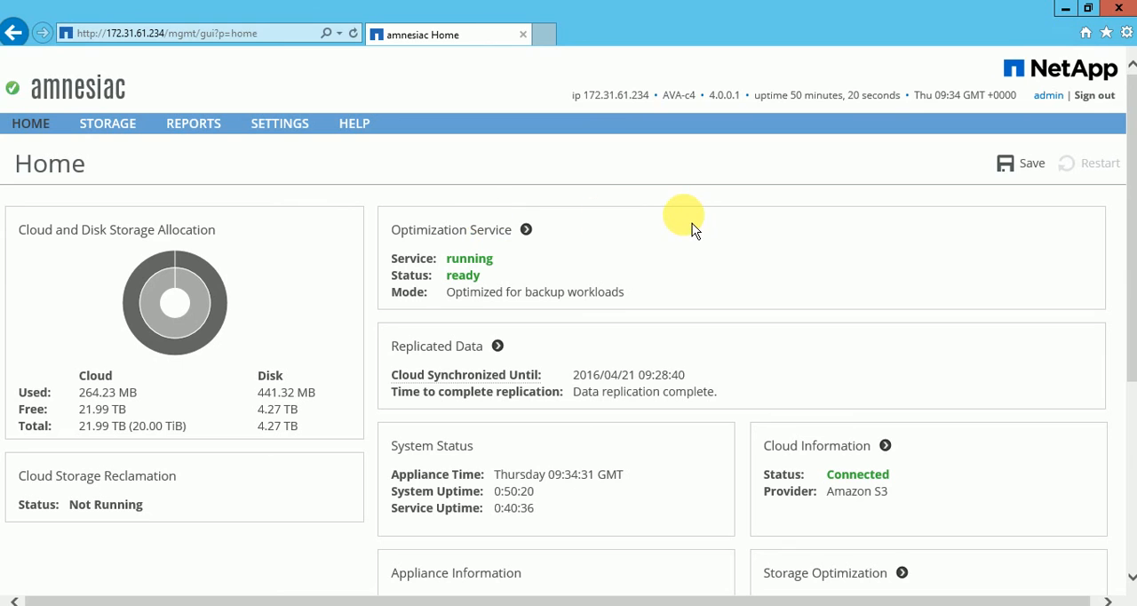
Look over the Home page summaries, check the Replicated Data details, and examine the Replication report's pending data graph.
scroll(764, 219, "down", 3)
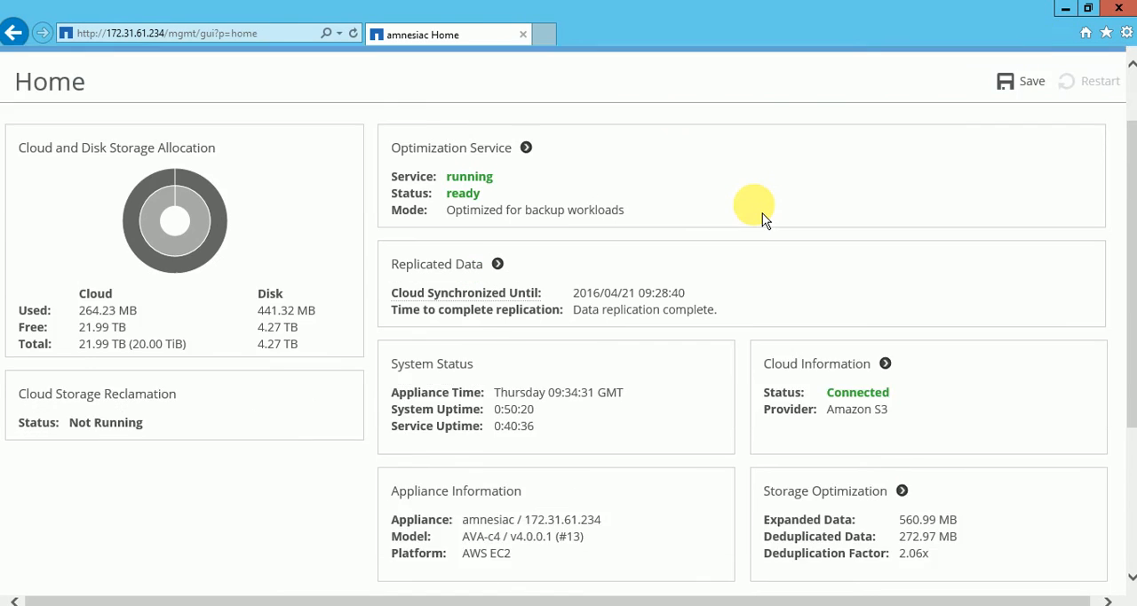
scroll(762, 213, "up", 2)
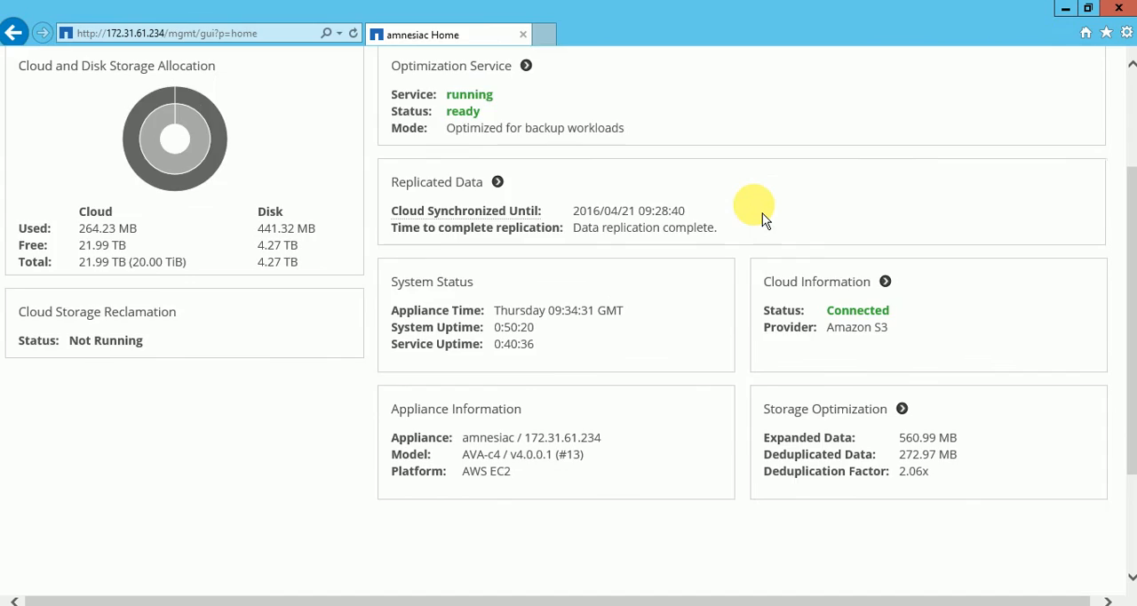
scroll(763, 218, "up", 1)
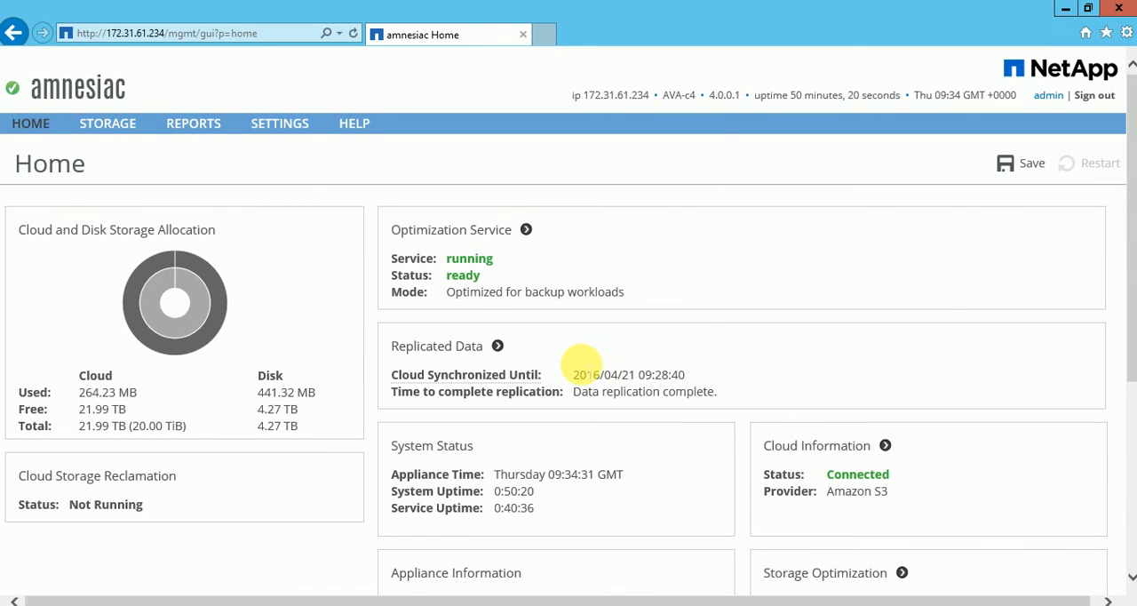
left_click_drag(630, 372, 412, 381)
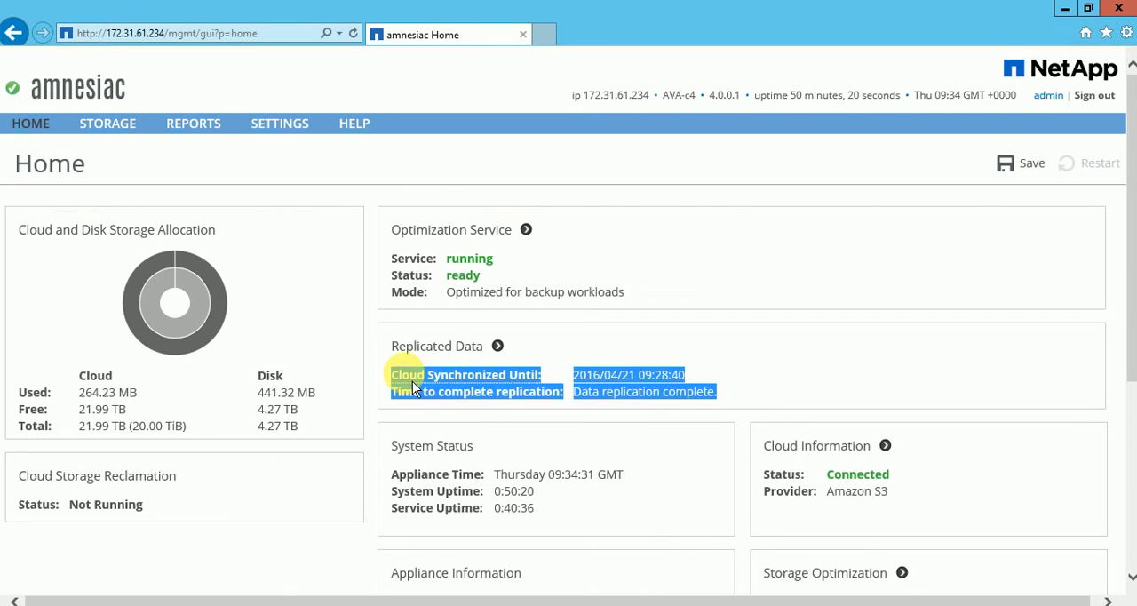
left_click(753, 381)
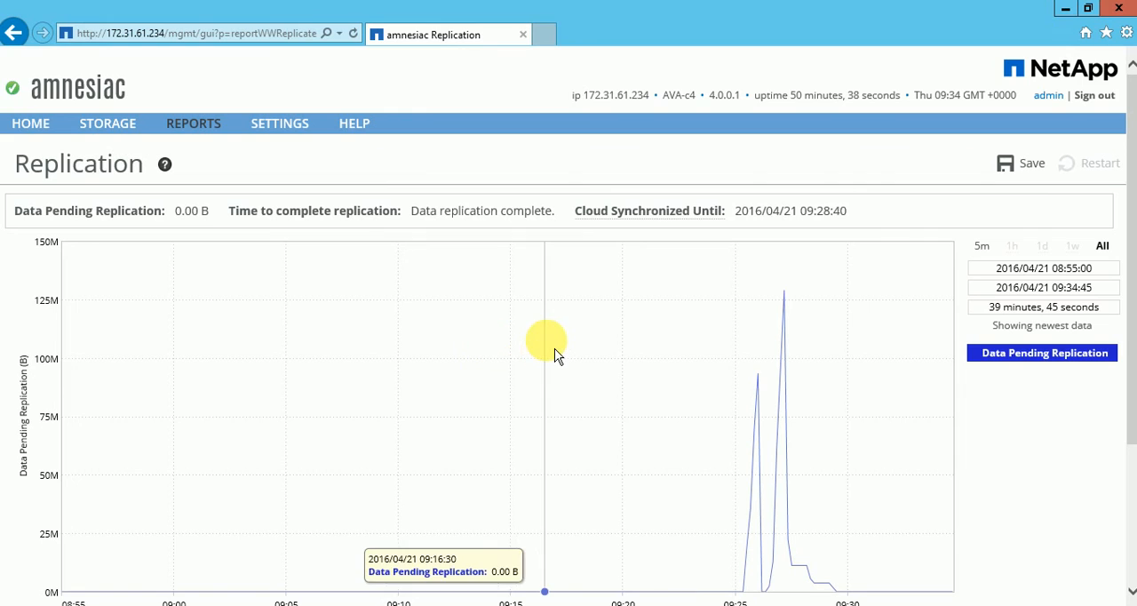
scroll(555, 354, "down", 1)
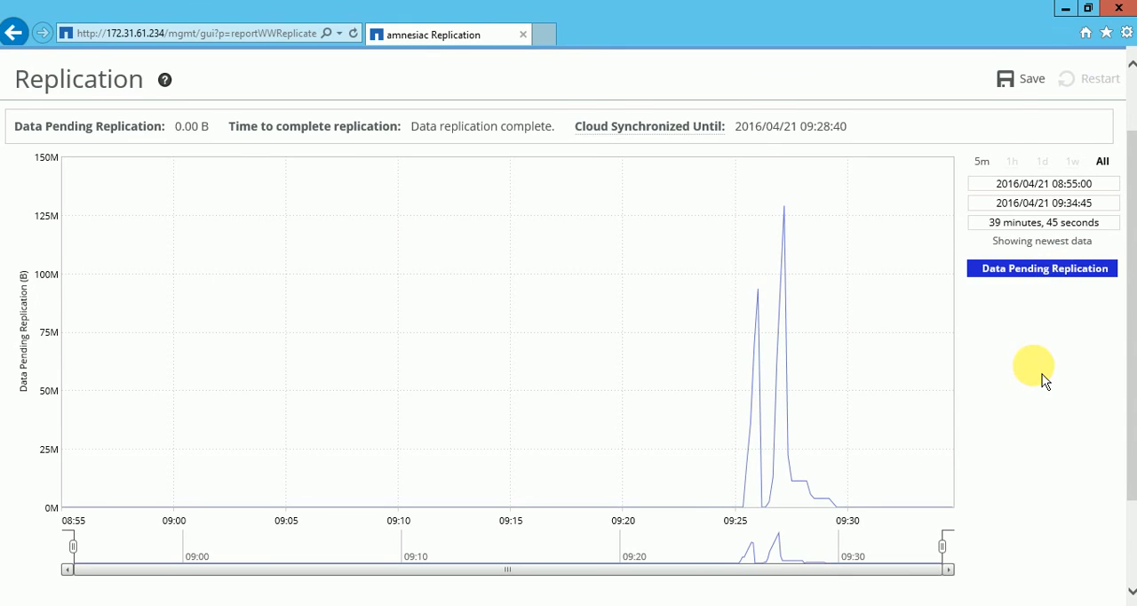
scroll(1044, 381, "up", 1)
Reopen the Cloud Settings and examine the Bandwidth Limit Settings, including the limit rates and scheduling options.
left_click(107, 130)
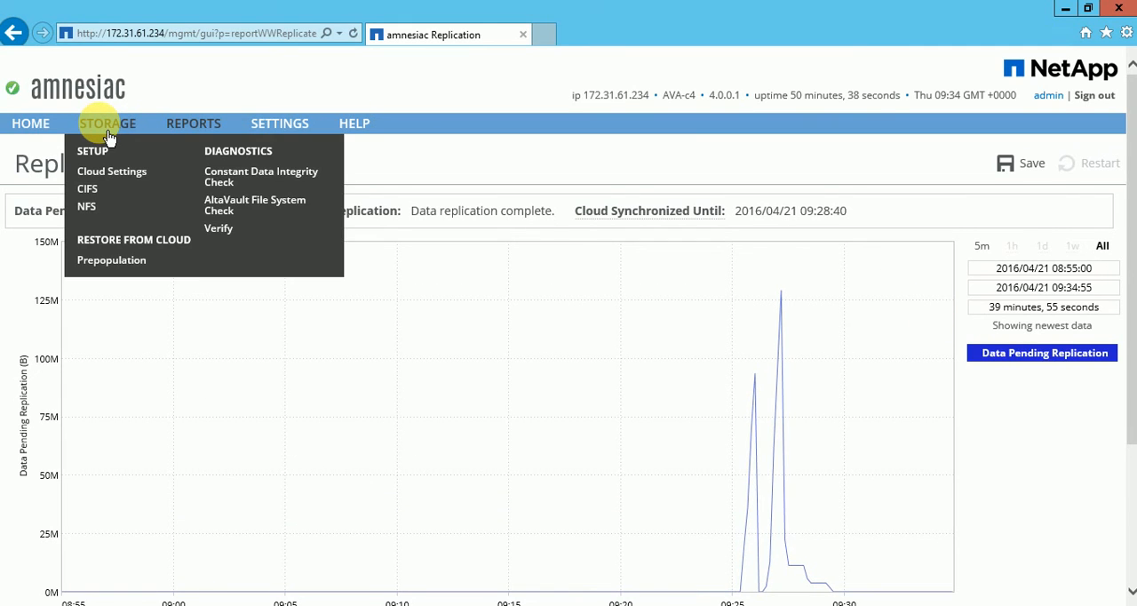
left_click(117, 177)
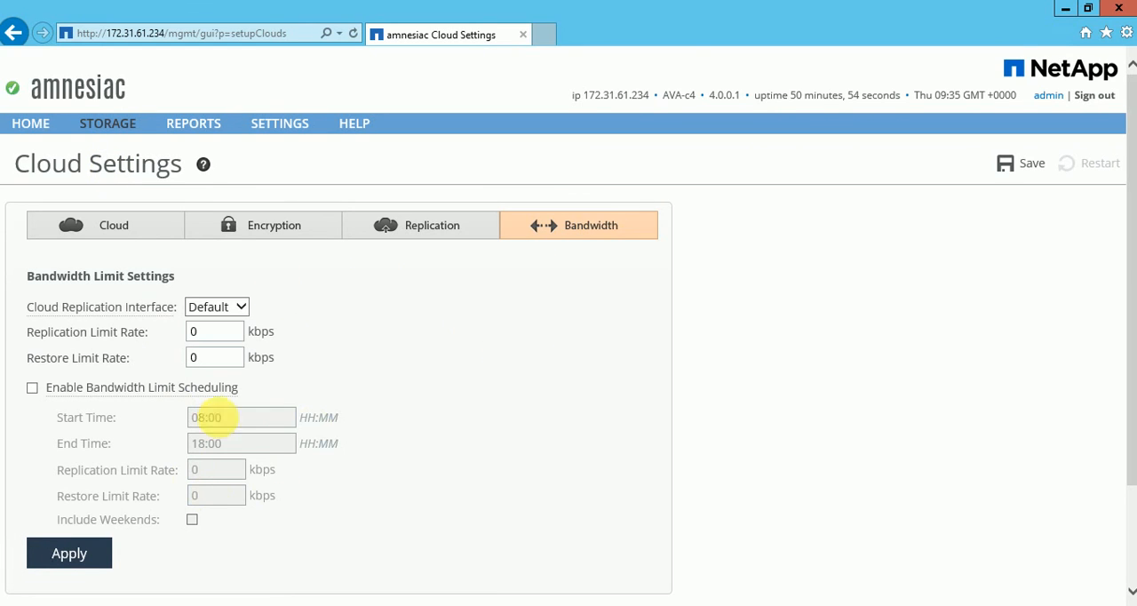
scroll(510, 480, "down", 3)
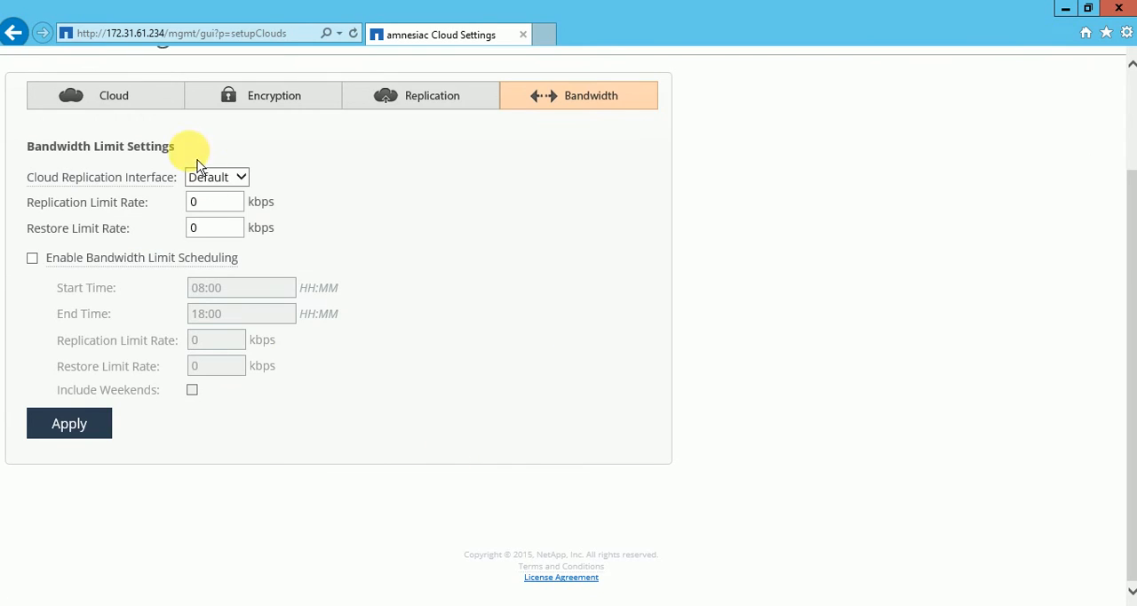
scroll(255, 189, "up", 3)
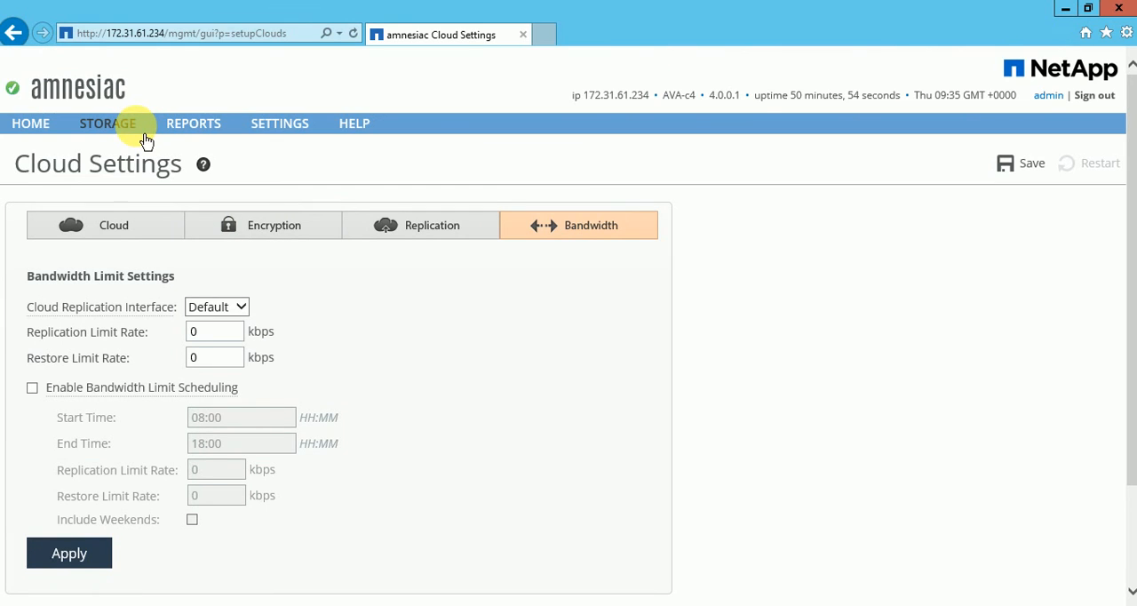
Open the CIFS storage page, mark the NewShare01 share, and look over the pinned data, shares, users and domain fields.
left_click(133, 136)
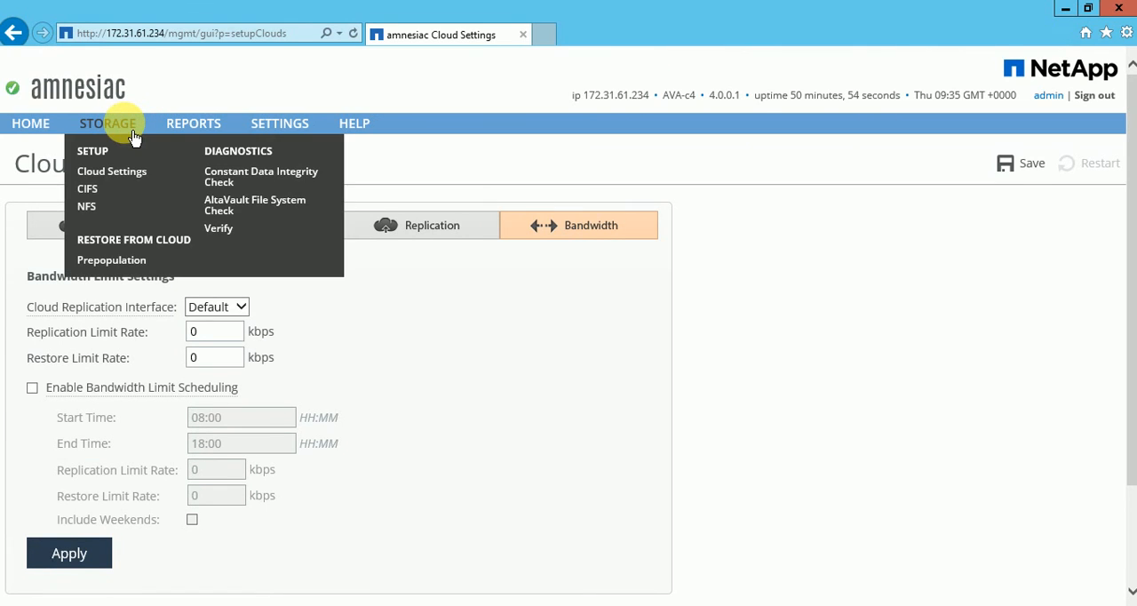
left_click(93, 197)
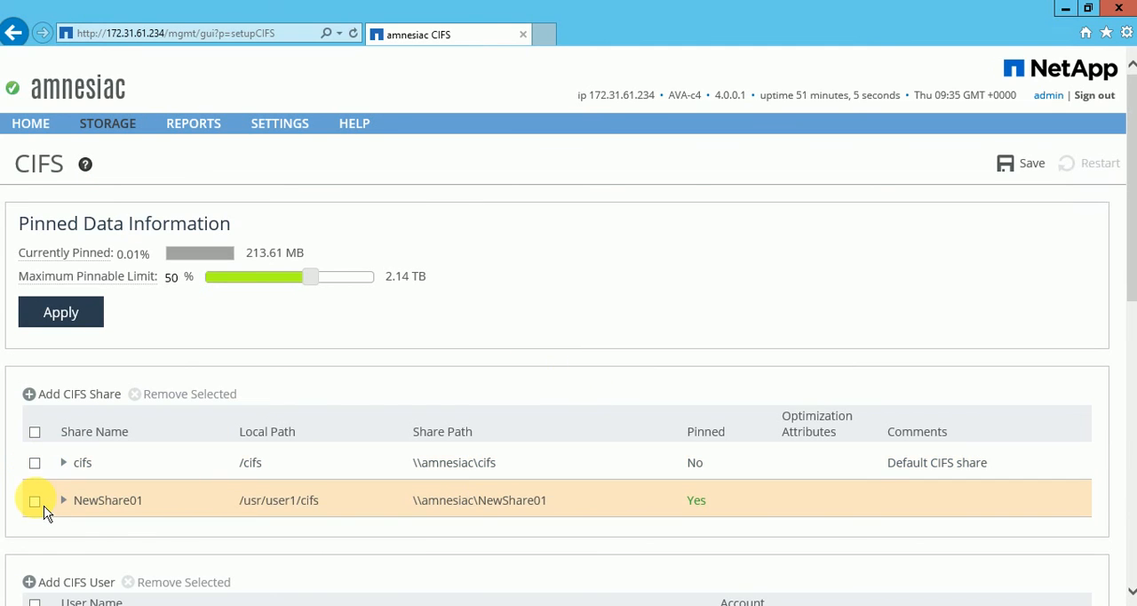
left_click(71, 504)
scroll(610, 316, "down", 3)
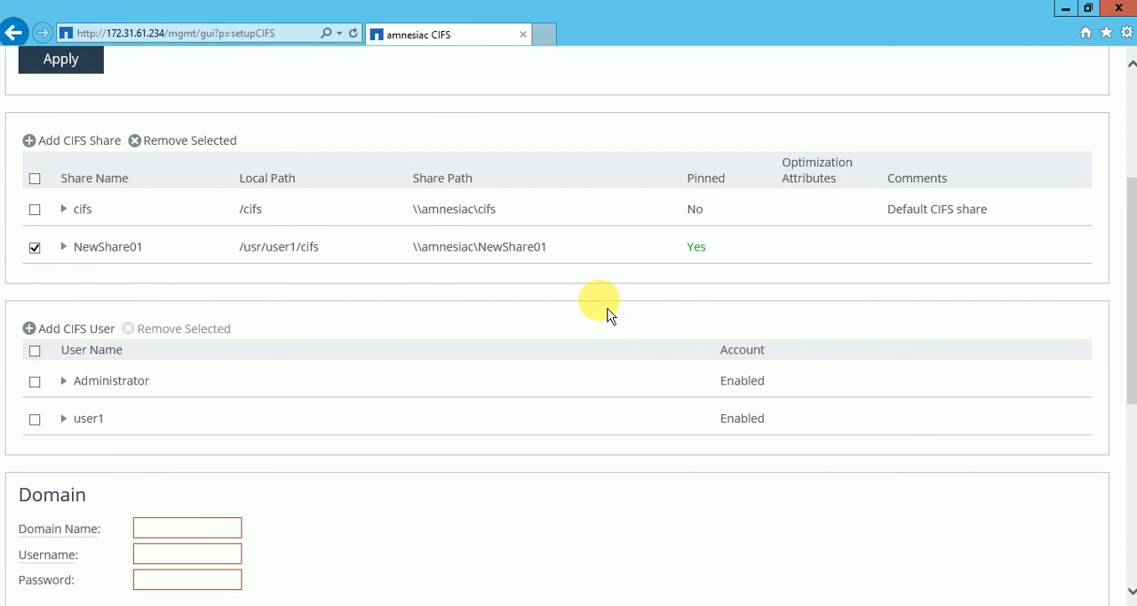
scroll(36, 186, "up", 1)
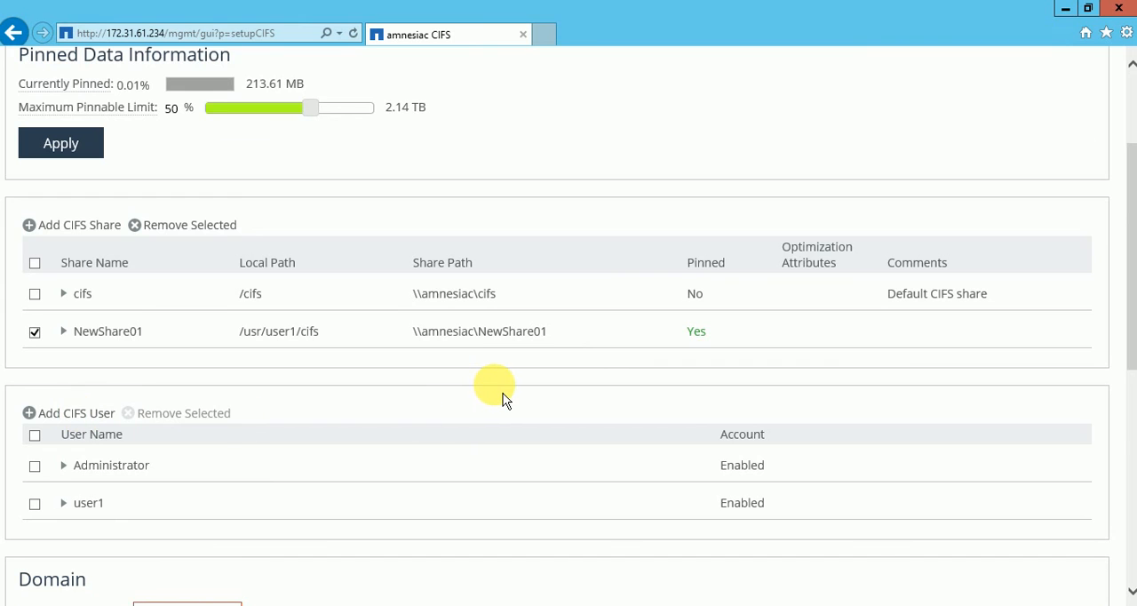
scroll(503, 396, "down", 6)
scroll(502, 392, "up", 8)
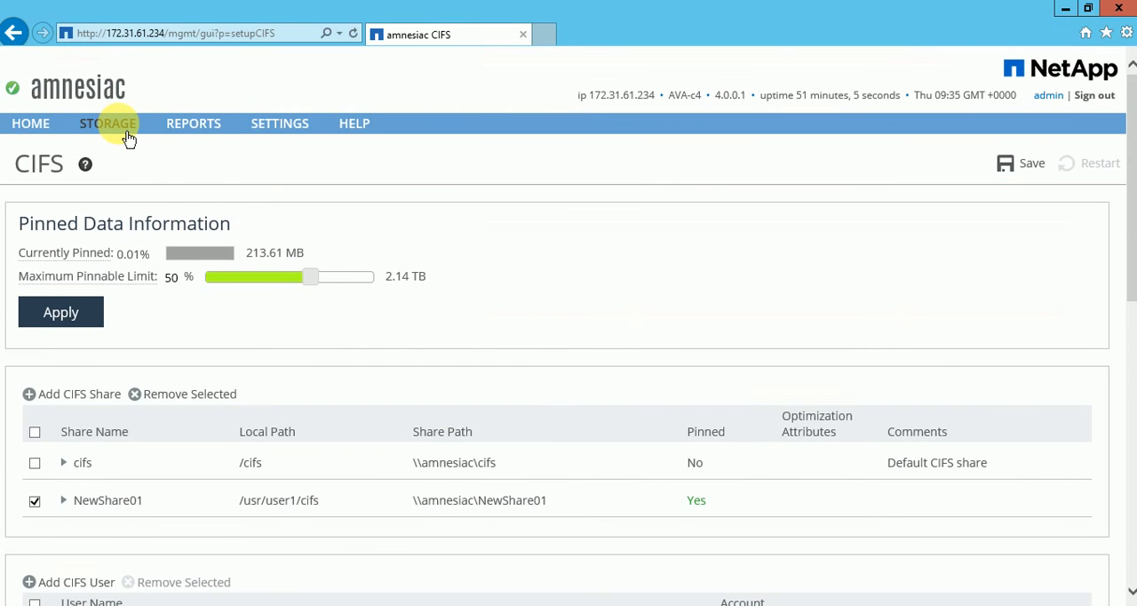
Look over the available storage, report and settings options, and view the Scheduled Jobs and Storage Optimization Service pages.
mouse_move(128, 138)
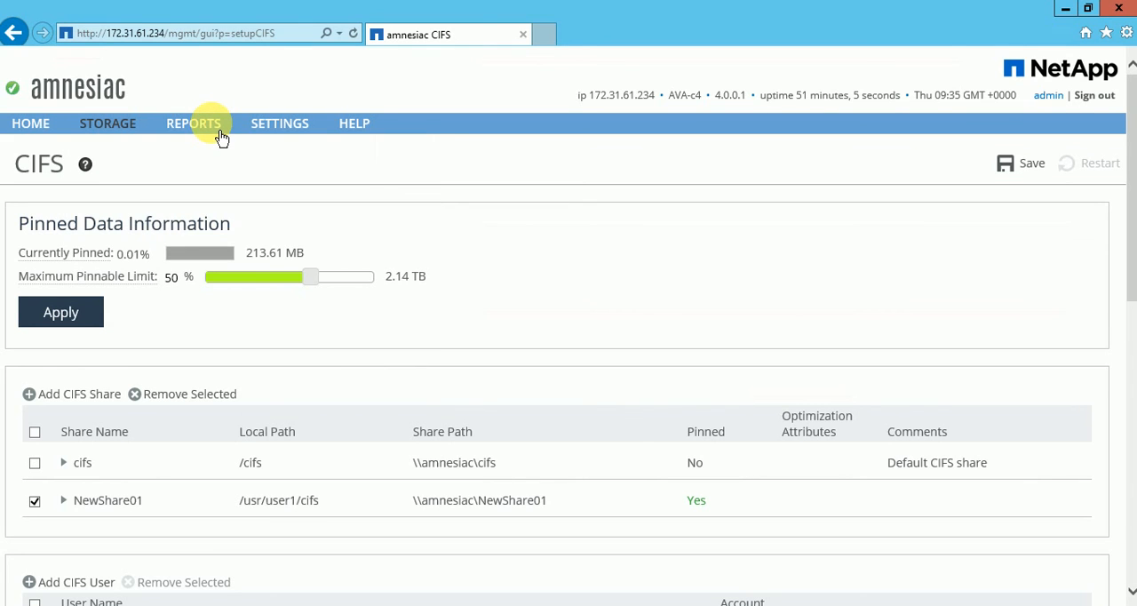
mouse_move(213, 129)
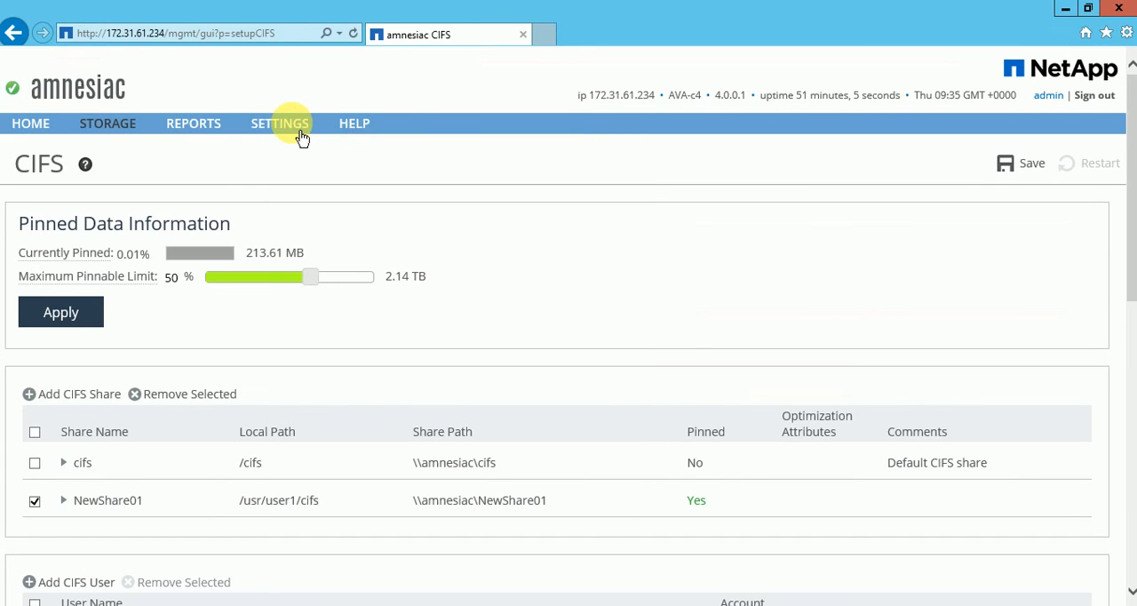
mouse_move(287, 125)
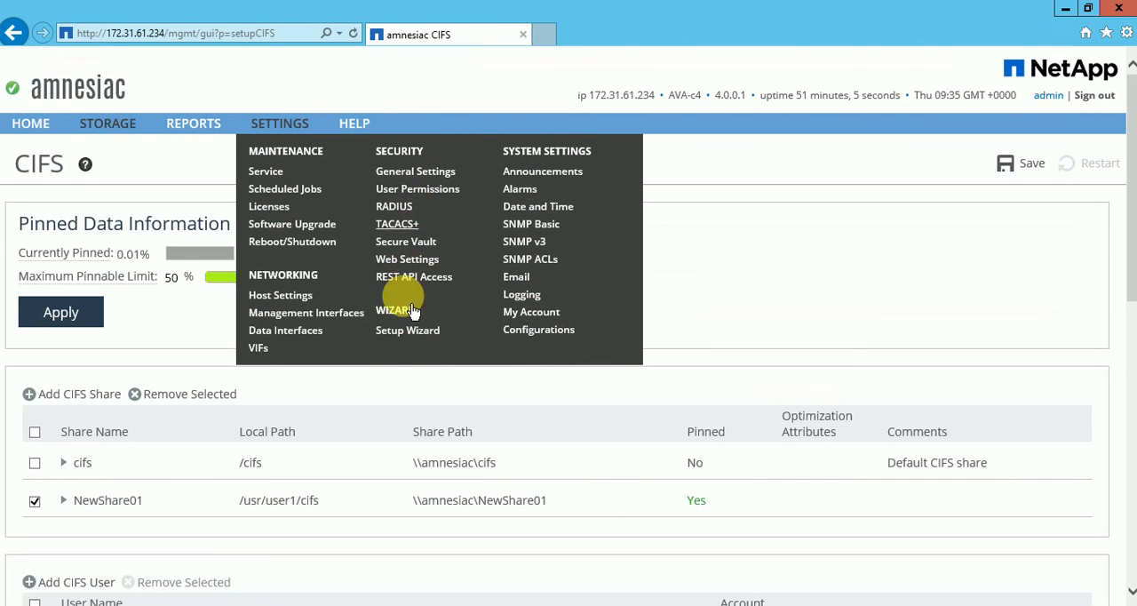
left_click(298, 189)
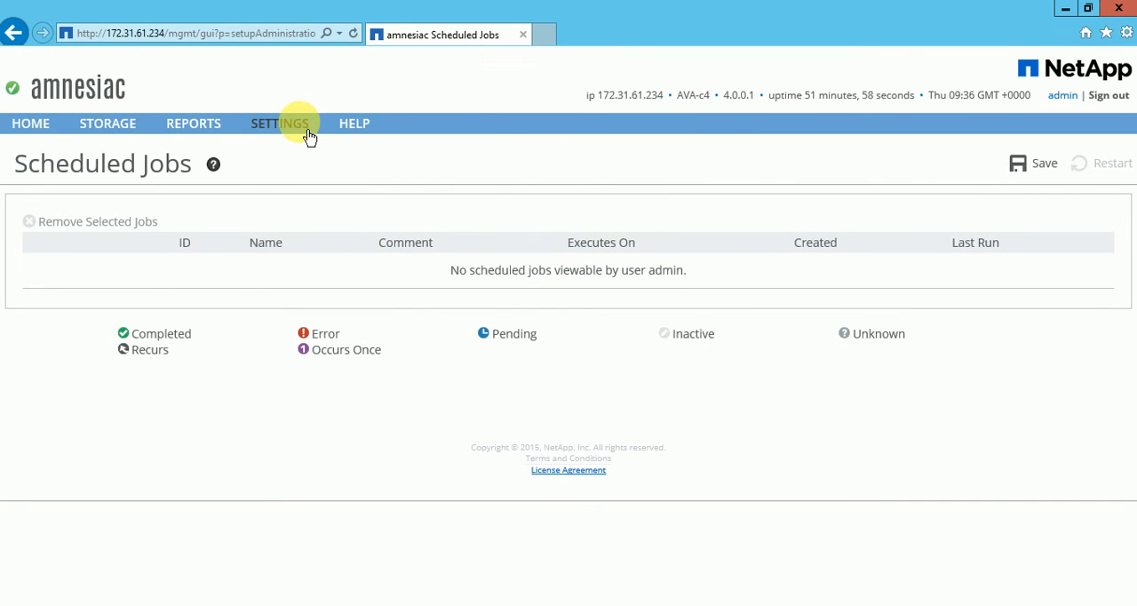
left_click(280, 123)
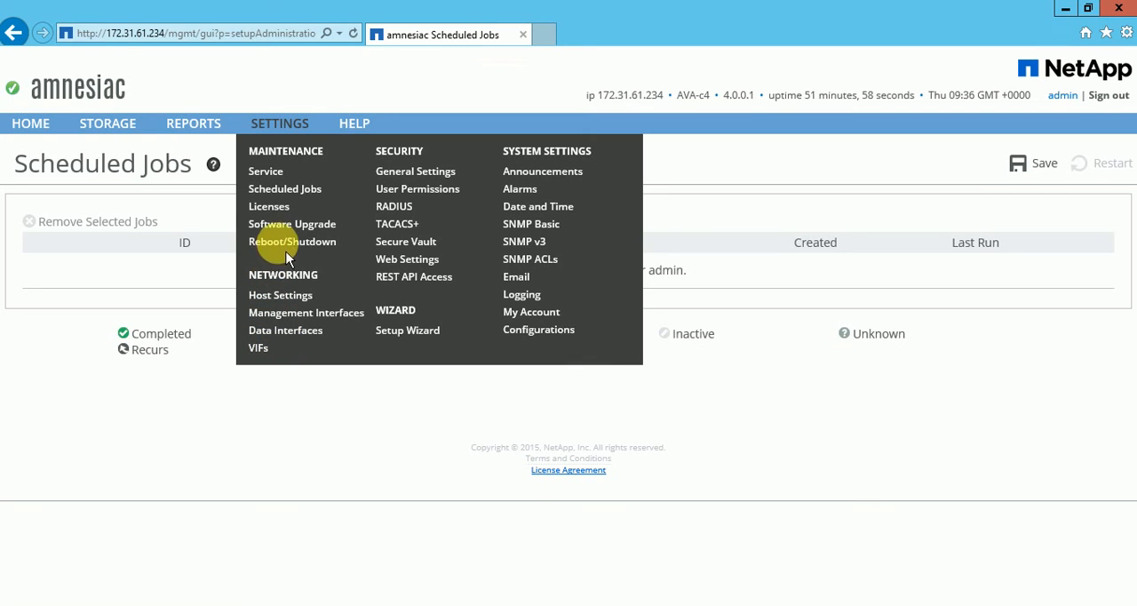
left_click(281, 175)
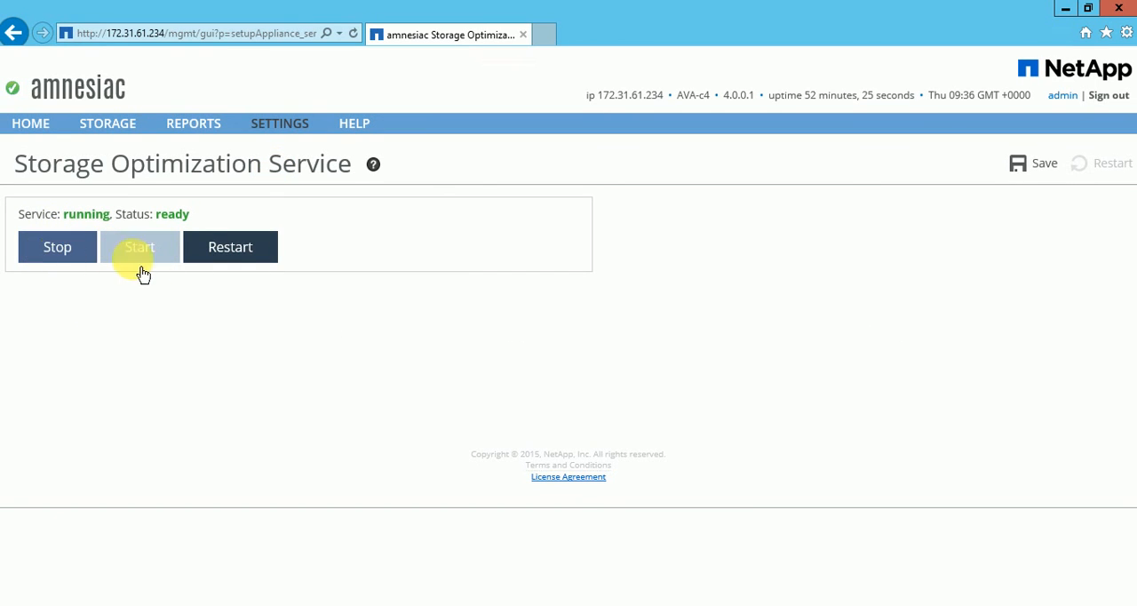
Return to the Home page, check the Optimization Service status and remaining summaries, and switch to the Paint overview image.
left_click(38, 129)
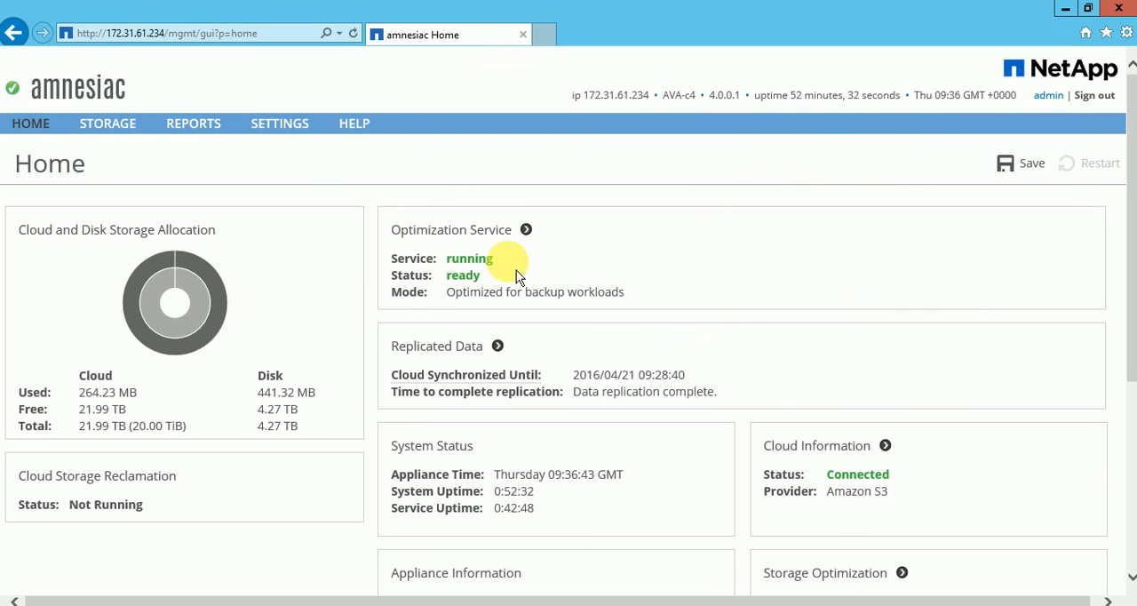
left_click_drag(452, 265, 445, 260)
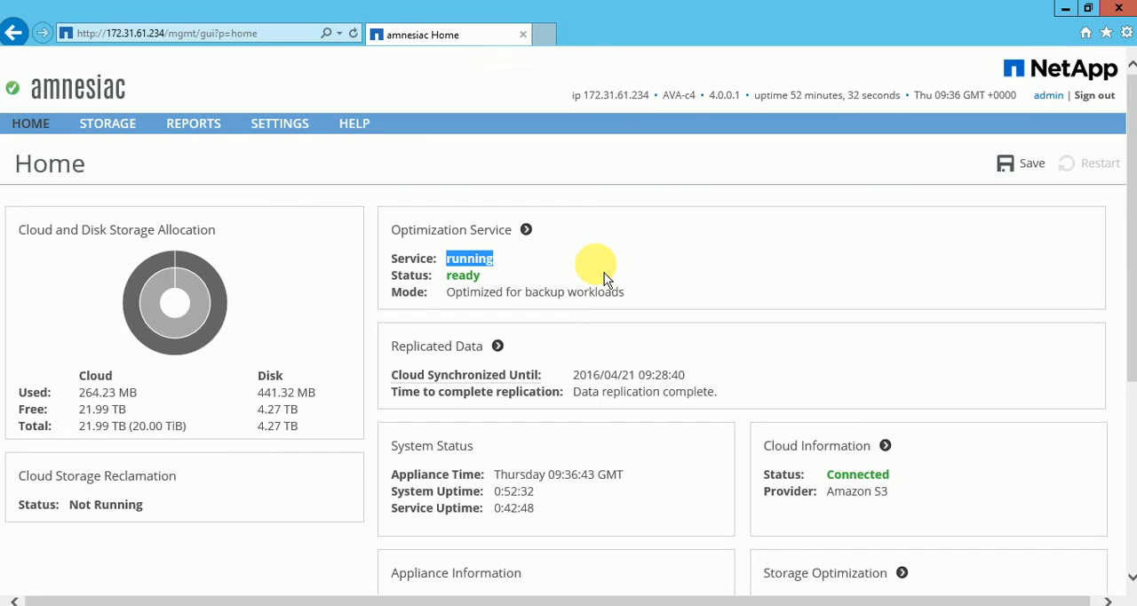
left_click(686, 249)
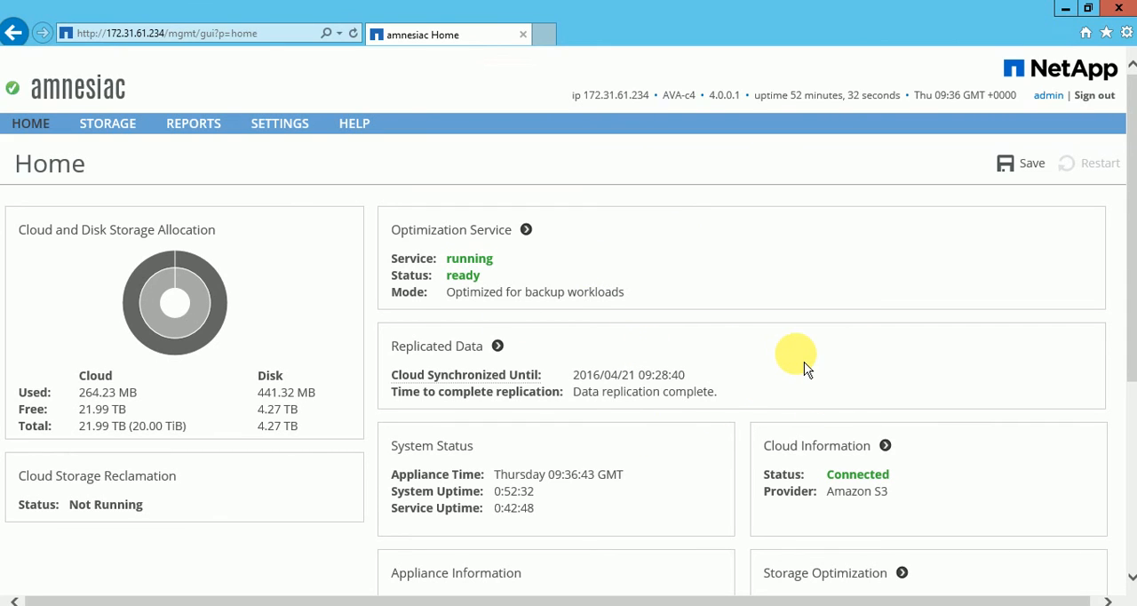
scroll(804, 364, "down", 3)
scroll(806, 361, "up", 3)
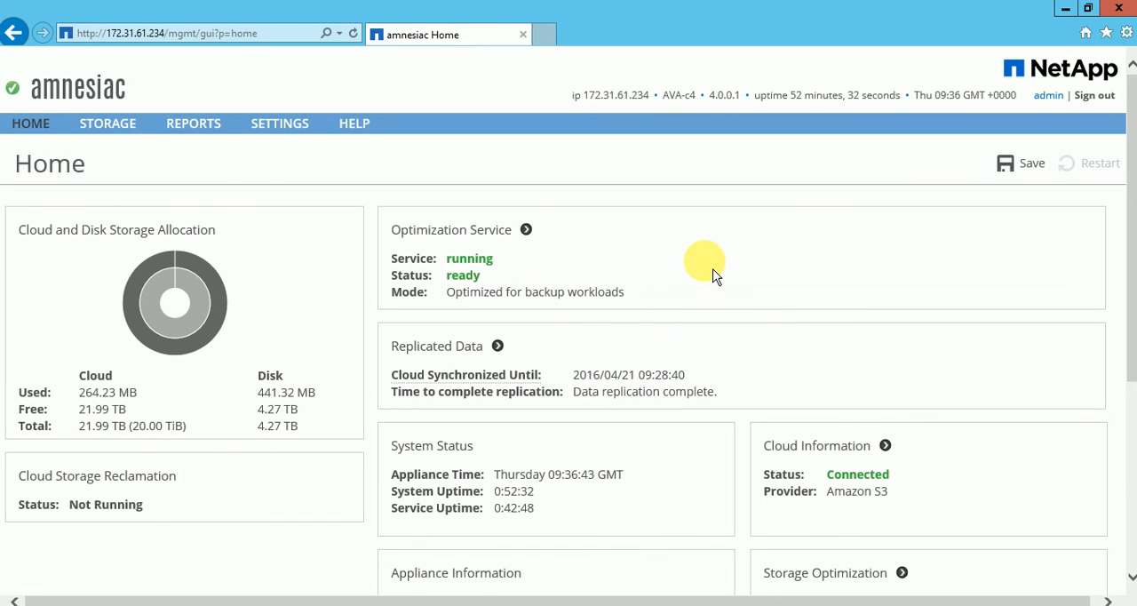
left_click(743, 8)
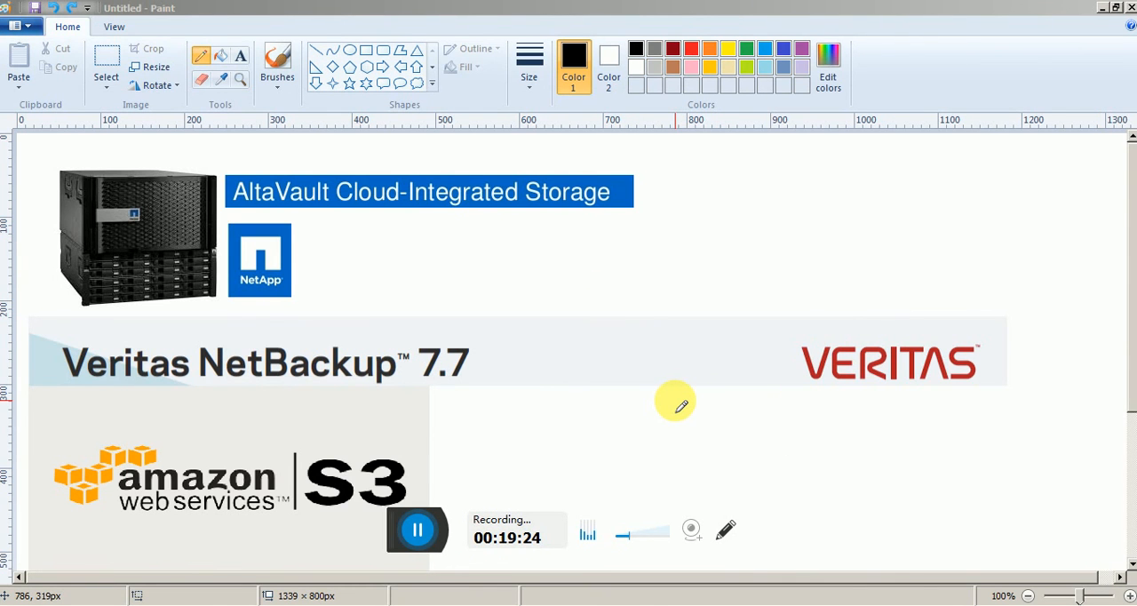